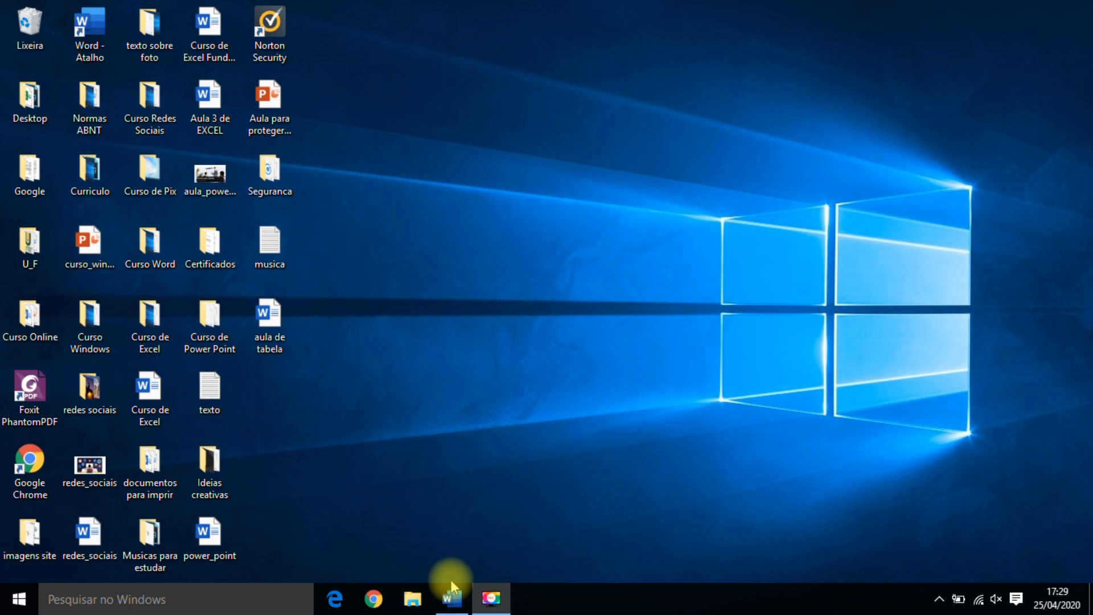
# Step: Switch to Word and look over the "aula de tabela" document, from its heading text down to the expense table
pyautogui.click(451, 597)
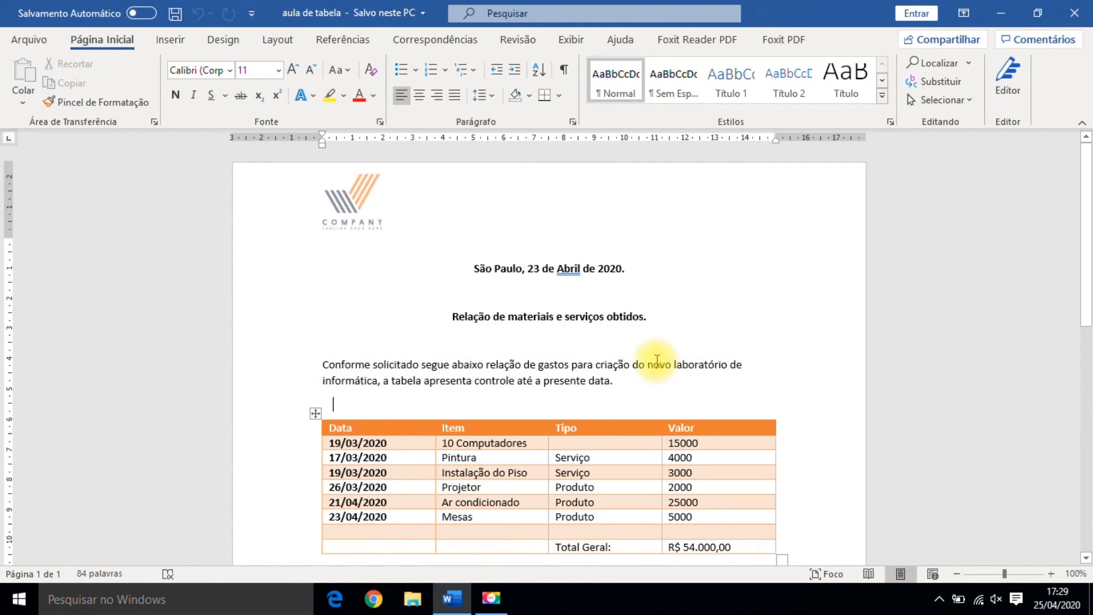
pyautogui.scroll(-2, 644, 356)
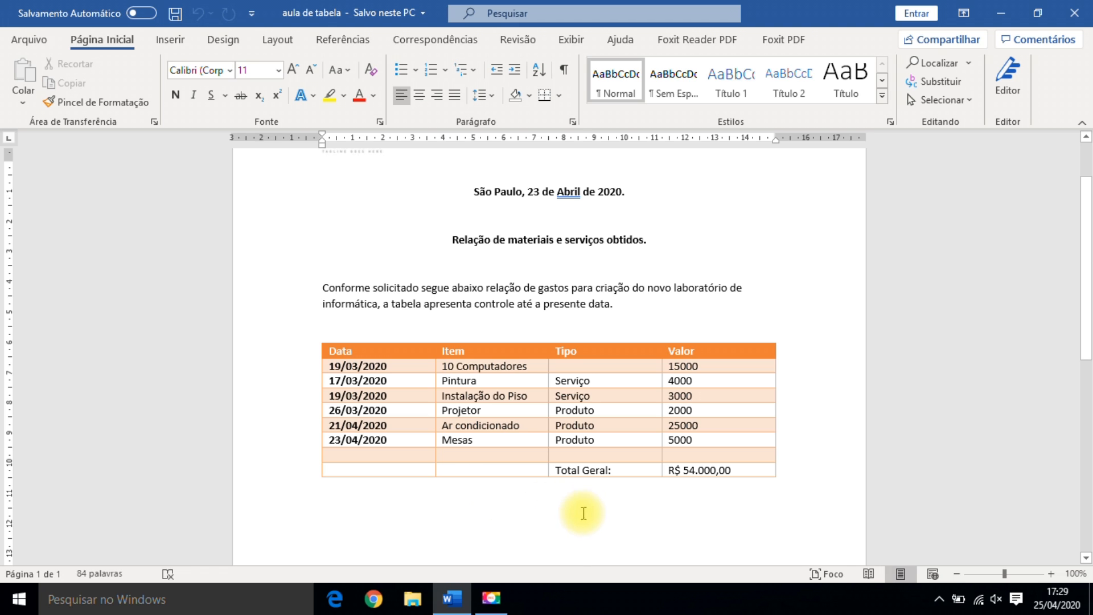
pyautogui.scroll(3, 567, 516)
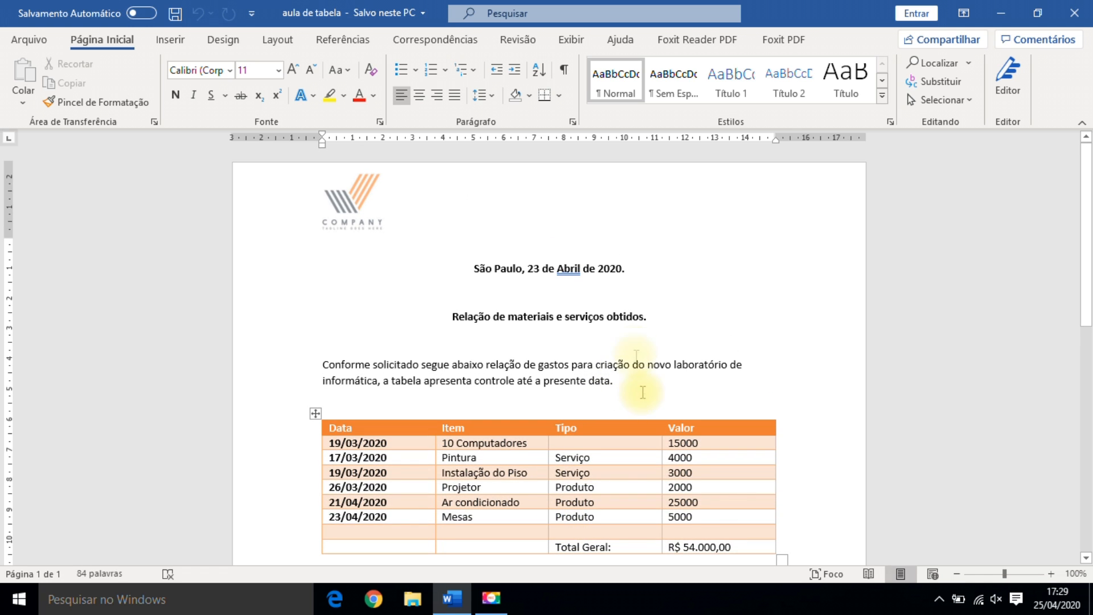
pyautogui.scroll(-3, 599, 433)
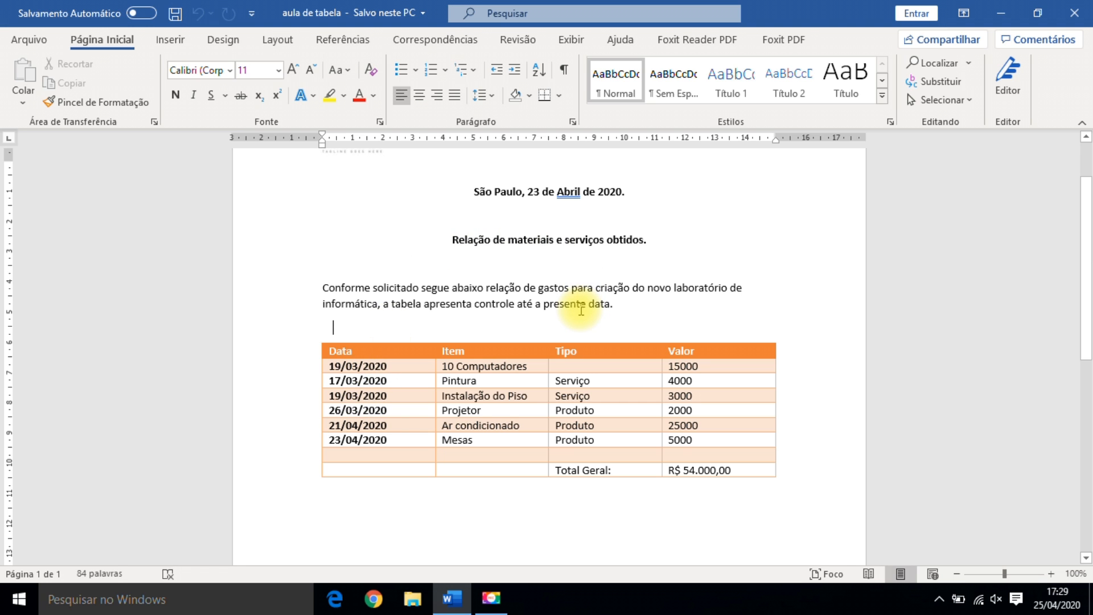
pyautogui.scroll(3, 581, 307)
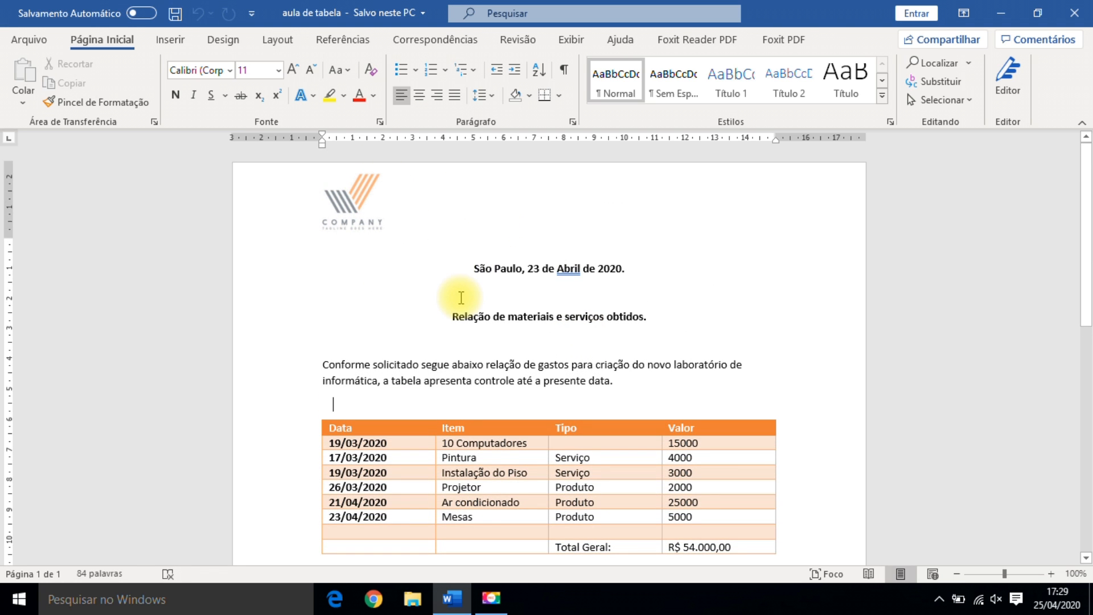
pyautogui.scroll(-3, 481, 319)
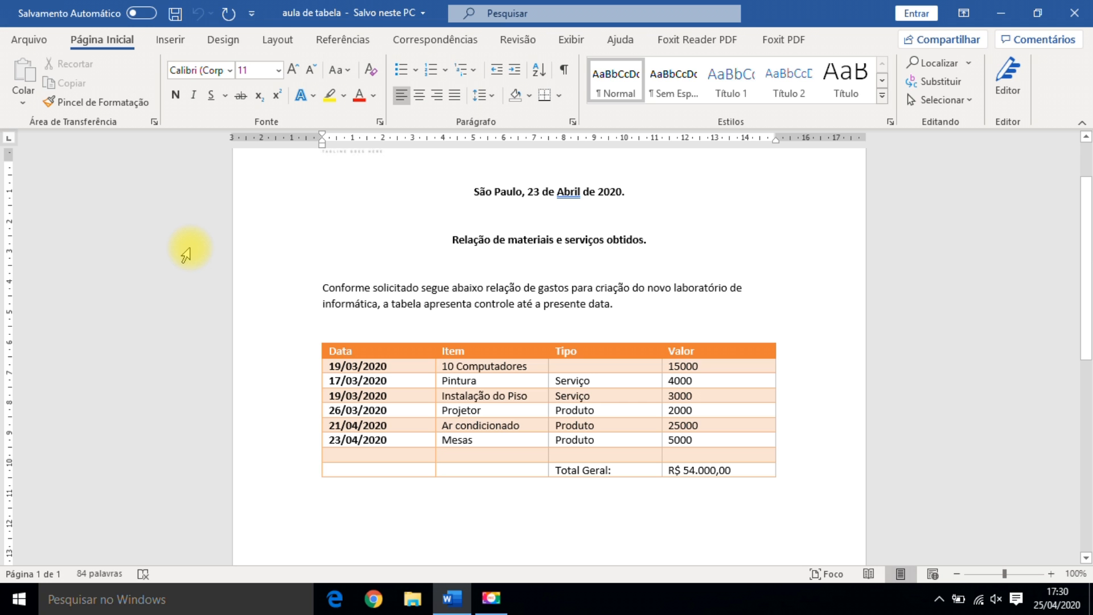
# Step: Create a new blank document
pyautogui.click(33, 39)
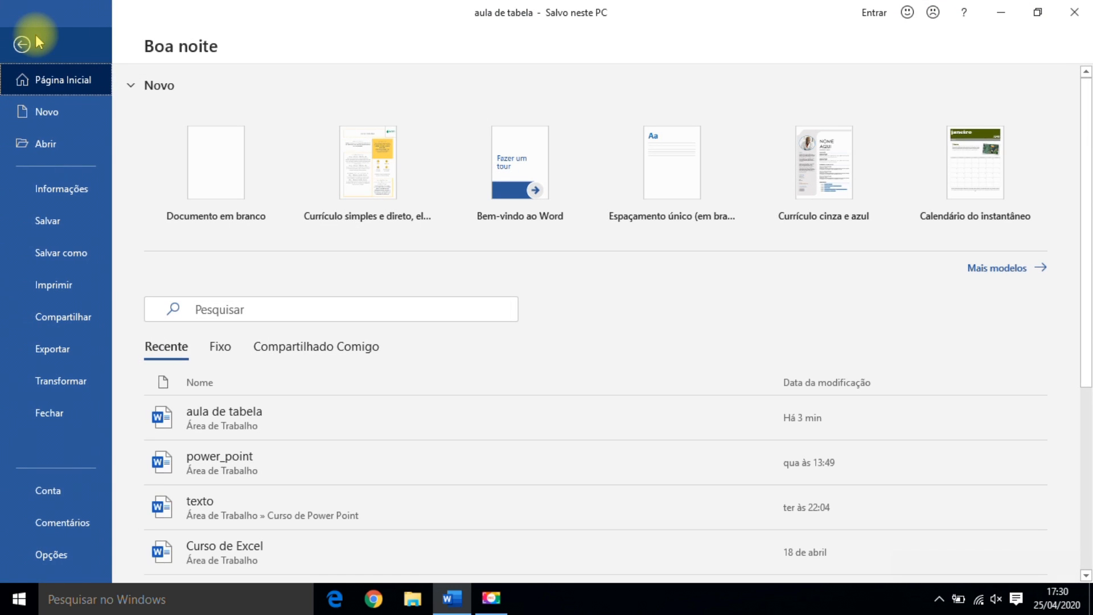
pyautogui.click(26, 111)
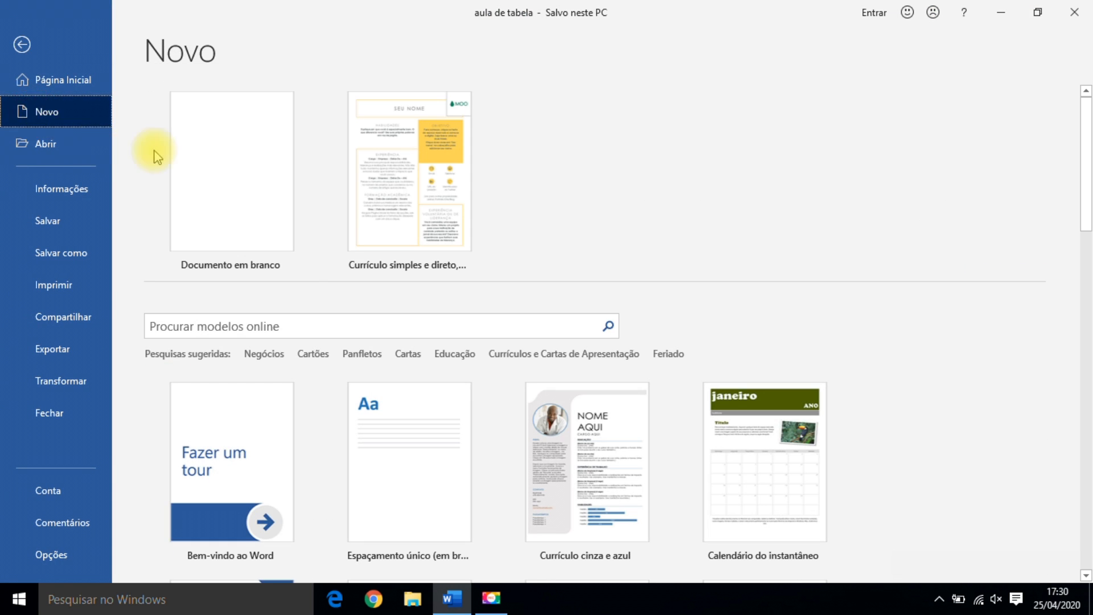
pyautogui.click(223, 177)
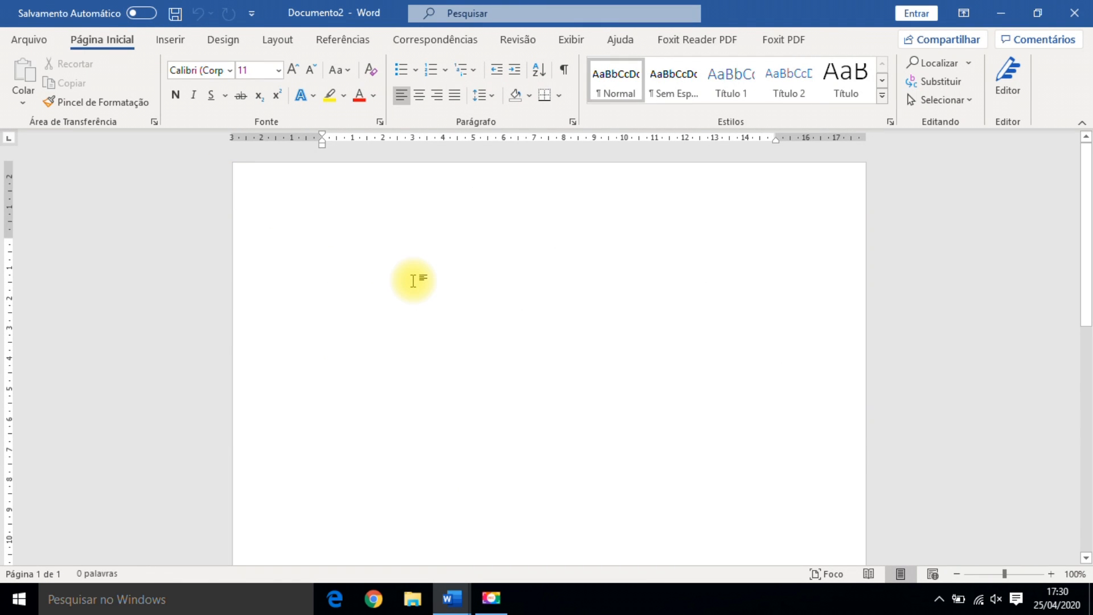
# Step: Insert a table with four columns and two rows at the start of the document
pyautogui.click(170, 40)
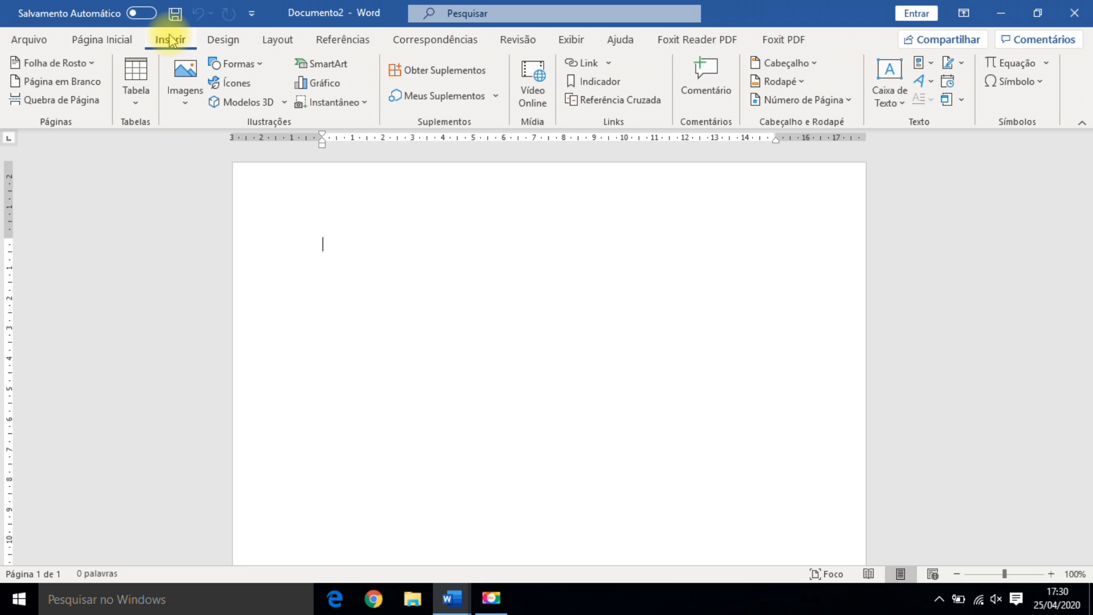
pyautogui.click(136, 105)
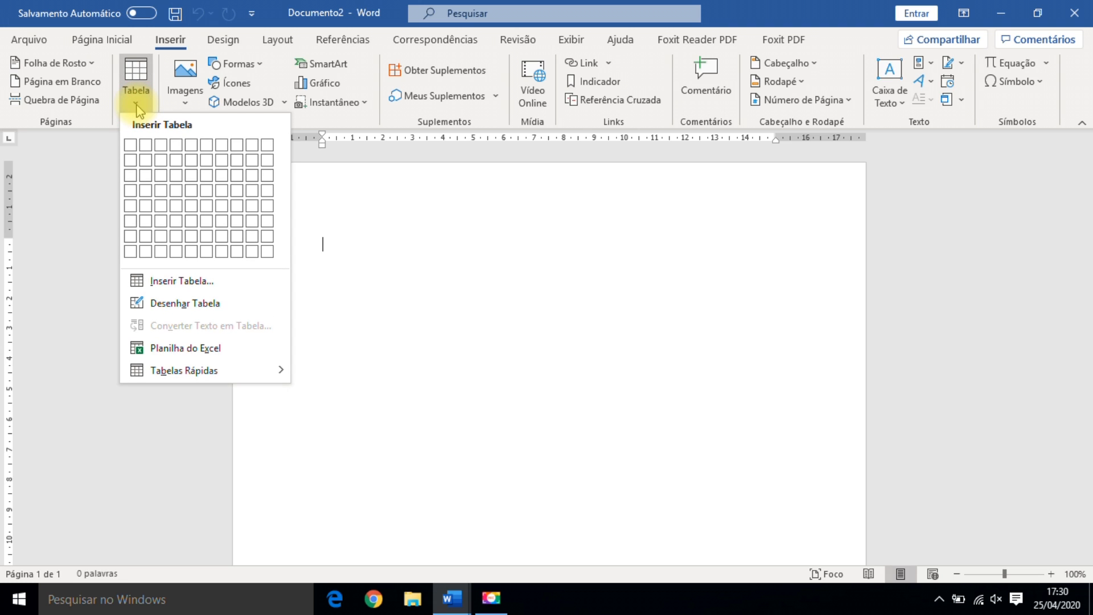
pyautogui.click(176, 161)
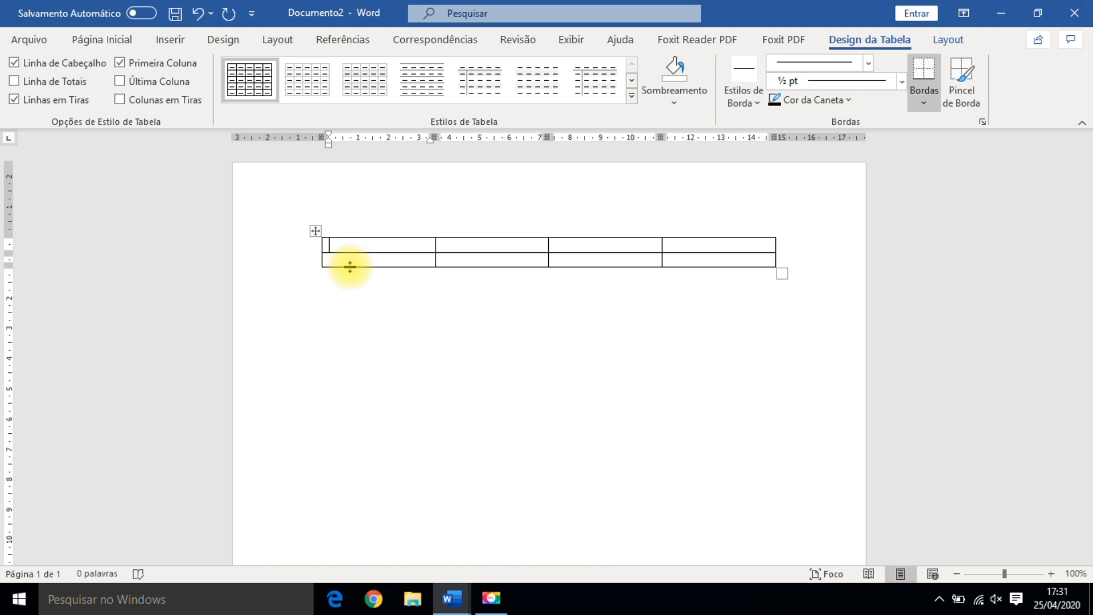
# Step: Enter the column headings Data, Item, Tipo and Valor in the table's first row
pyautogui.write('Data')
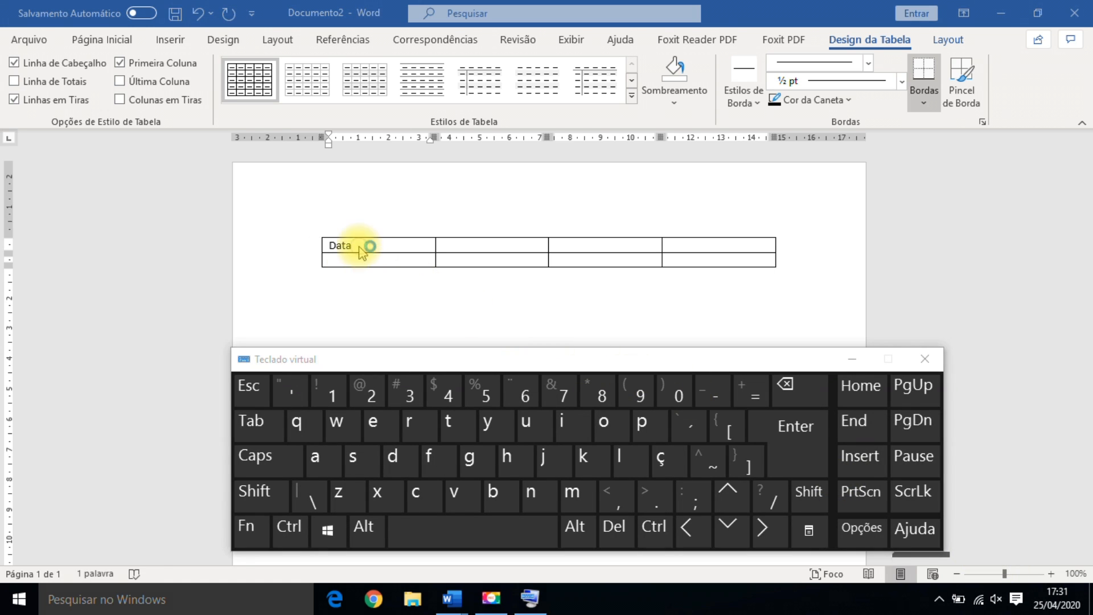
pyautogui.click(361, 246)
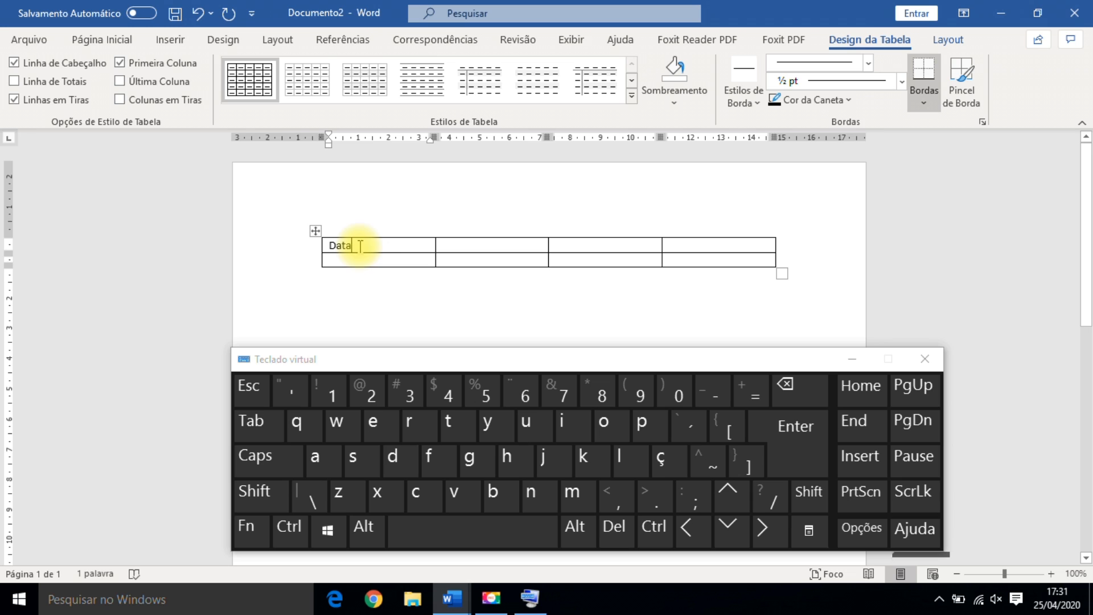
pyautogui.click(252, 428)
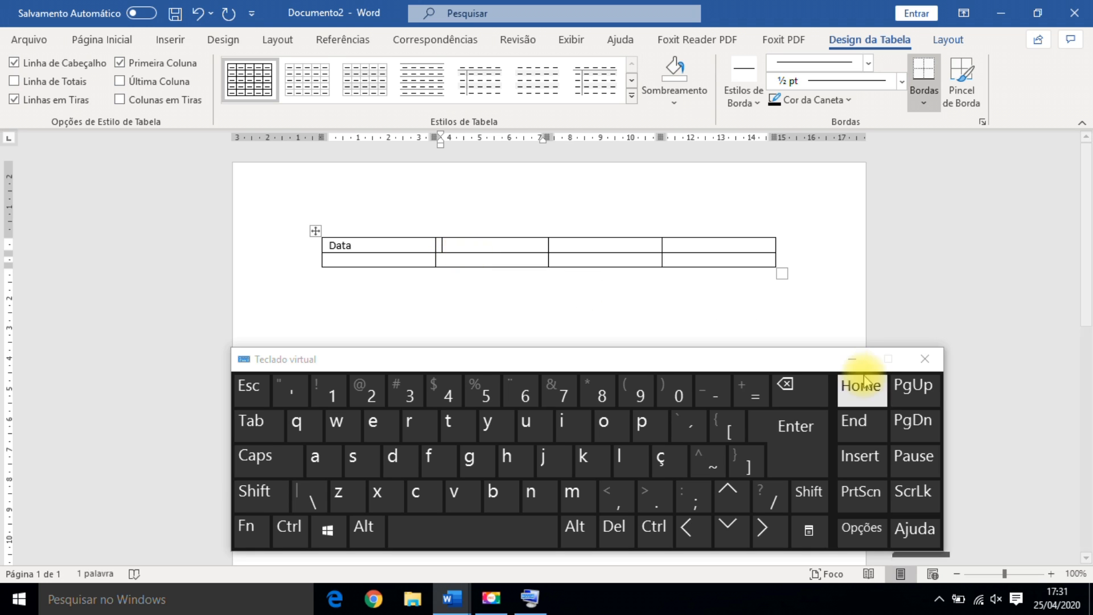
pyautogui.click(853, 360)
pyautogui.click(447, 243)
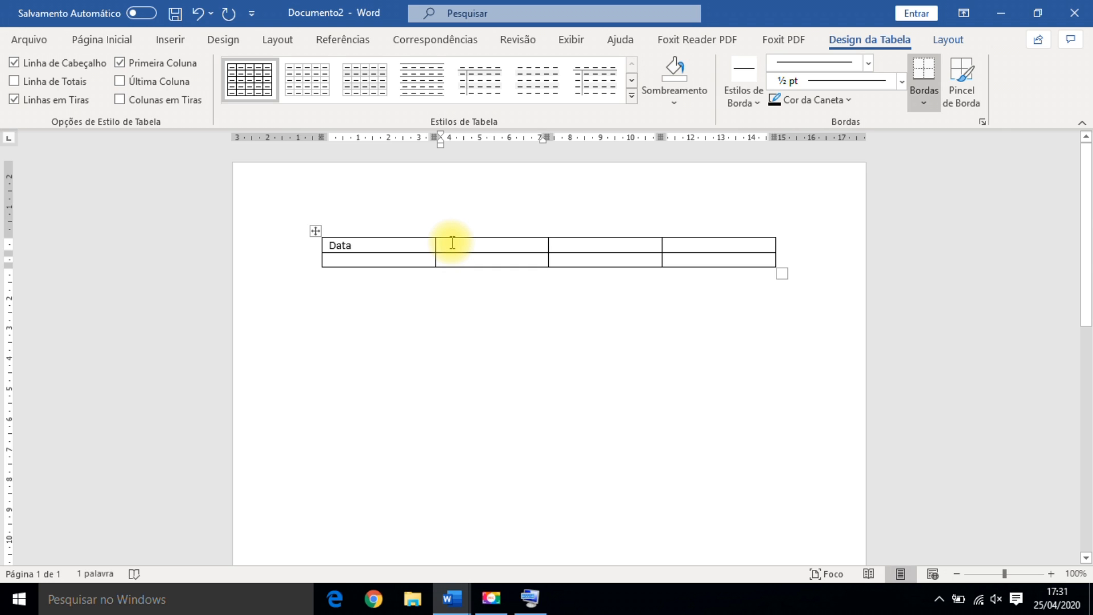
pyautogui.write('Item')
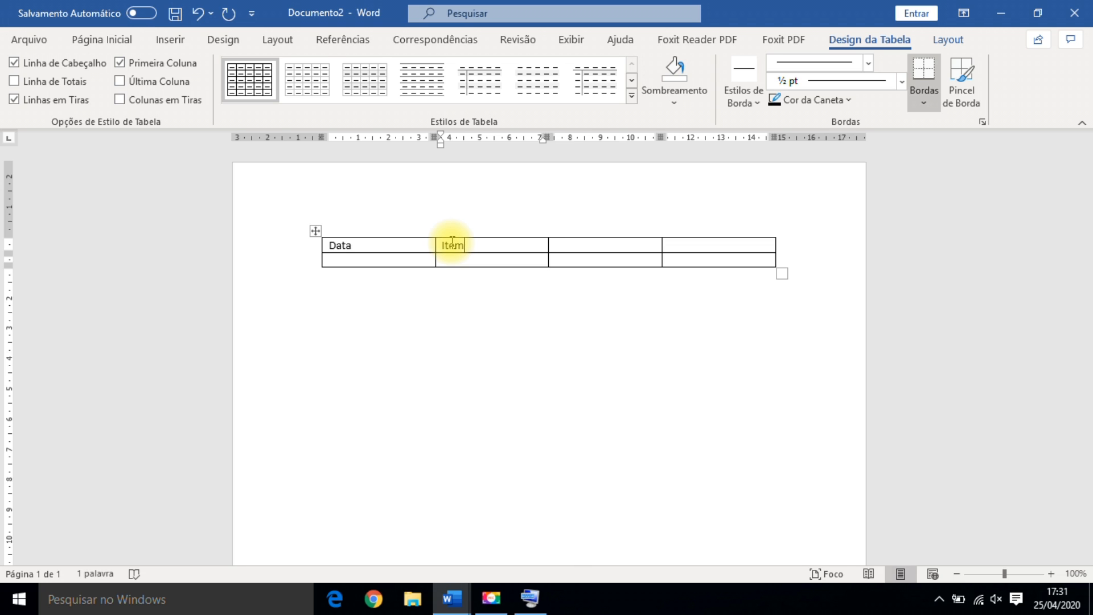
pyautogui.press('Tab')
pyautogui.write('Tipo')
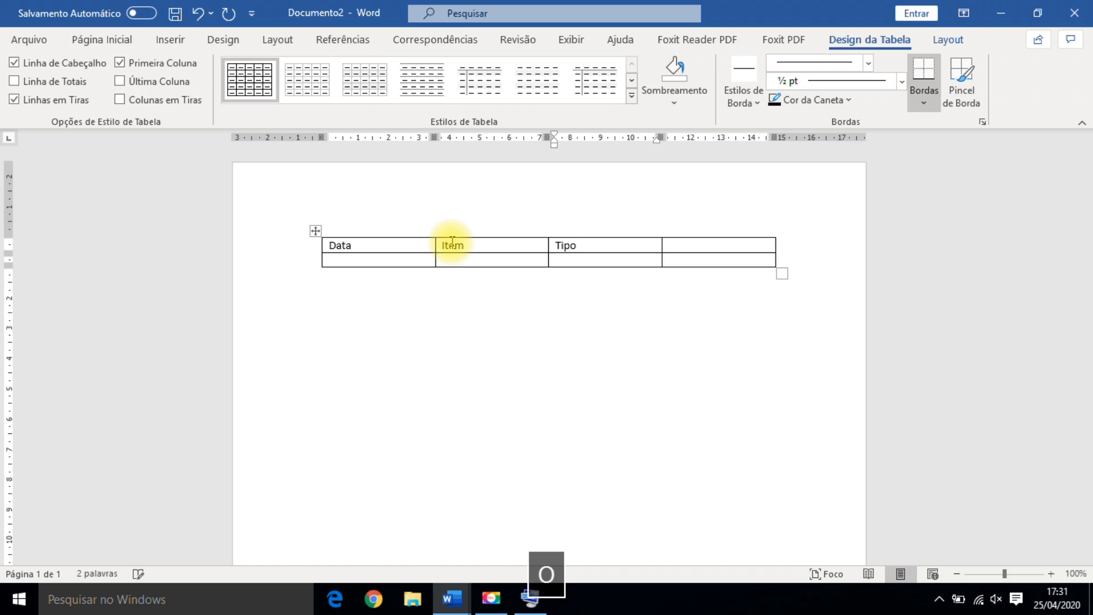
pyautogui.press('Tab')
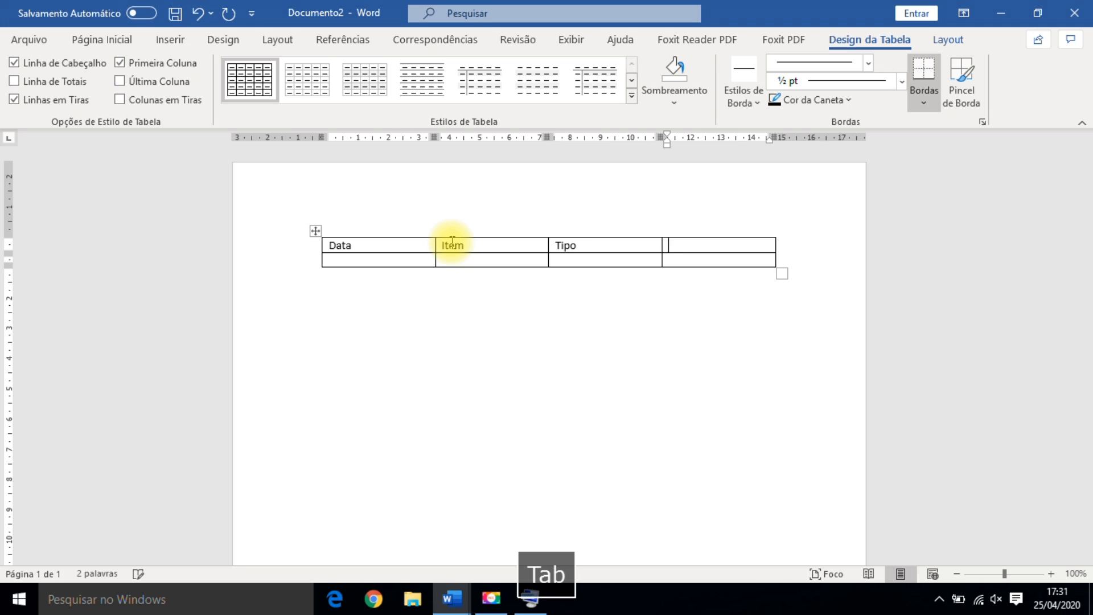
pyautogui.write('Valor')
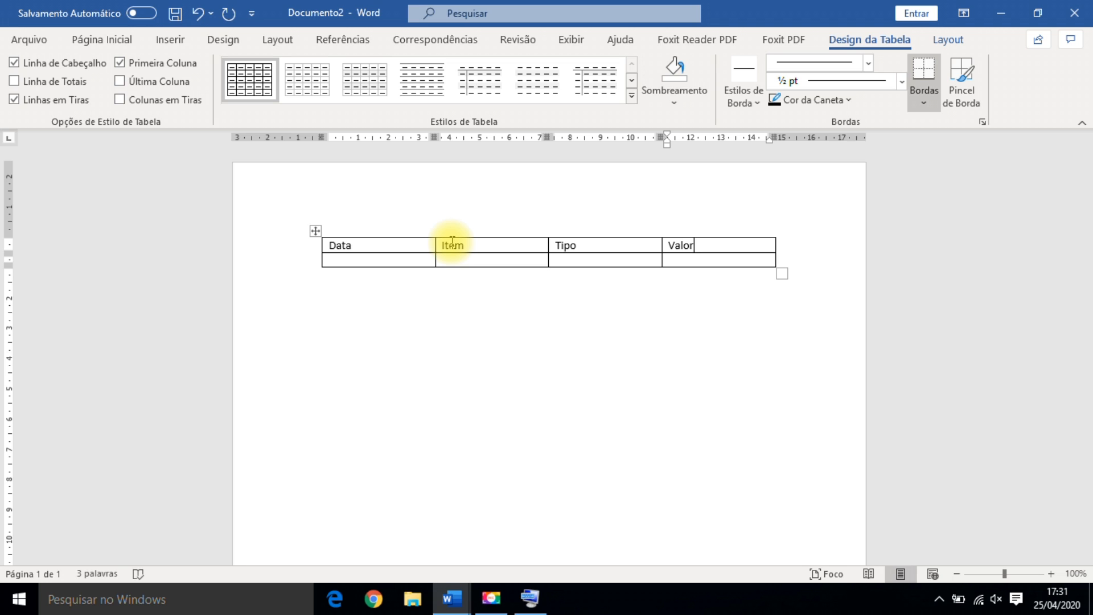
# Step: Fill the table's second row with 19/03/2020, 10 Computadores, Produto and 15000
pyautogui.press('Tab')
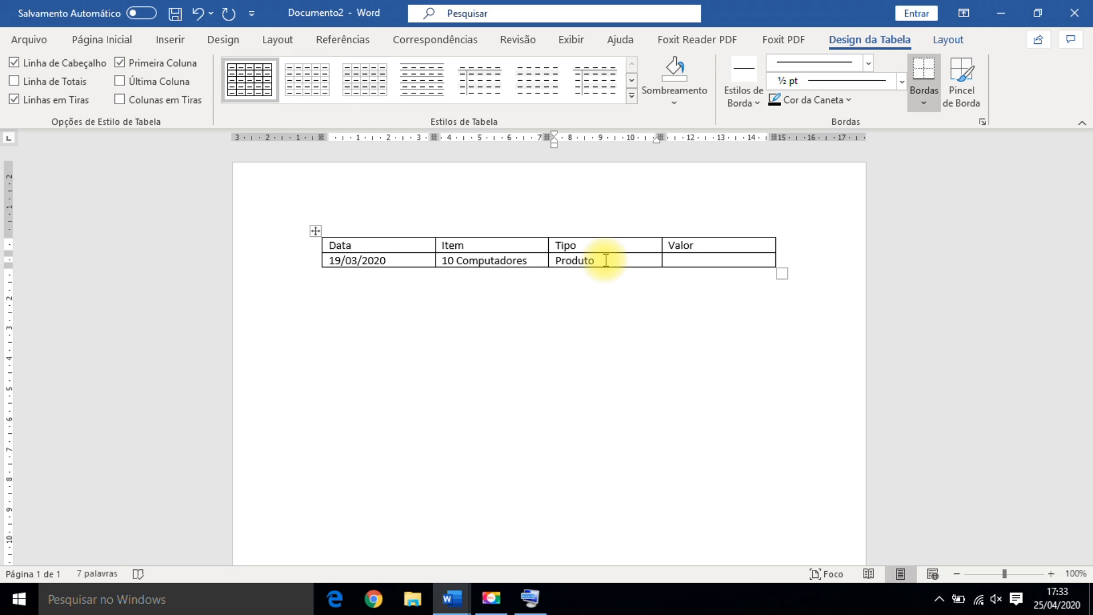
pyautogui.press('Tab')
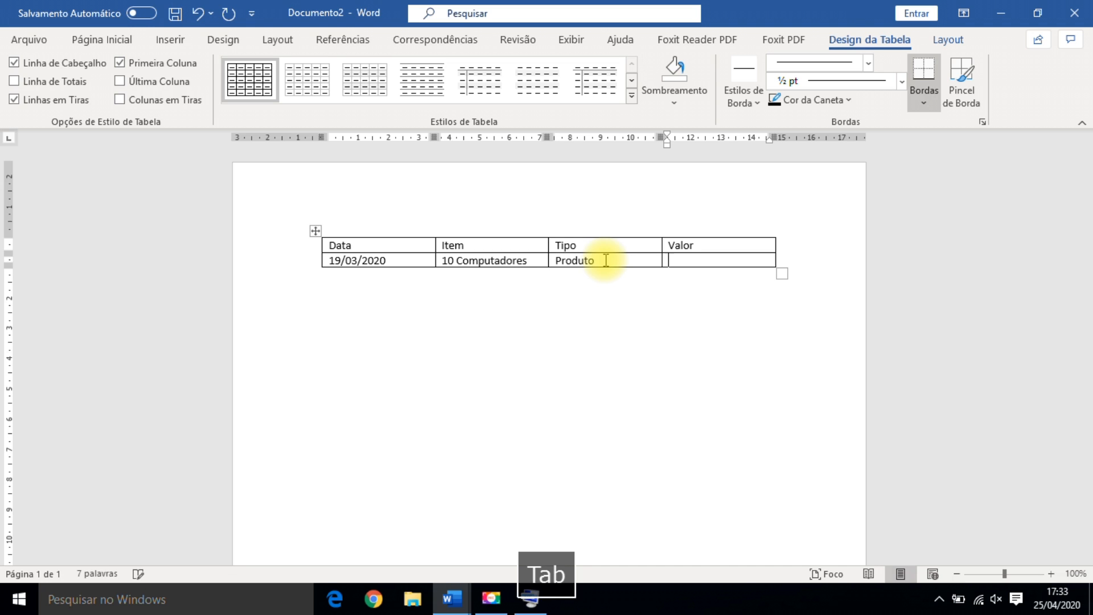
pyautogui.write('1500')
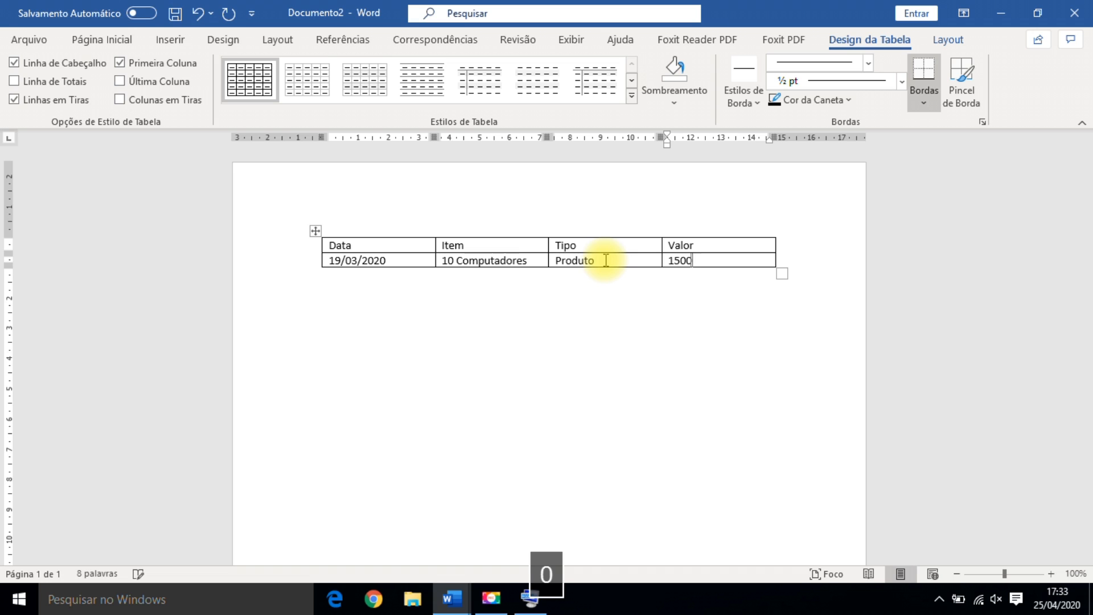
pyautogui.write('0')
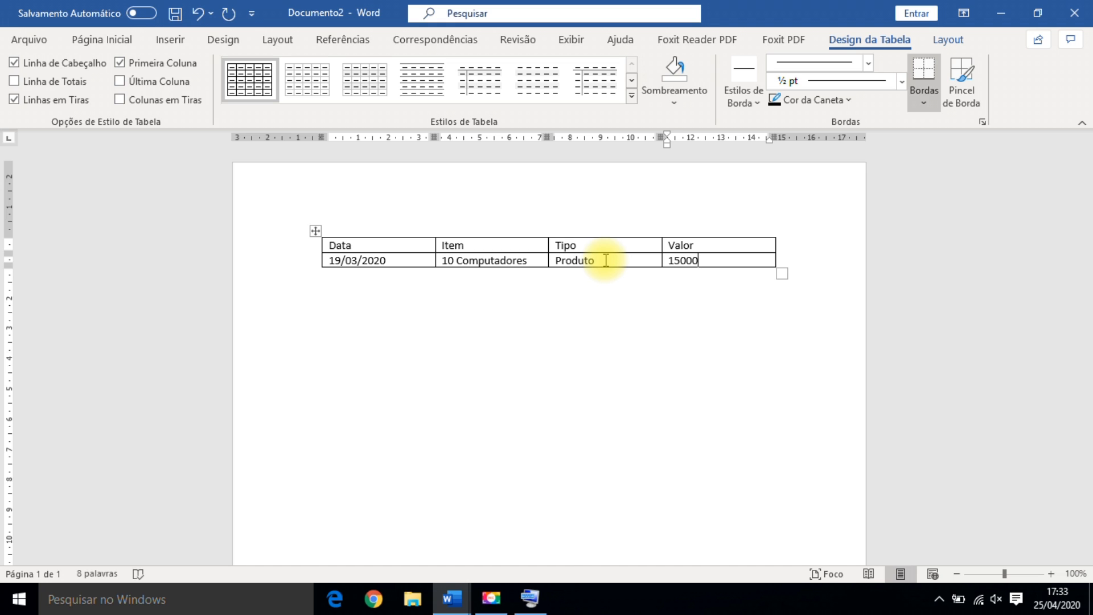
# Step: Add five rows for Pintura 4000, Instalação de Piso 3000, Projetor 2000, Ar Condicionado 2500 and Mesas 5000, including their dates and types
pyautogui.press('Tab')
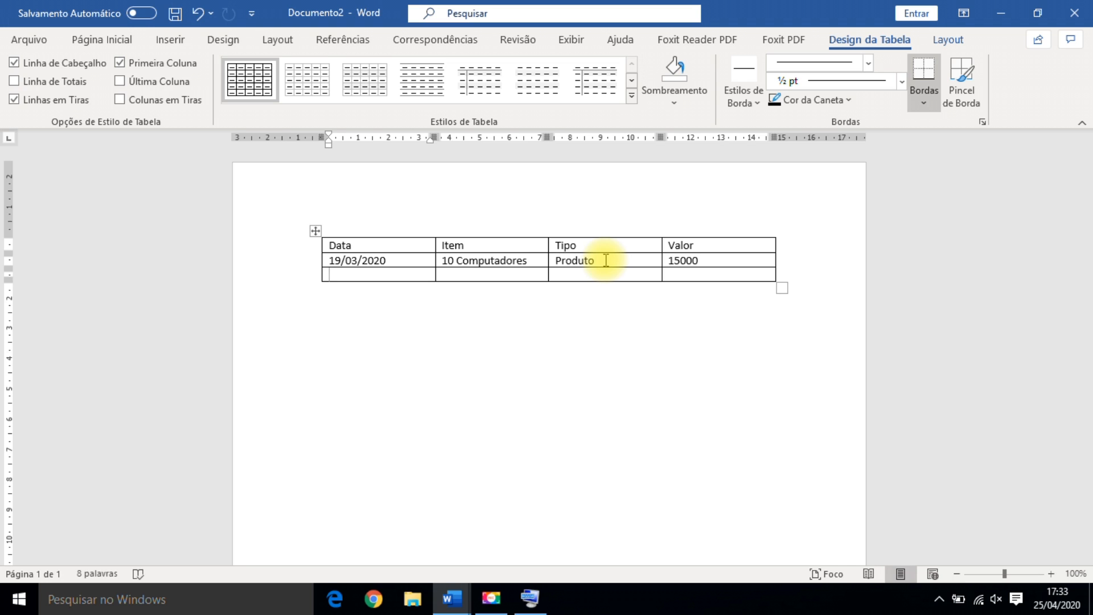
pyautogui.press('Tab')
pyautogui.press('Tab')
pyautogui.press('Tab')
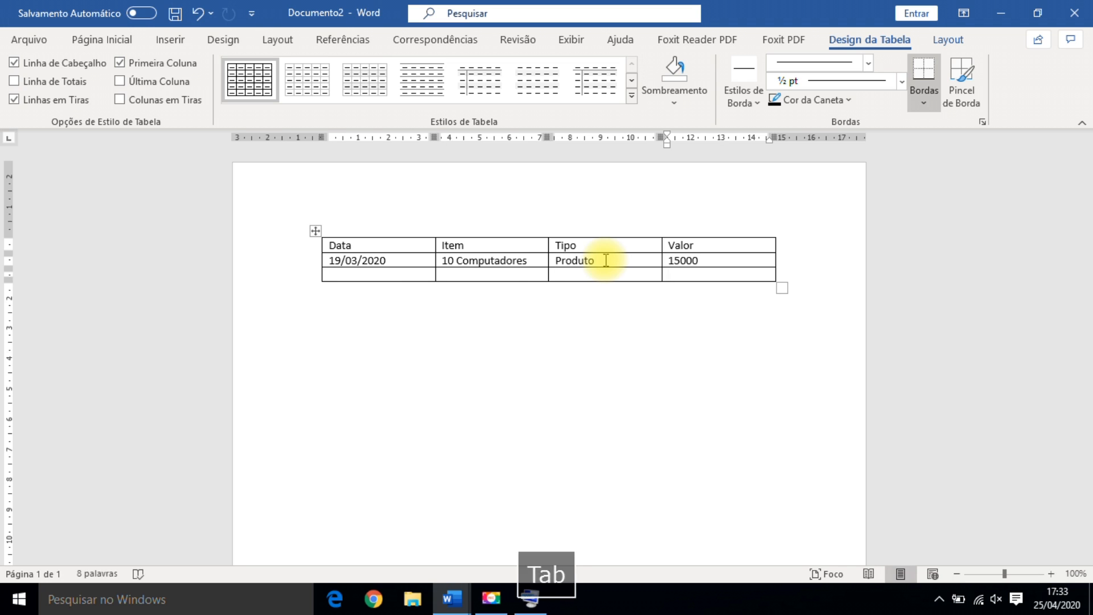
pyautogui.press('Tab')
pyautogui.press('Tab')
pyautogui.press('Tab')
pyautogui.press('Tab')
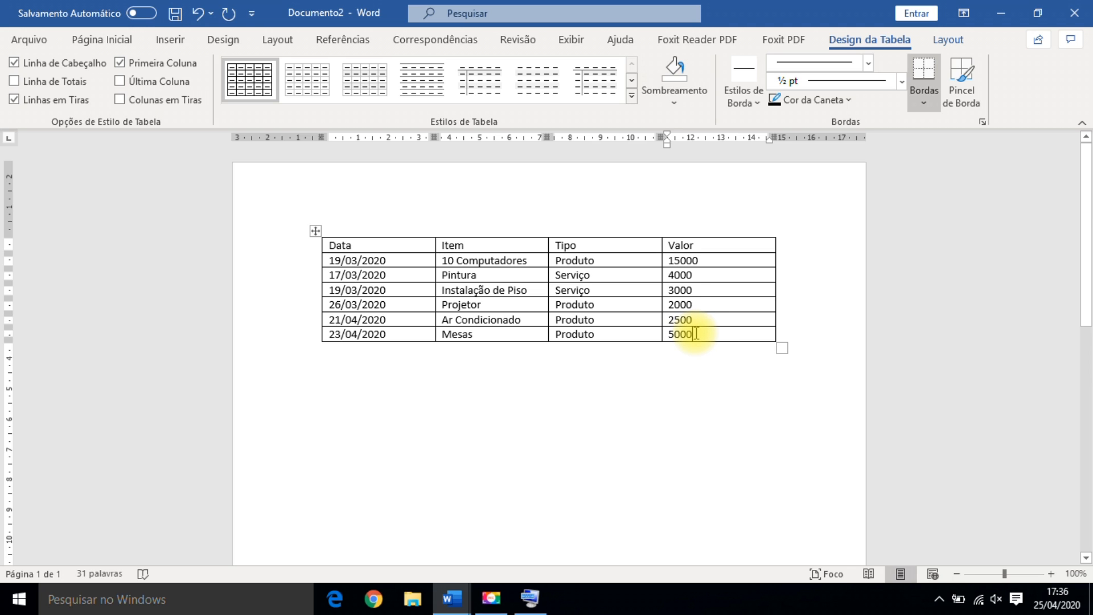
# Step: Add two rows below Mesas and enter "Total Geral:" in the Tipo column of the last one
pyautogui.press('Tab')
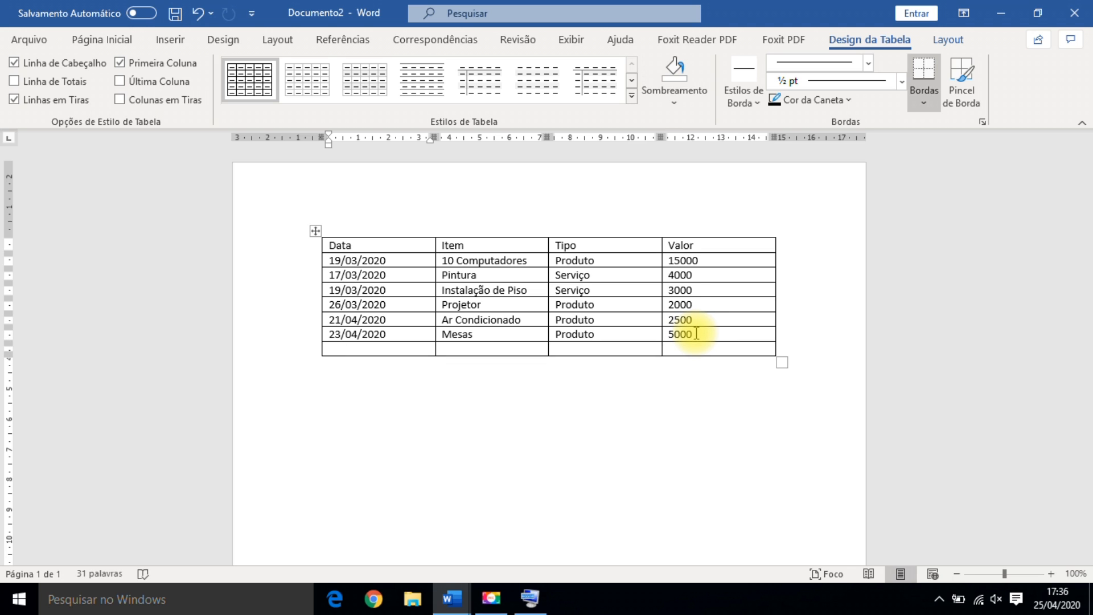
pyautogui.press('Tab')
pyautogui.press('Tab')
pyautogui.press('Tab')
pyautogui.press('Tab')
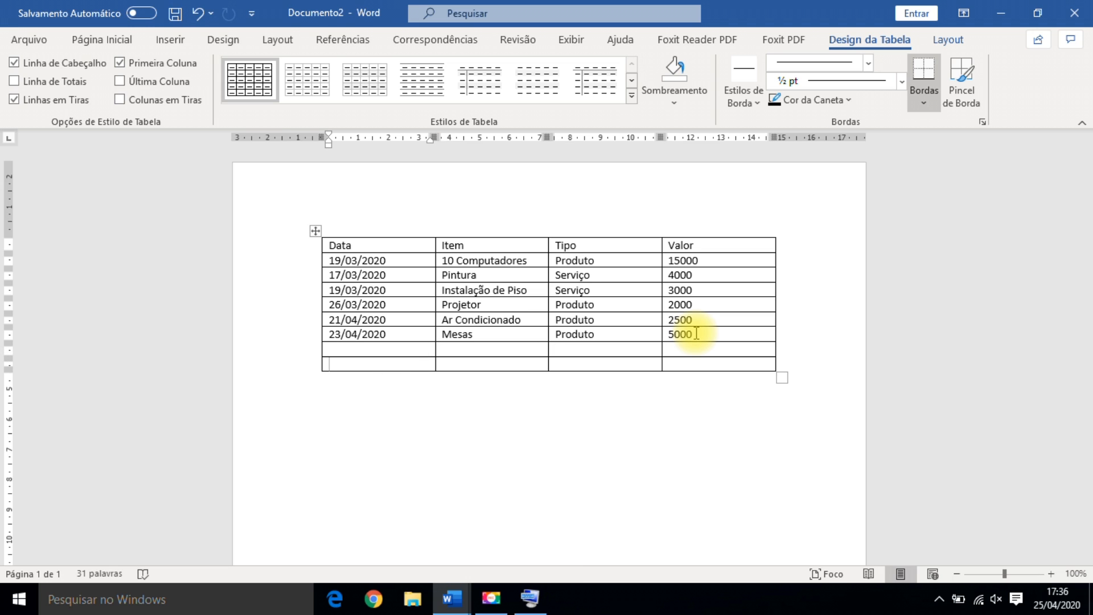
pyautogui.press('Tab')
pyautogui.press('Tab')
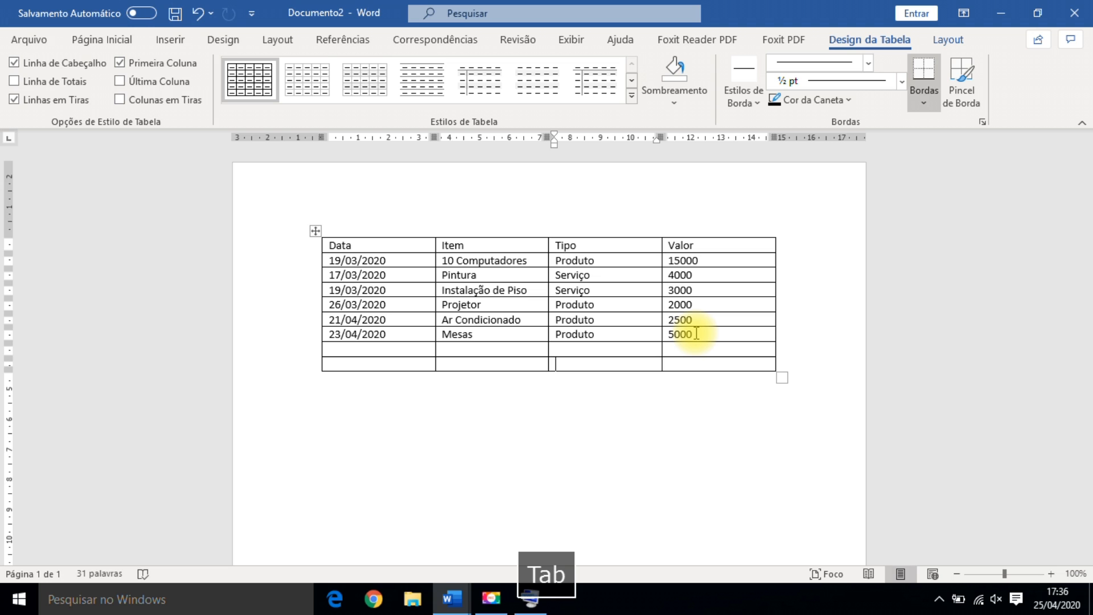
pyautogui.write('Total Geral')
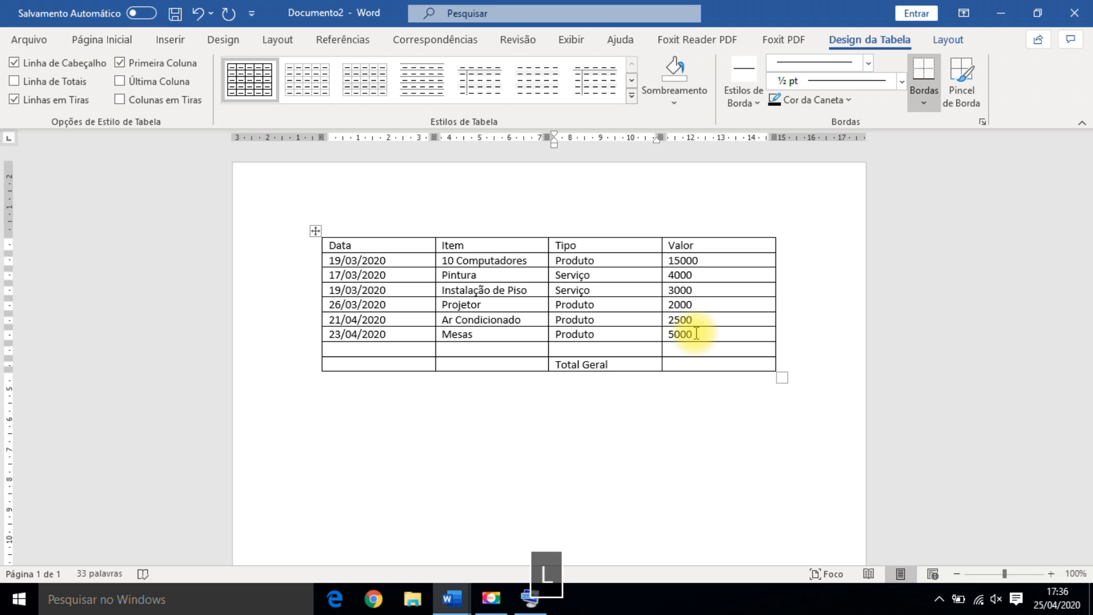
pyautogui.write(':')
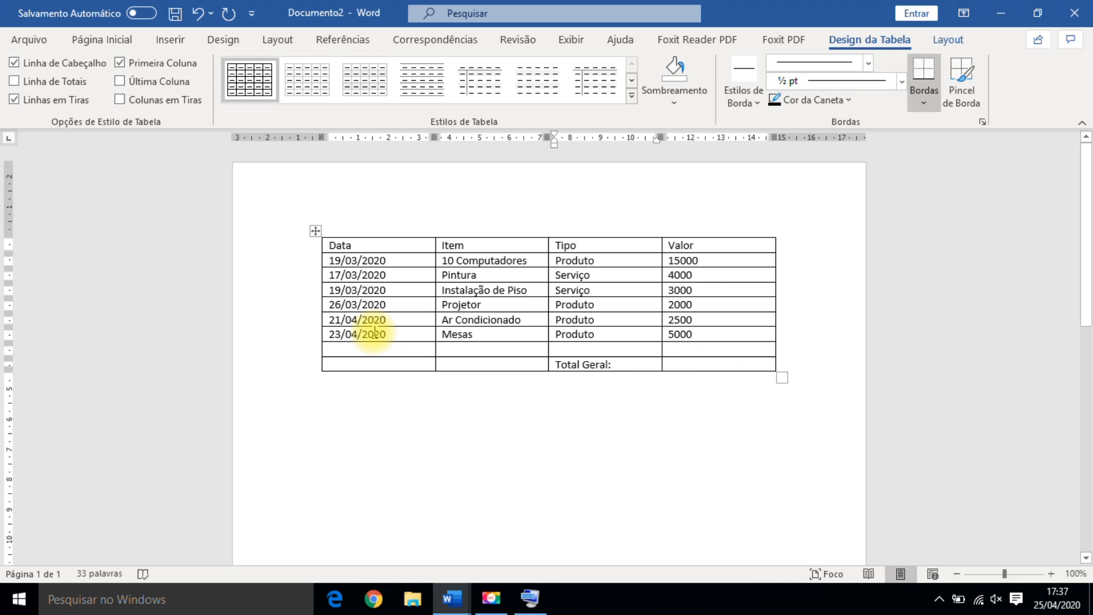
# Step: Select the whole table to view its layout tools, and clear the selection
pyautogui.click(316, 230)
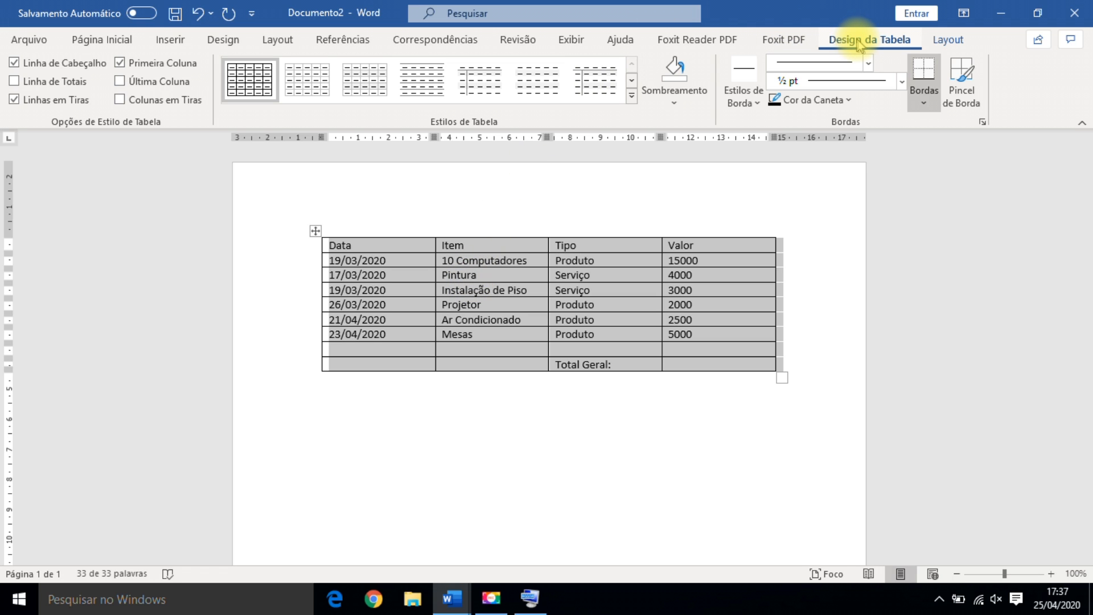
pyautogui.click(947, 41)
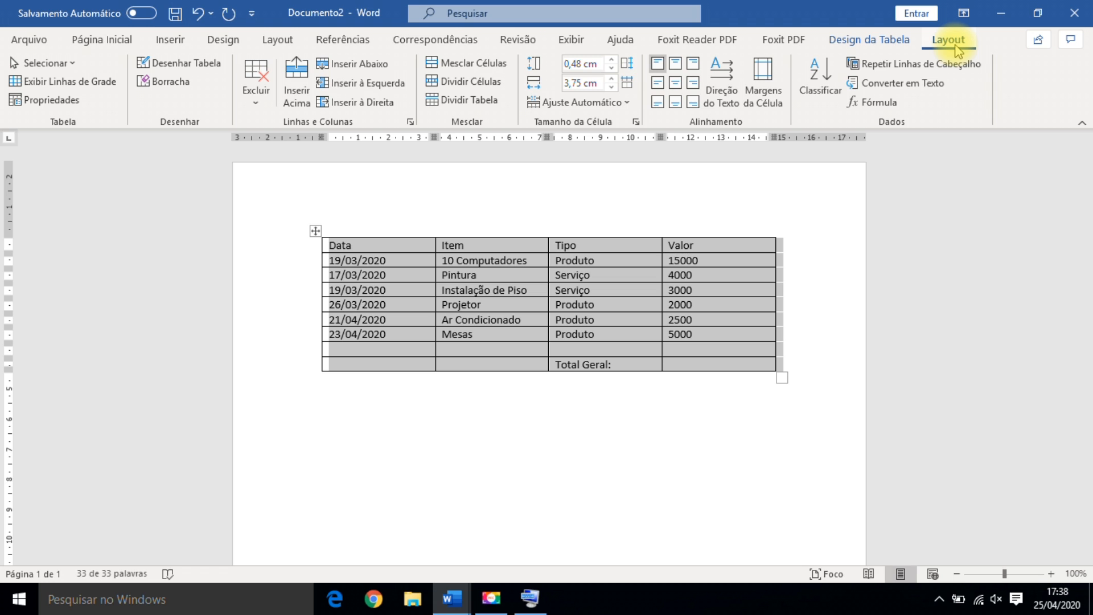
pyautogui.click(476, 405)
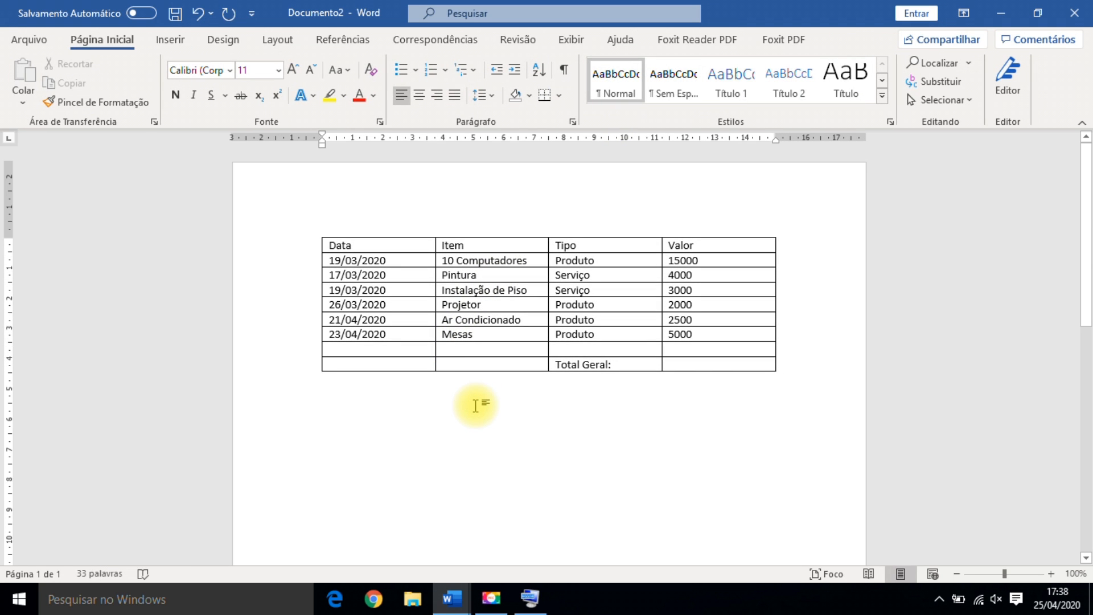
# Step: Apply the green dark grid table style with a solid first column to the whole expense table
pyautogui.click(315, 230)
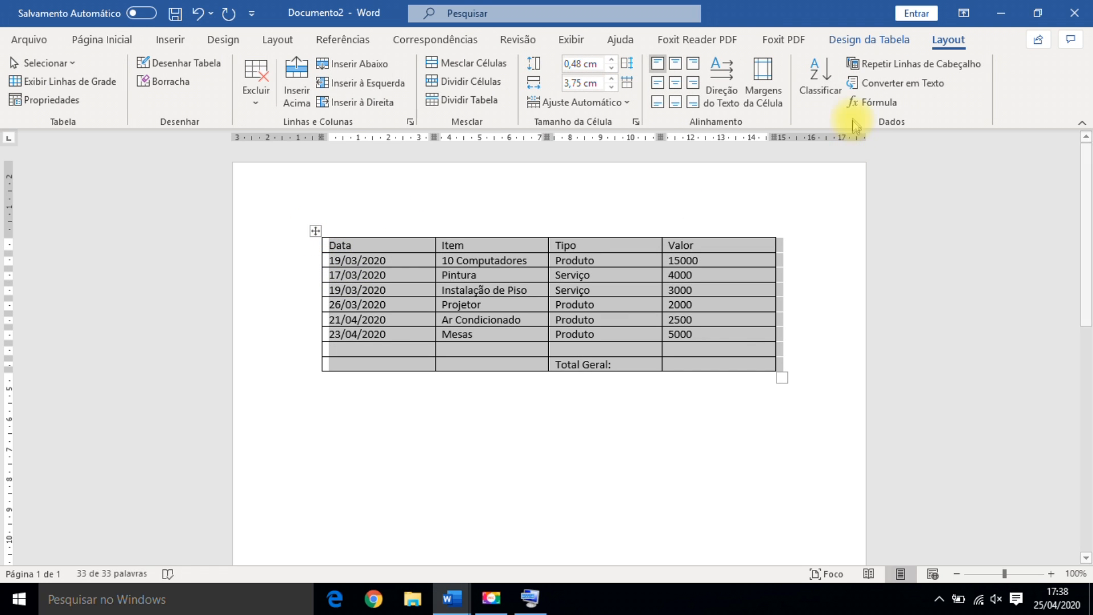
pyautogui.click(868, 41)
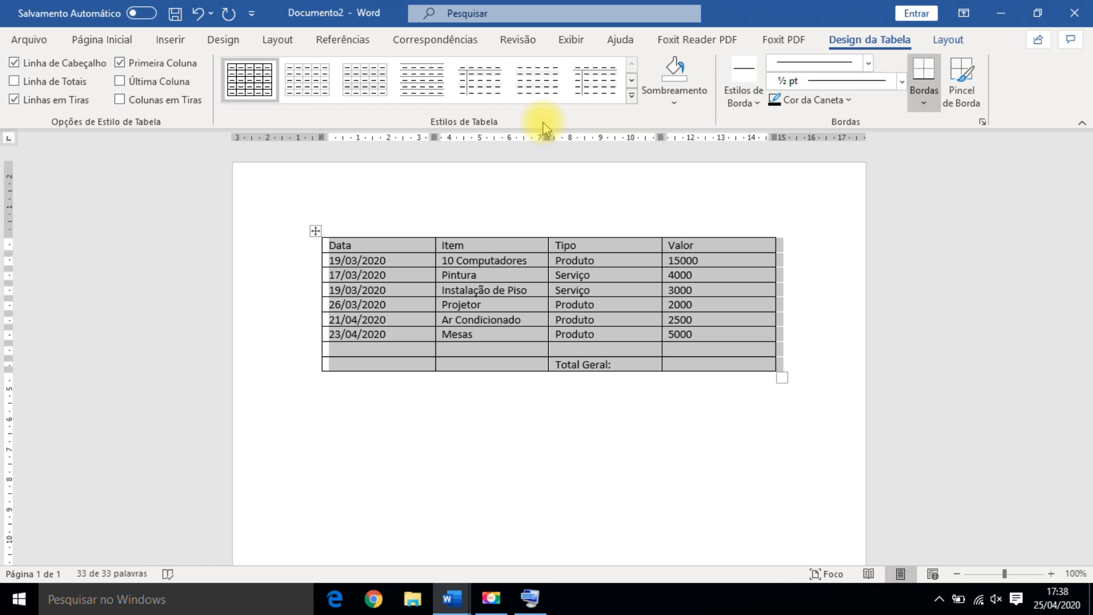
pyautogui.click(635, 98)
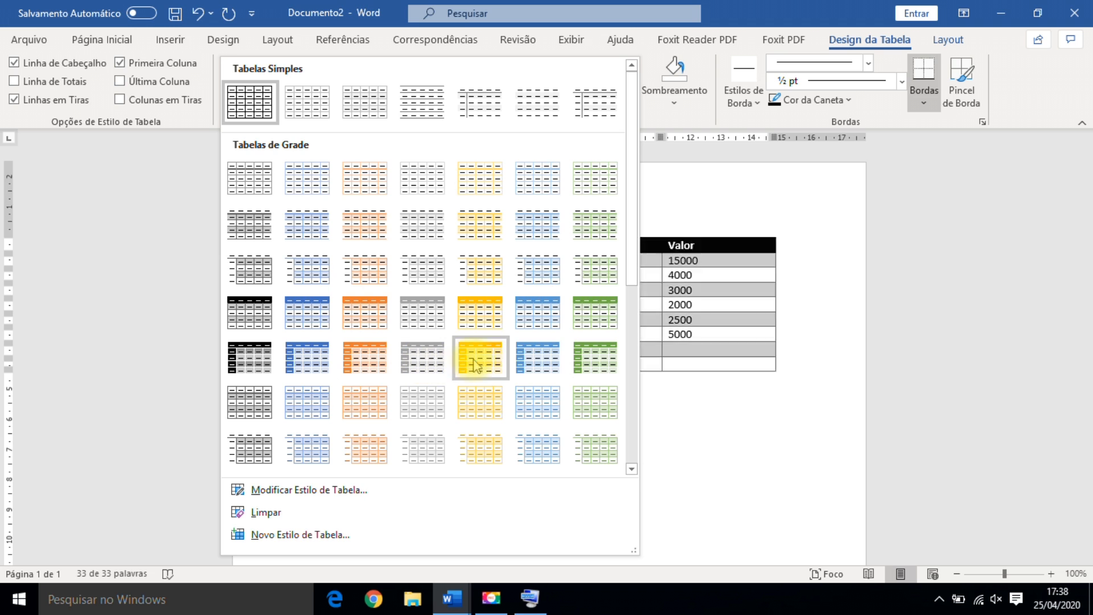
pyautogui.click(597, 348)
pyautogui.click(524, 467)
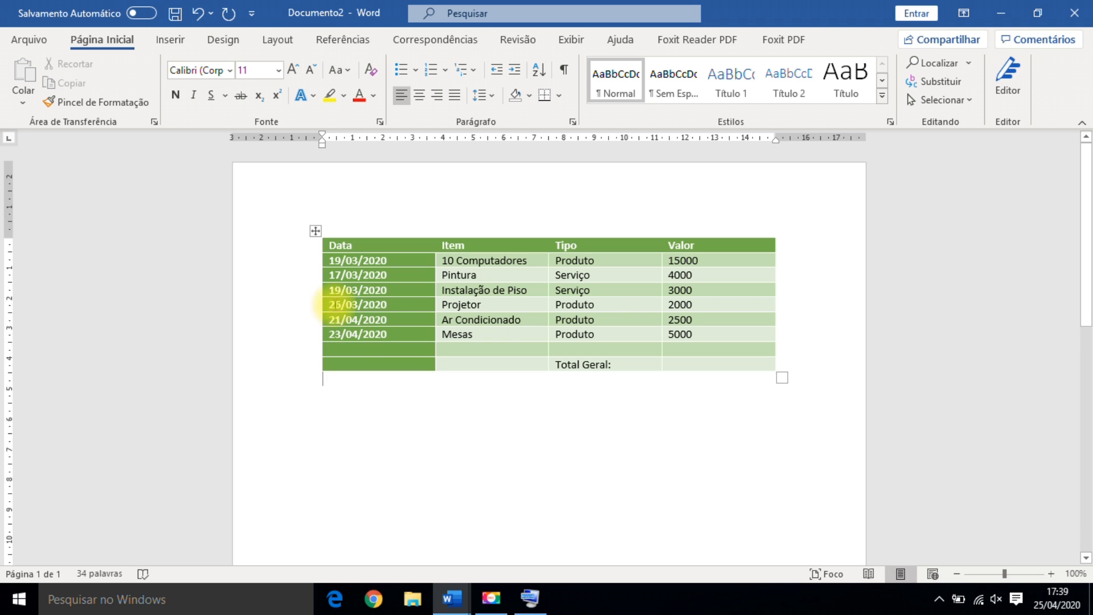
# Step: Change the whole table to the light blue grid style with a solid header and banded rows
pyautogui.click(313, 231)
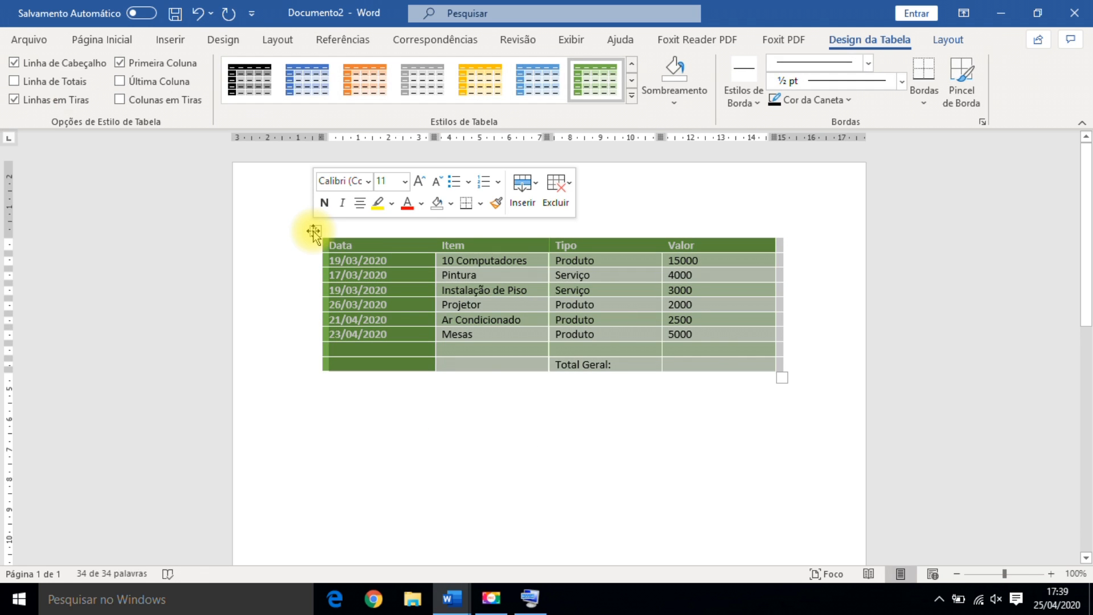
pyautogui.click(631, 95)
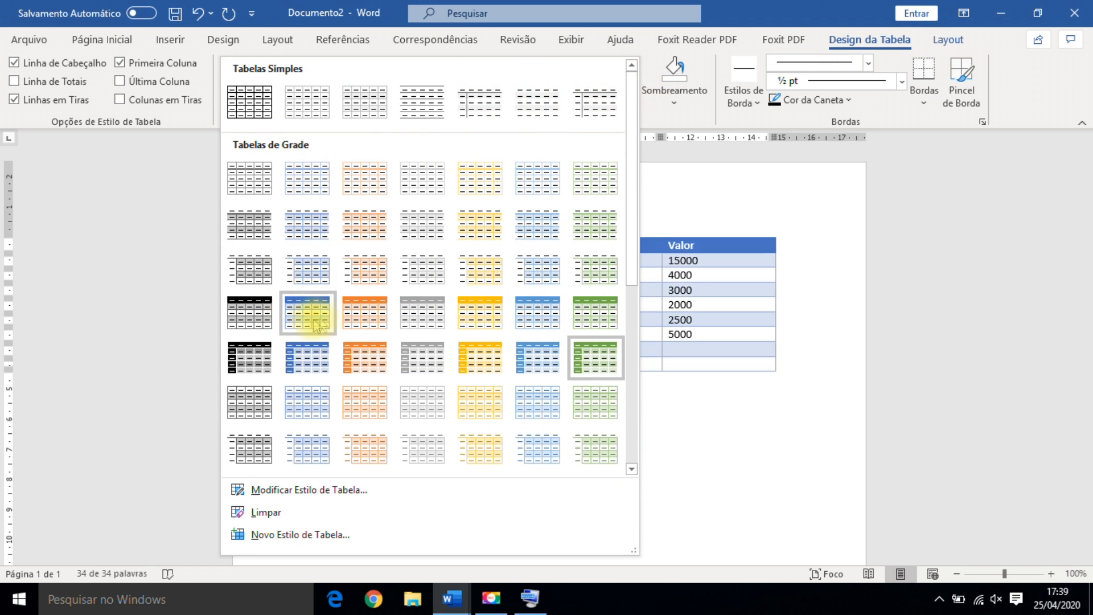
pyautogui.click(549, 308)
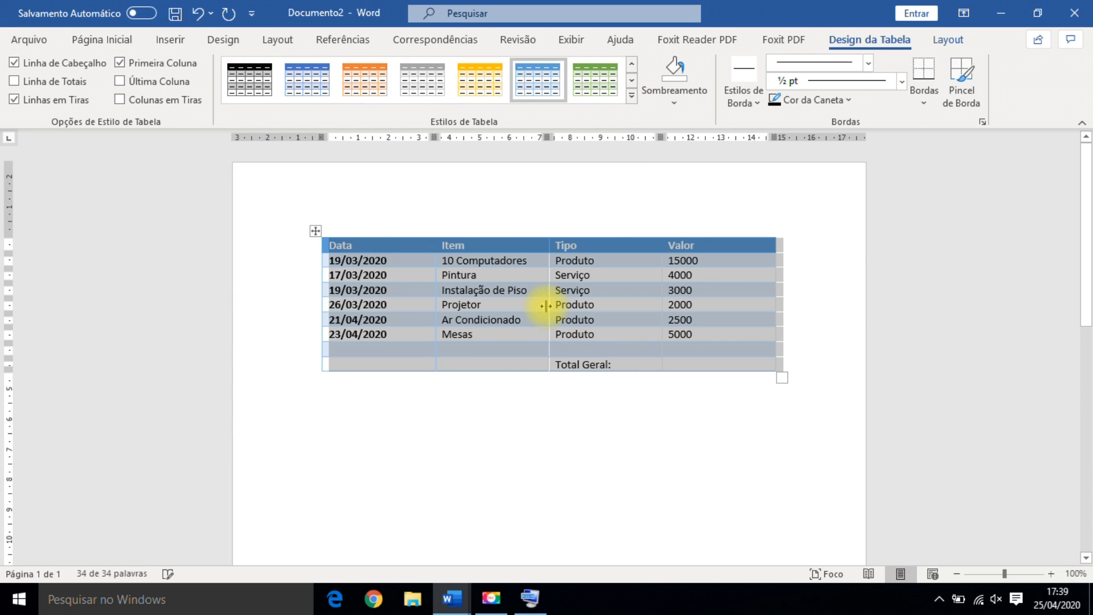
pyautogui.click(487, 434)
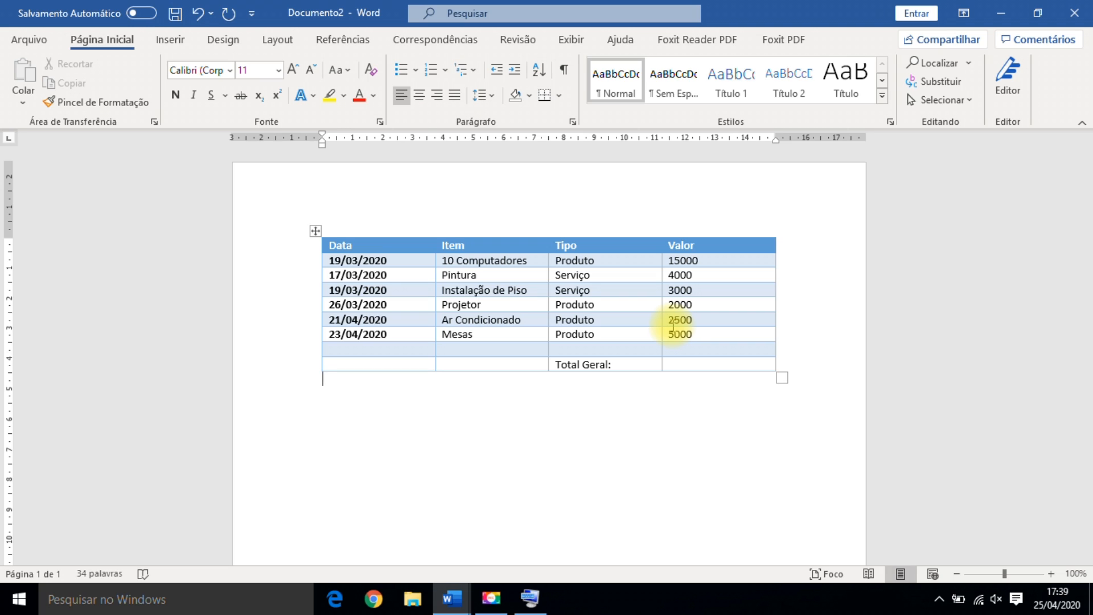
# Step: Return the whole table to the simple style with plain black gridlines, and clear the selection
pyautogui.click(314, 230)
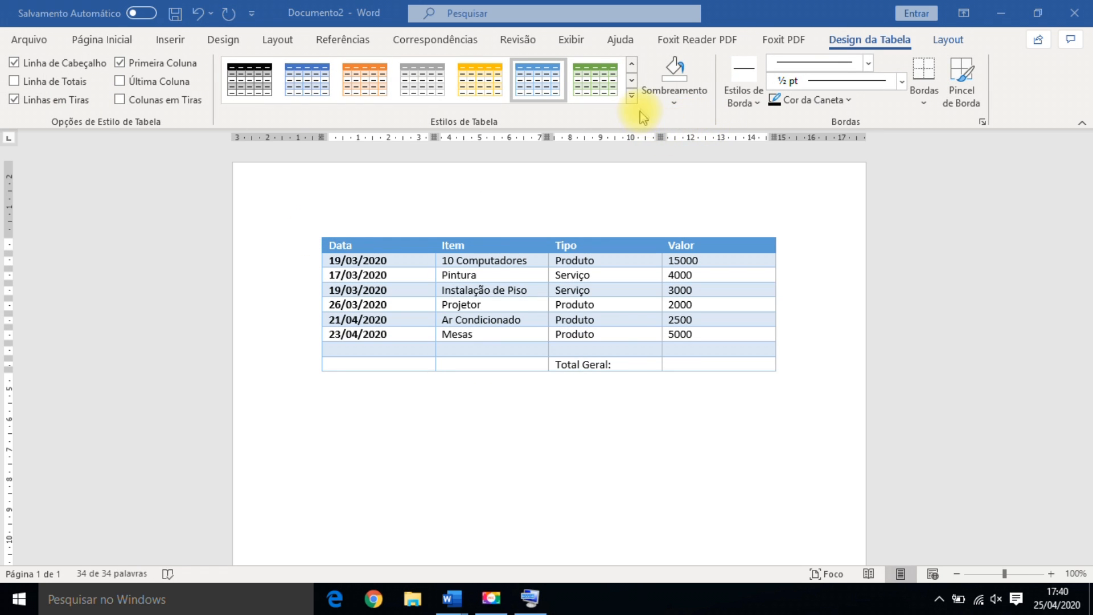
pyautogui.click(633, 98)
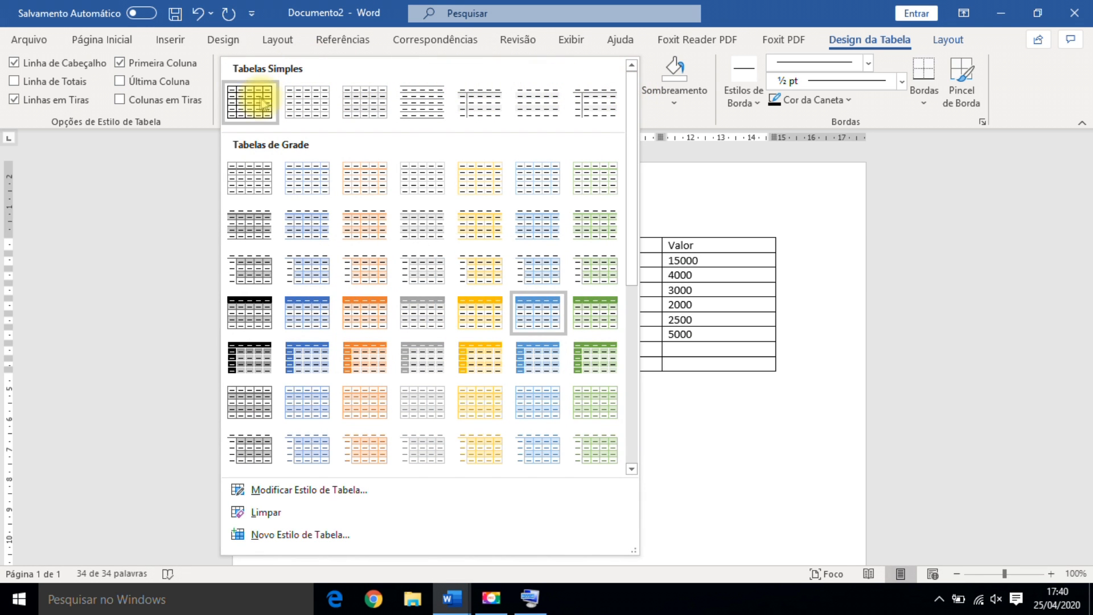
pyautogui.click(262, 102)
pyautogui.click(386, 409)
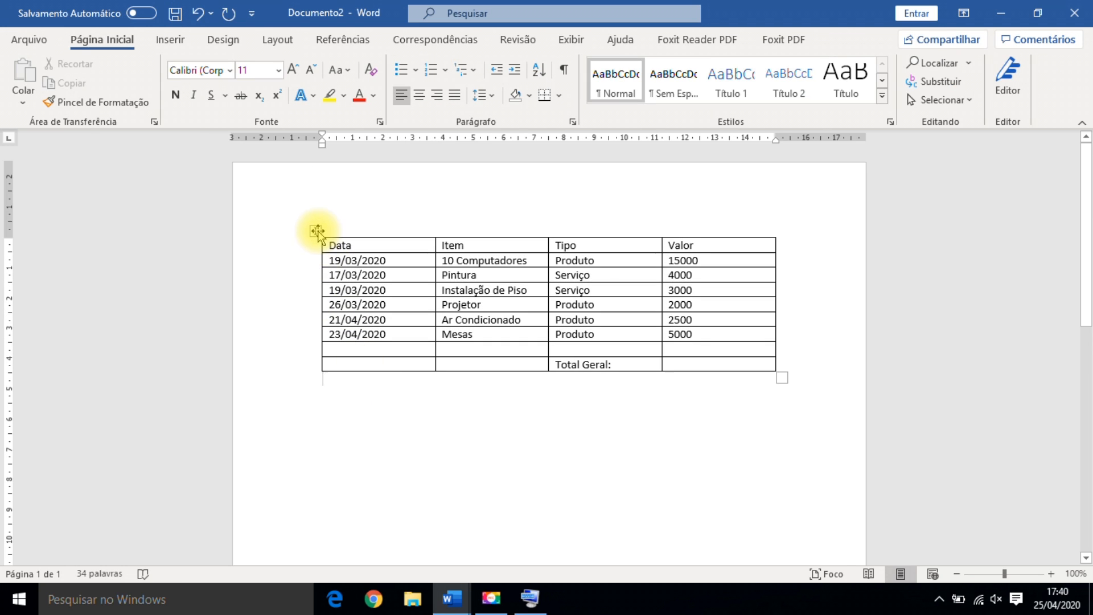
pyautogui.click(317, 231)
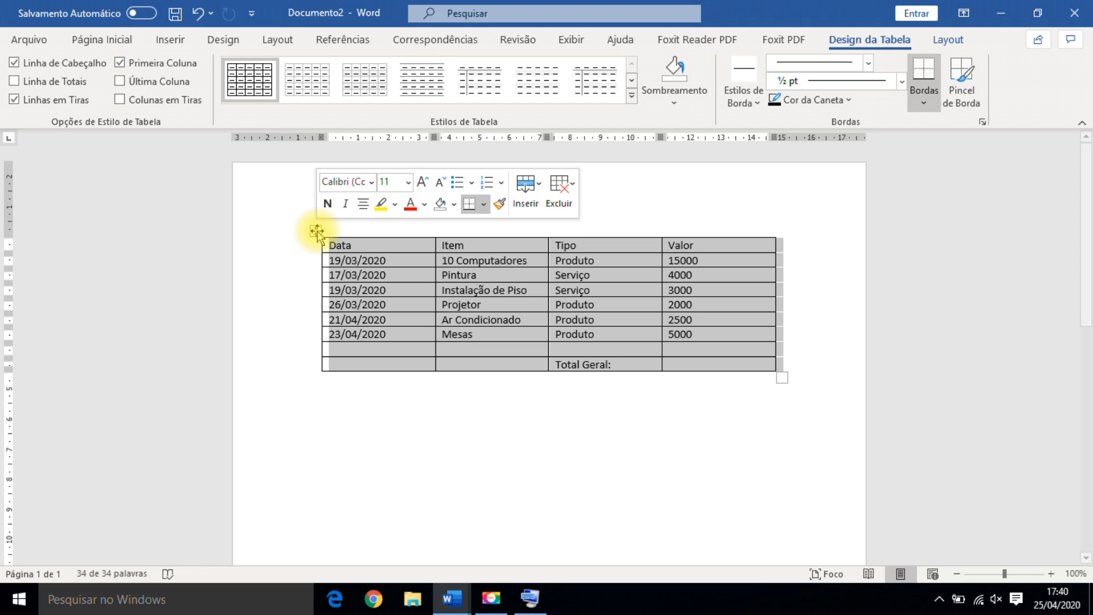
pyautogui.click(530, 442)
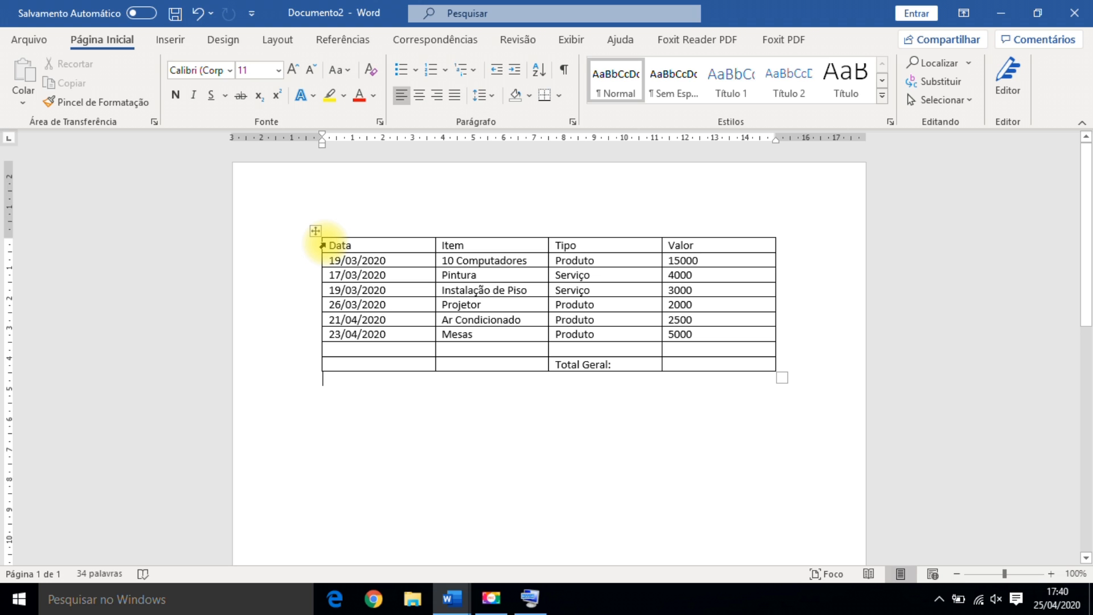
# Step: Shade the table's header row with the standard dark red color
pyautogui.click(323, 245)
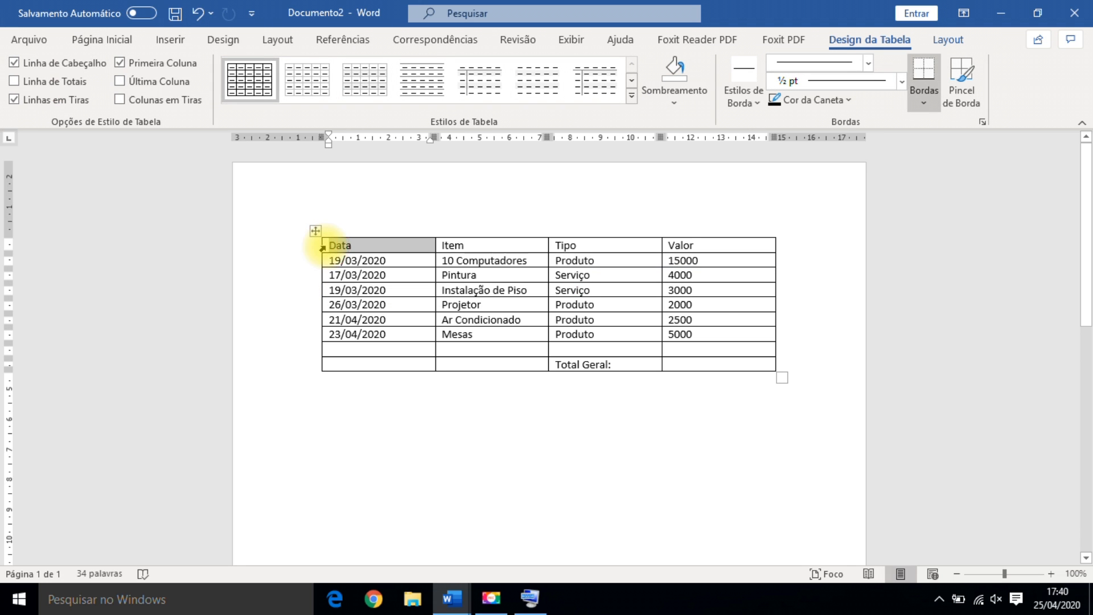
pyautogui.moveTo(360, 244); pyautogui.dragTo(678, 248)
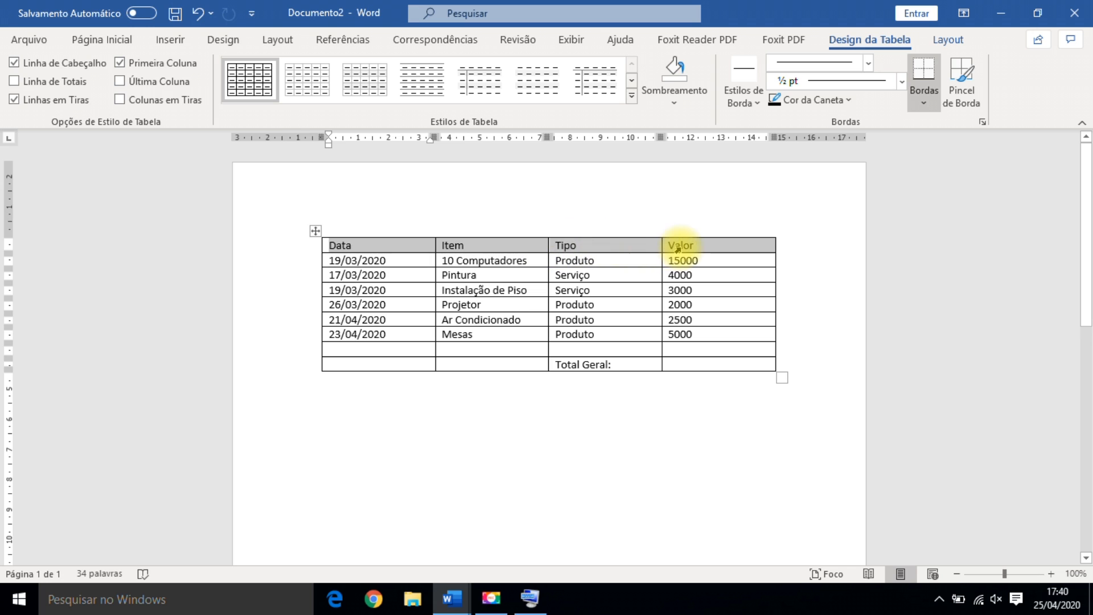
pyautogui.click(676, 107)
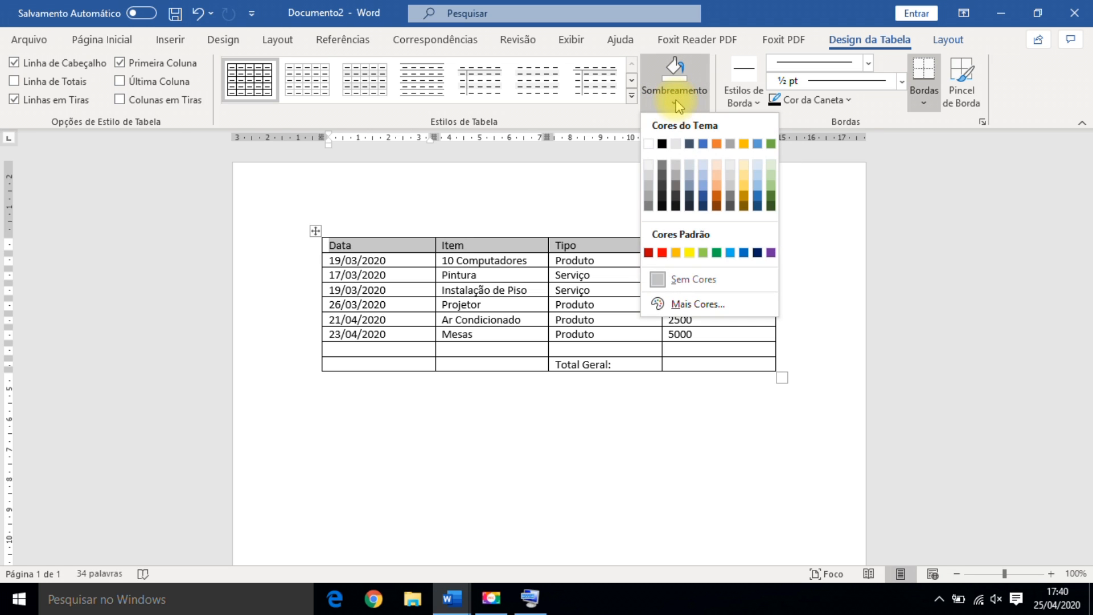
pyautogui.click(649, 253)
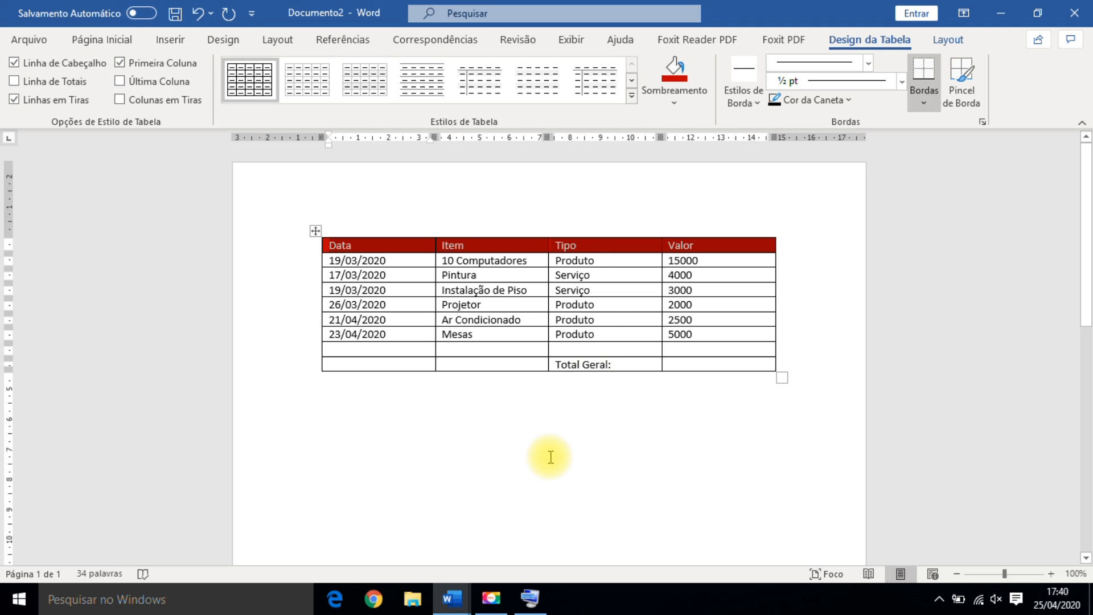
# Step: Try yellow text in the red header row, and change the header text to white
pyautogui.click(103, 41)
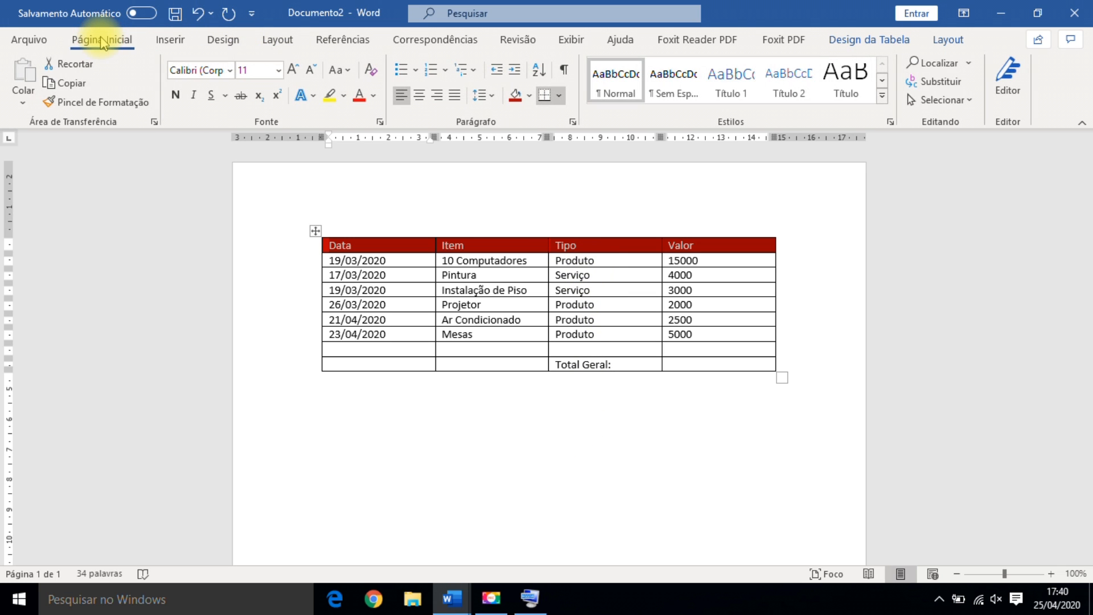
pyautogui.click(375, 96)
pyautogui.click(399, 270)
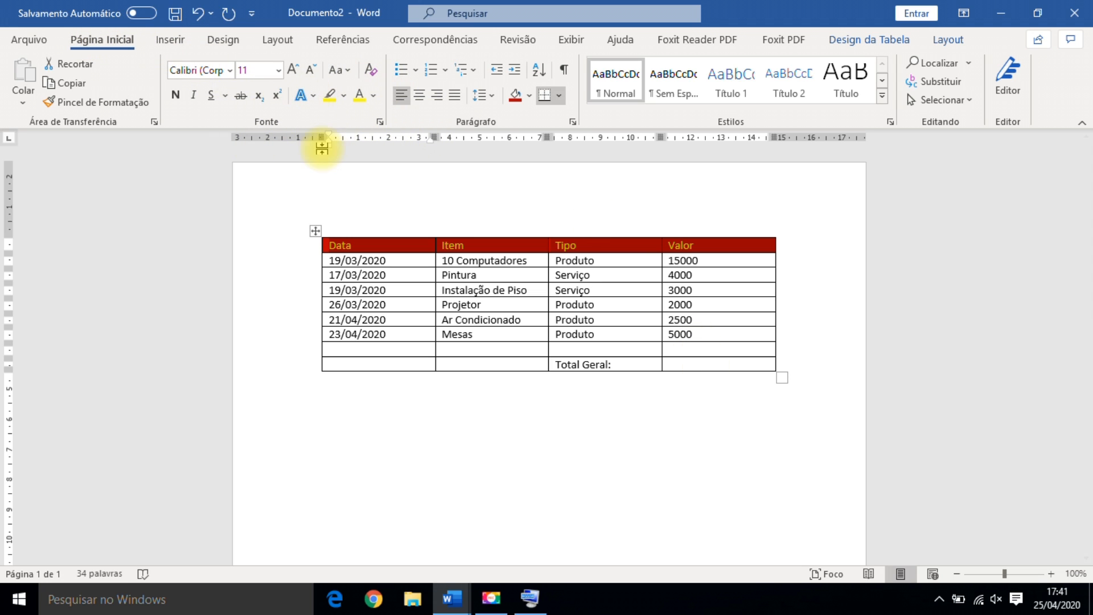
pyautogui.click(373, 95)
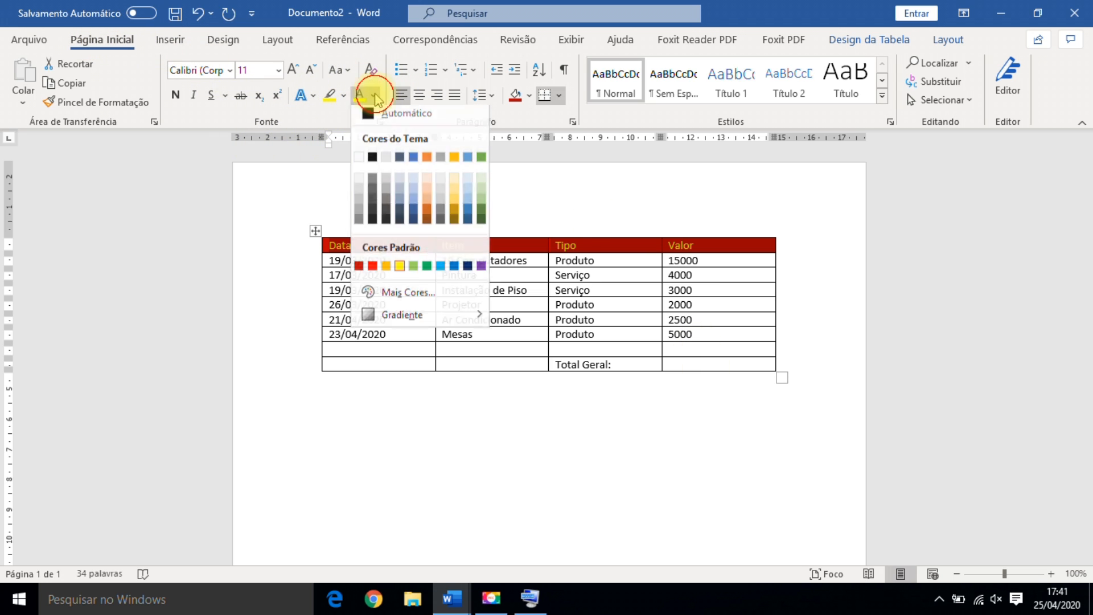
pyautogui.click(358, 159)
pyautogui.click(856, 41)
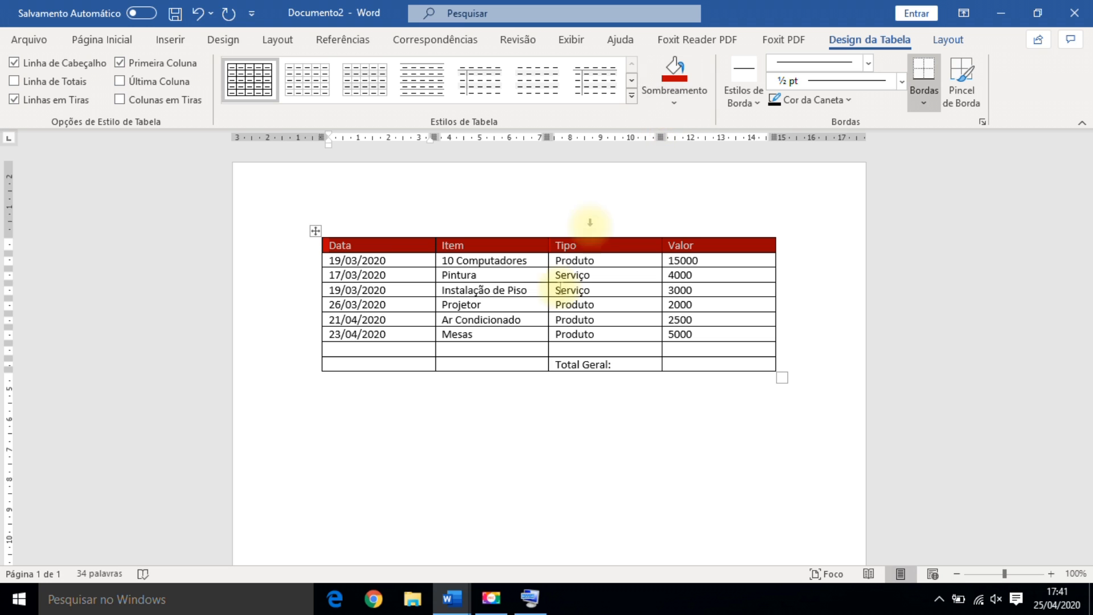
pyautogui.click(493, 417)
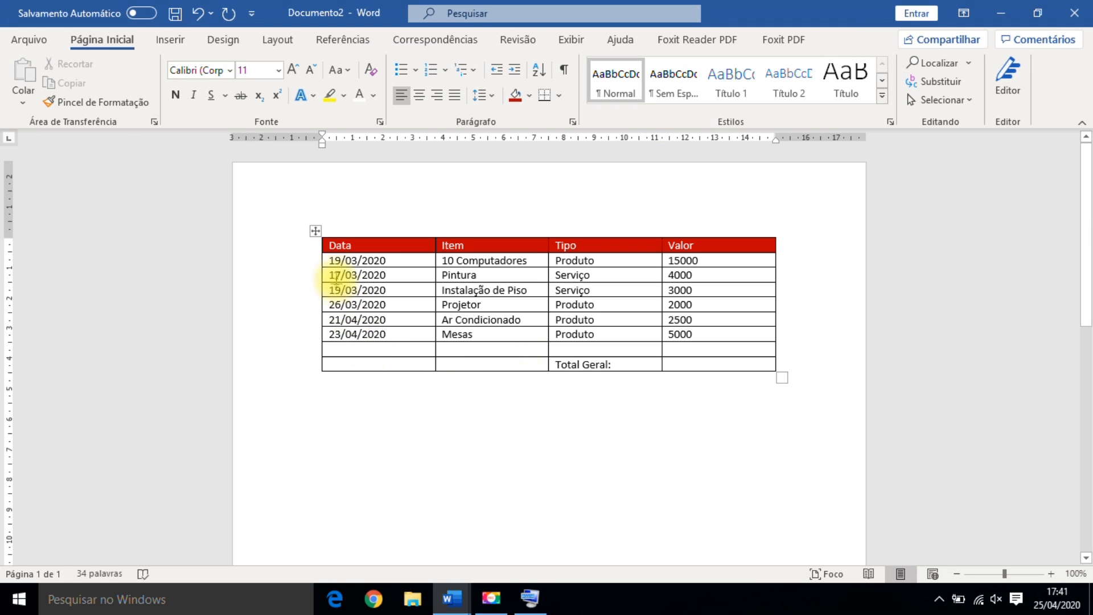
# Step: Shade all the Data column cells below the header with grey
pyautogui.moveTo(323, 264); pyautogui.dragTo(329, 363)
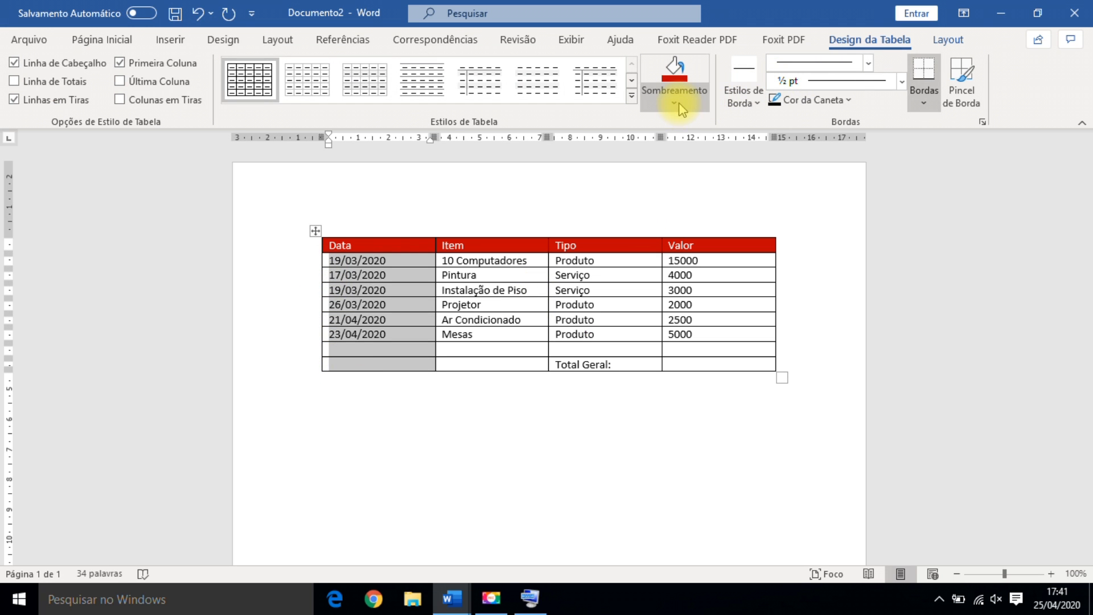
pyautogui.click(679, 109)
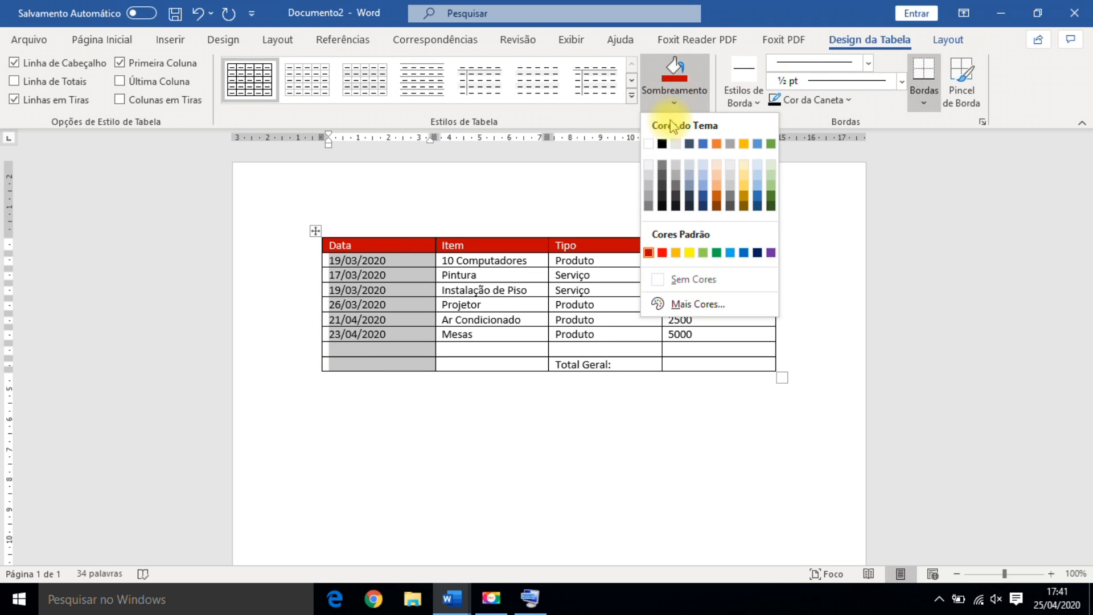
pyautogui.click(649, 185)
pyautogui.click(443, 471)
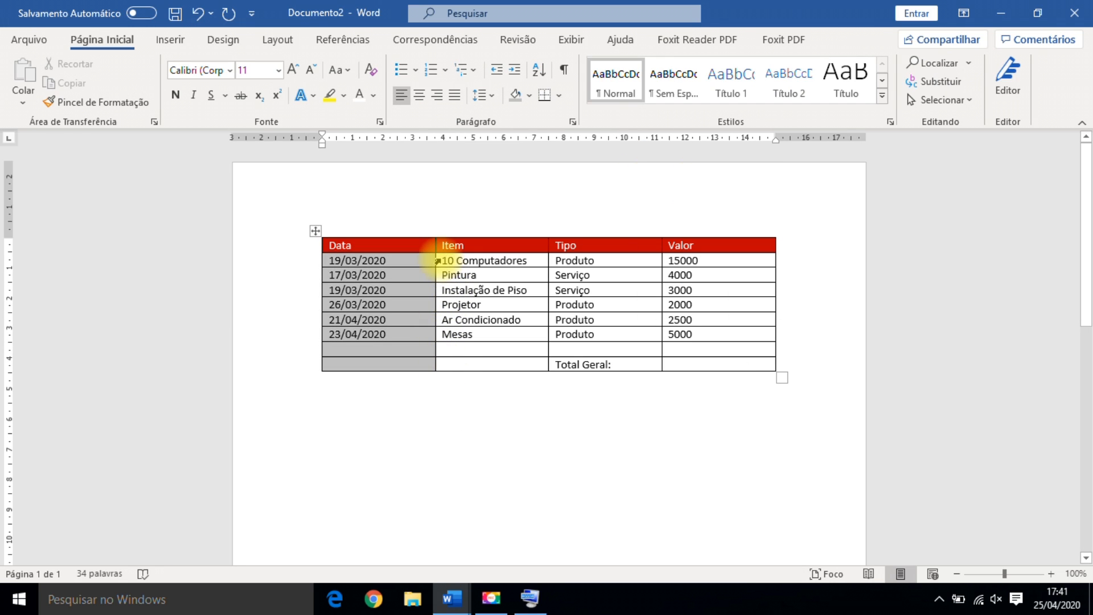
# Step: Shade all the Item column cells below the header with light blue-grey
pyautogui.moveTo(437, 260); pyautogui.dragTo(452, 368)
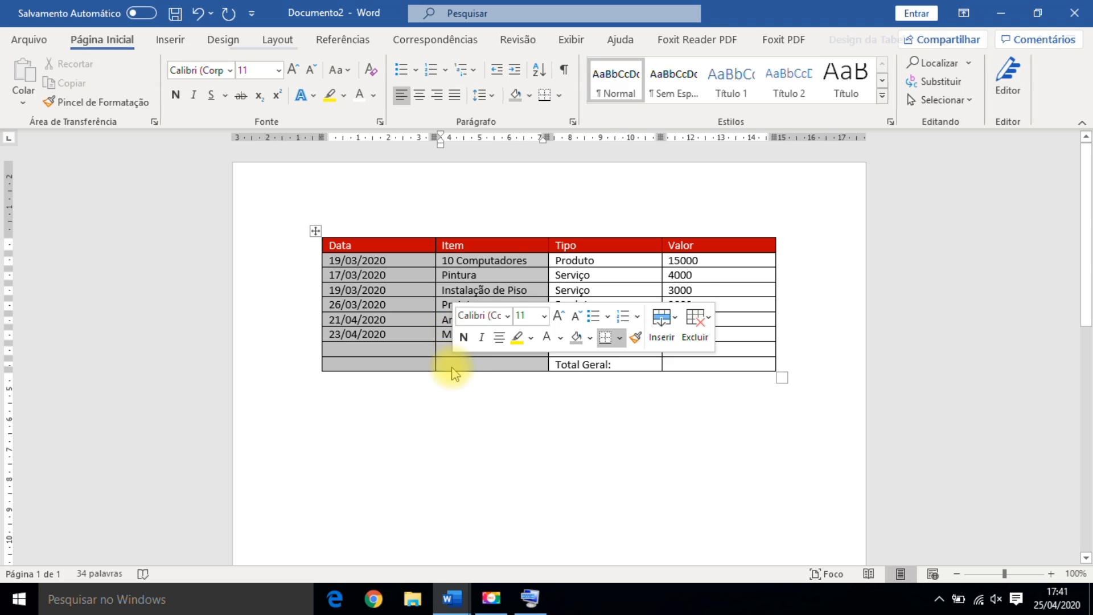
pyautogui.click(675, 100)
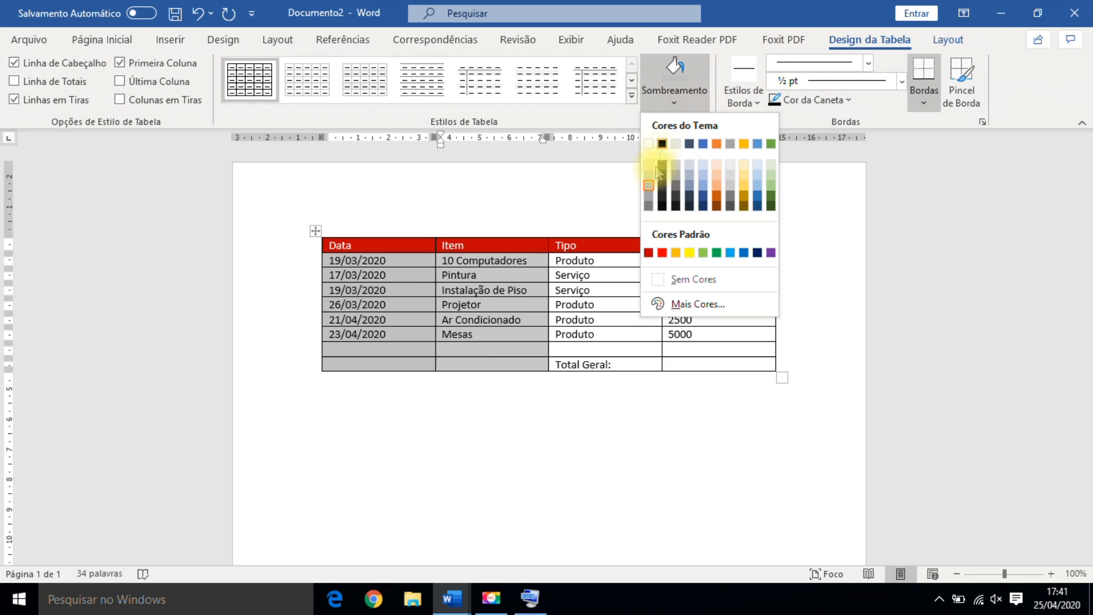
pyautogui.click(689, 175)
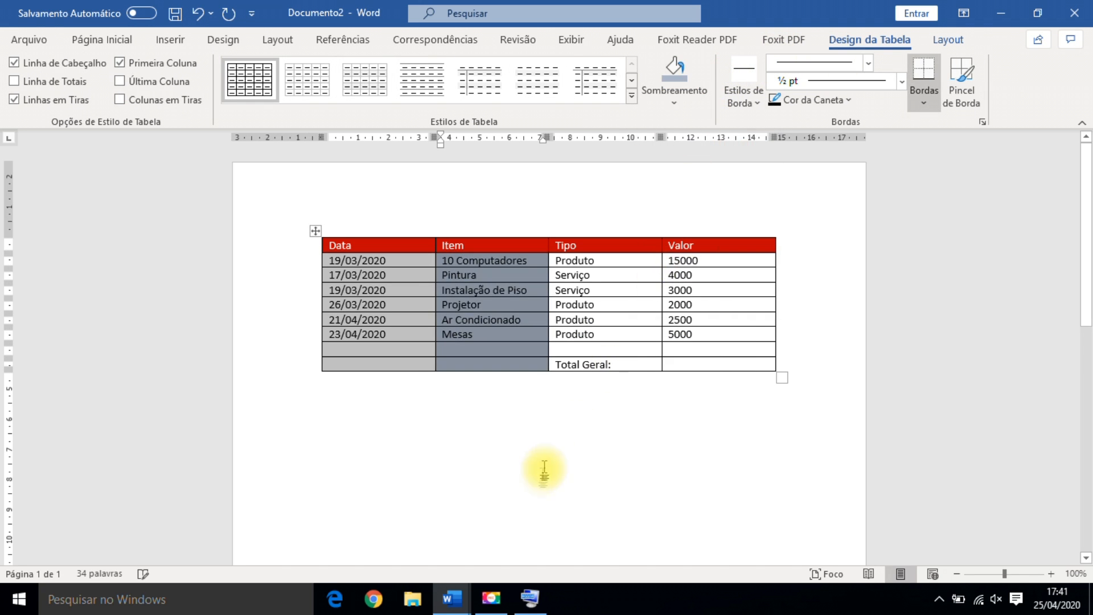
pyautogui.click(542, 480)
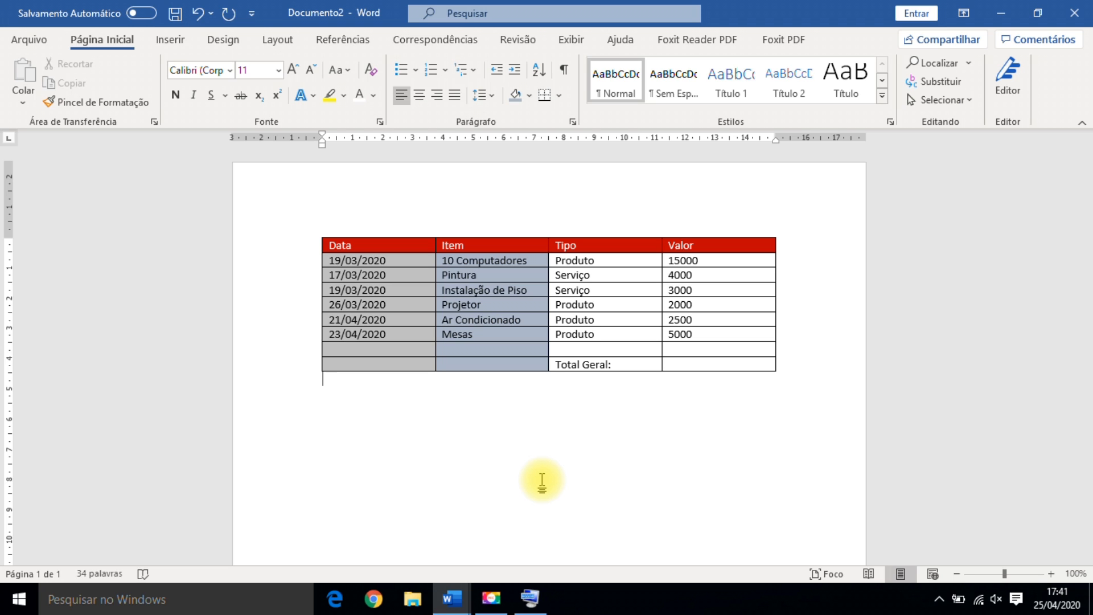
# Step: Undo the column shading, the header text colors and the red header shading
pyautogui.click(199, 13)
pyautogui.click(199, 14)
pyautogui.click(200, 13)
pyautogui.click(198, 15)
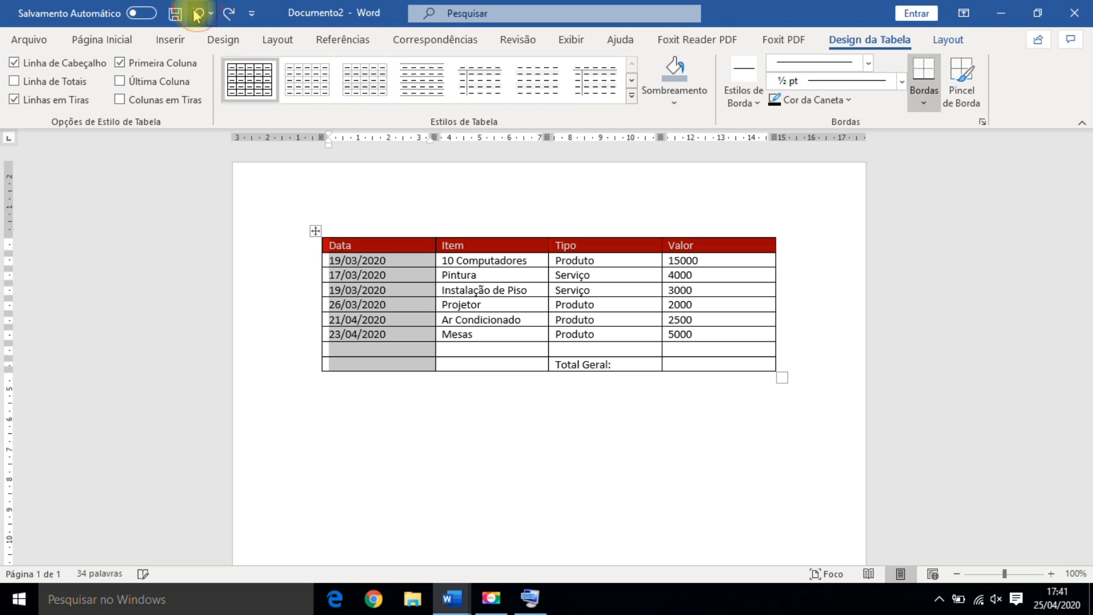
pyautogui.click(198, 14)
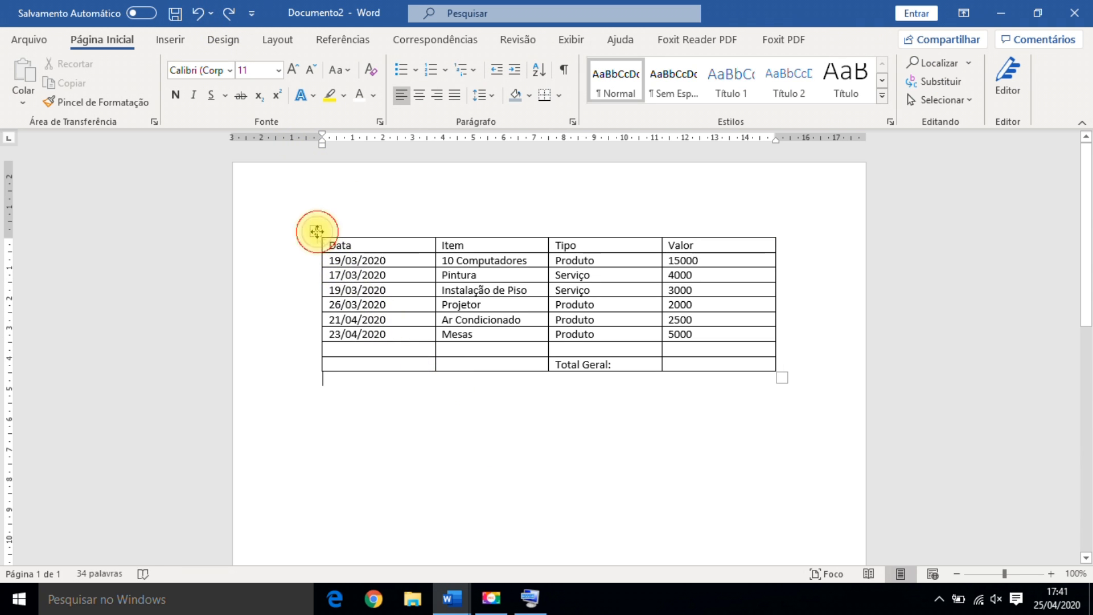
# Step: Apply the orange grid table style with a solid header and banded rows to the whole table
pyautogui.click(317, 232)
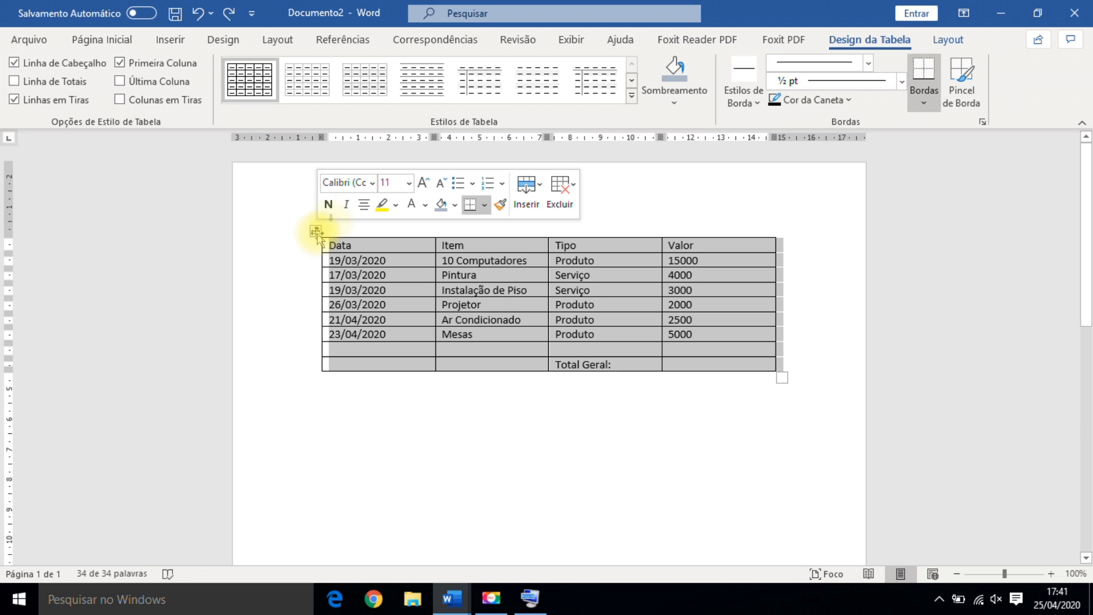
pyautogui.click(631, 96)
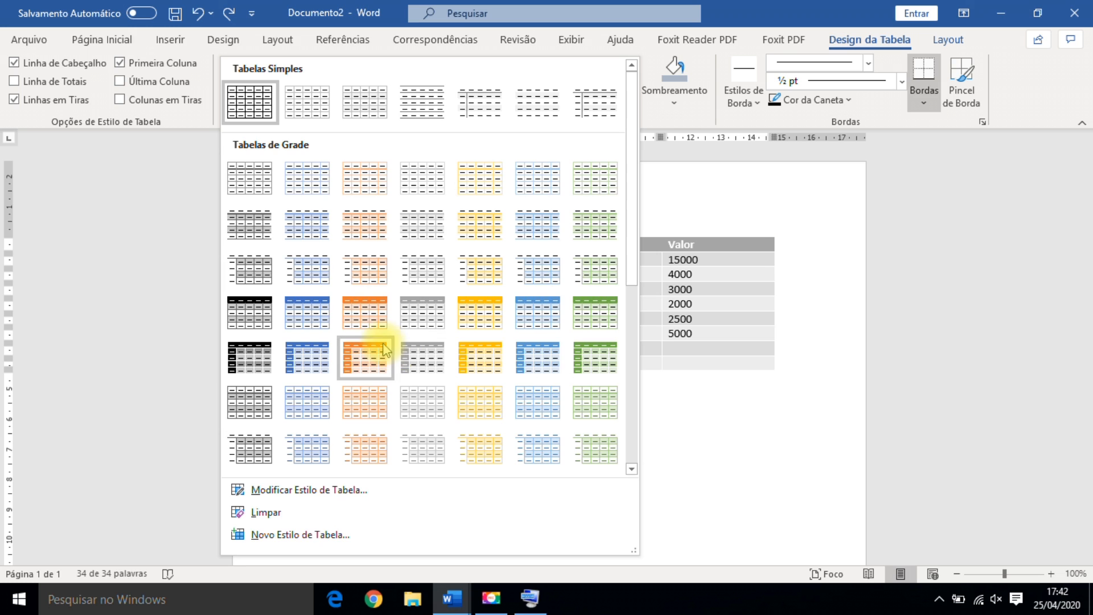
pyautogui.click(364, 312)
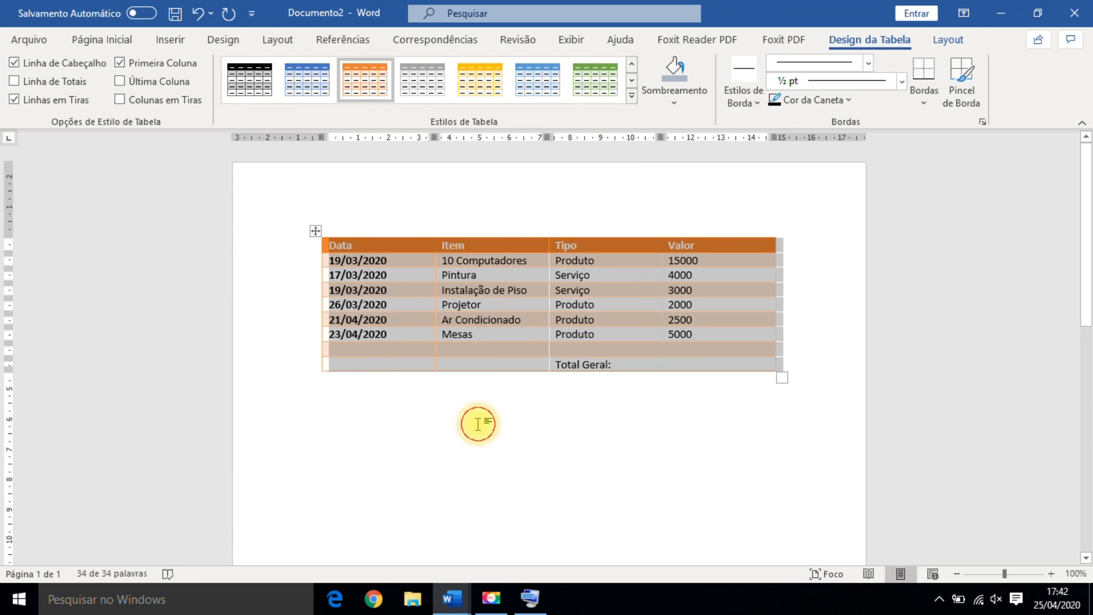
pyautogui.click(477, 424)
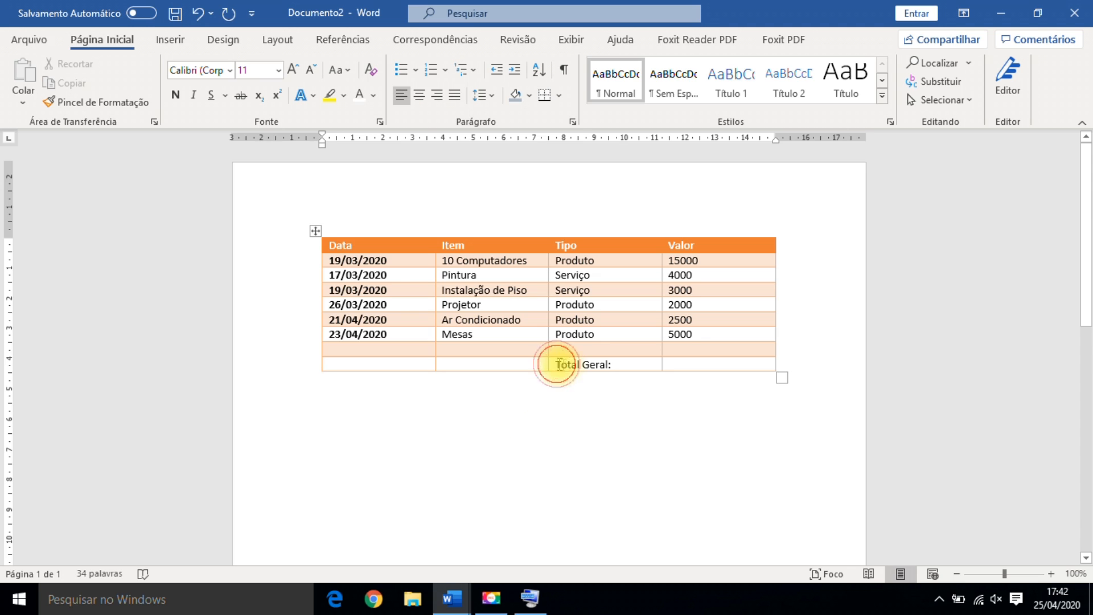
# Step: Right-align the "Total Geral:" text within its cell in the table's last row
pyautogui.moveTo(556, 365); pyautogui.dragTo(611, 362)
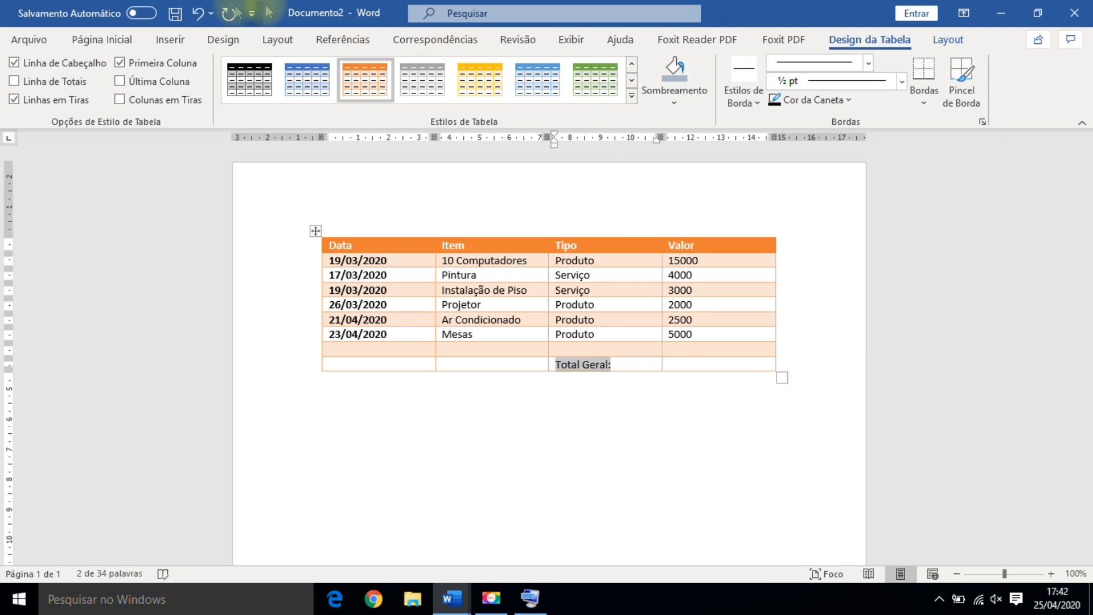
pyautogui.click(111, 41)
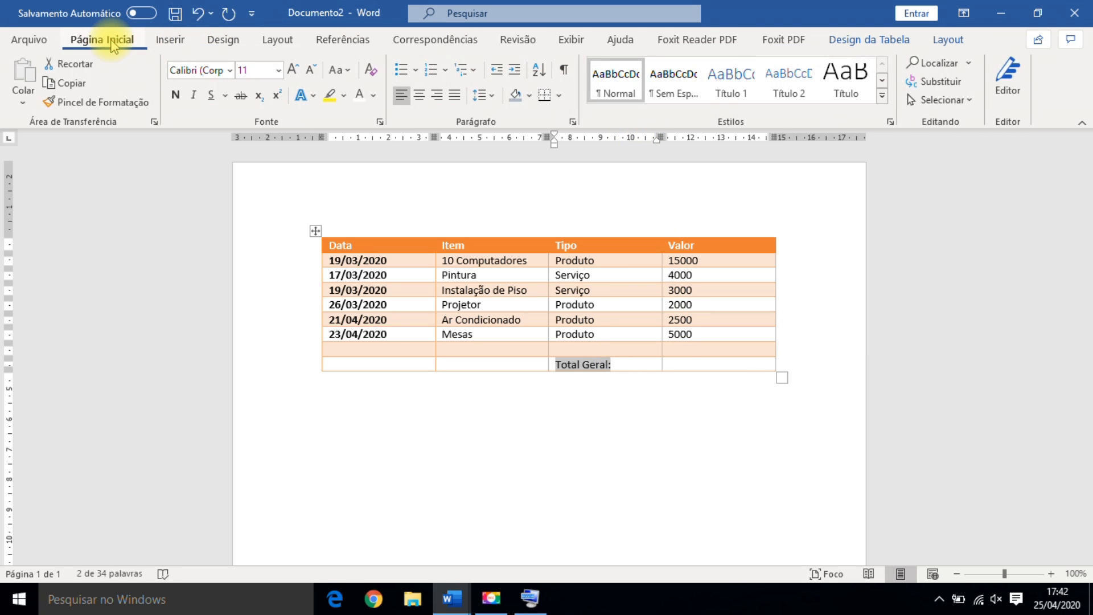
pyautogui.click(438, 96)
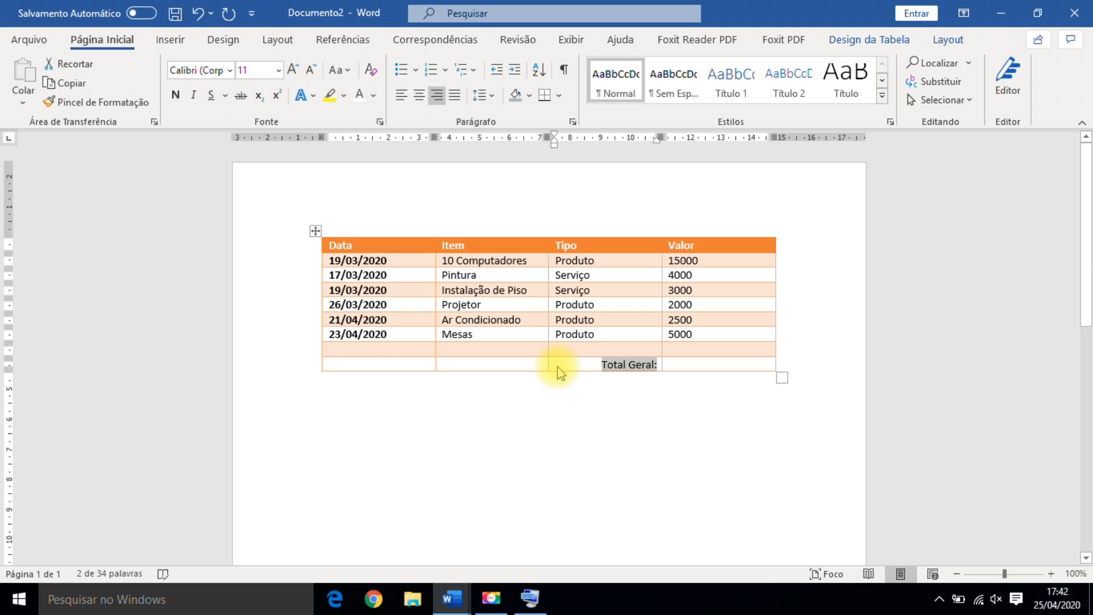
pyautogui.click(418, 102)
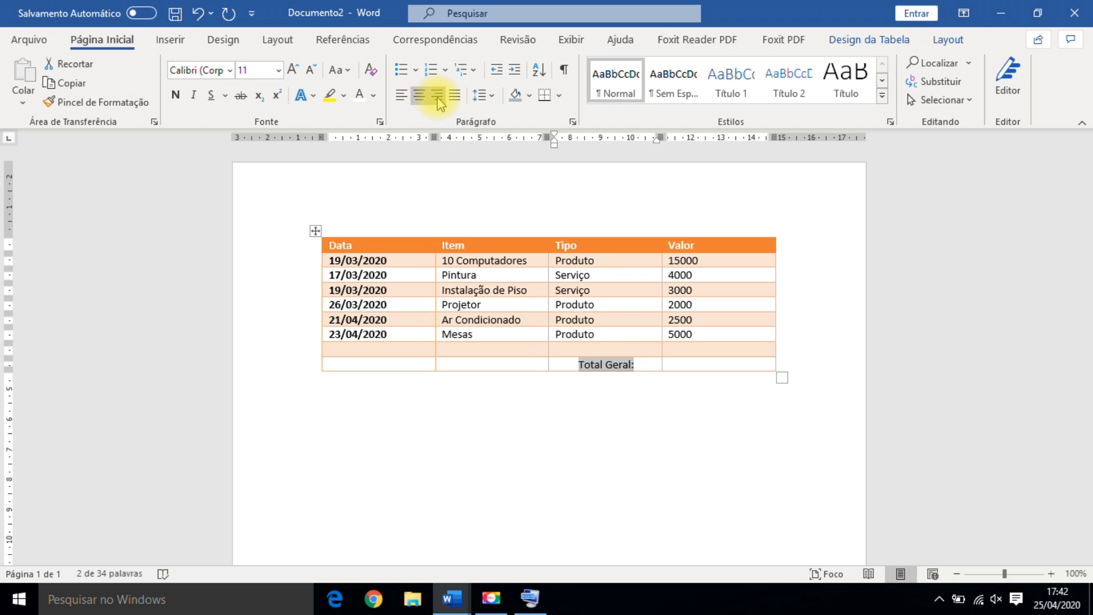
pyautogui.click(437, 102)
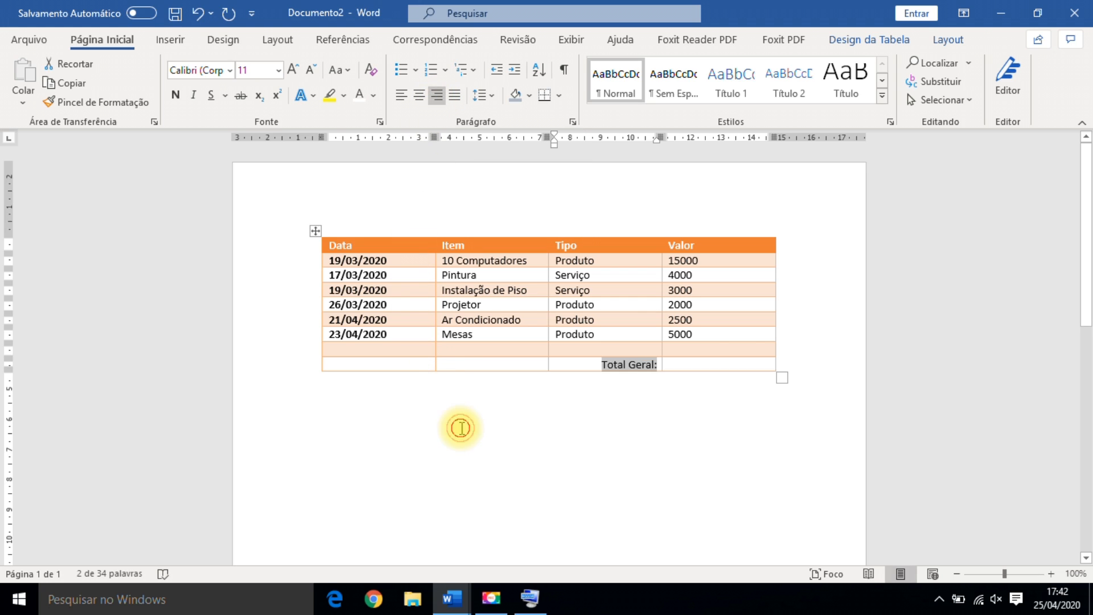
pyautogui.click(461, 428)
# Step: Center the Data, Item, Tipo and Valor headings across the table's header row
pyautogui.moveTo(323, 249); pyautogui.dragTo(689, 254)
pyautogui.click(419, 97)
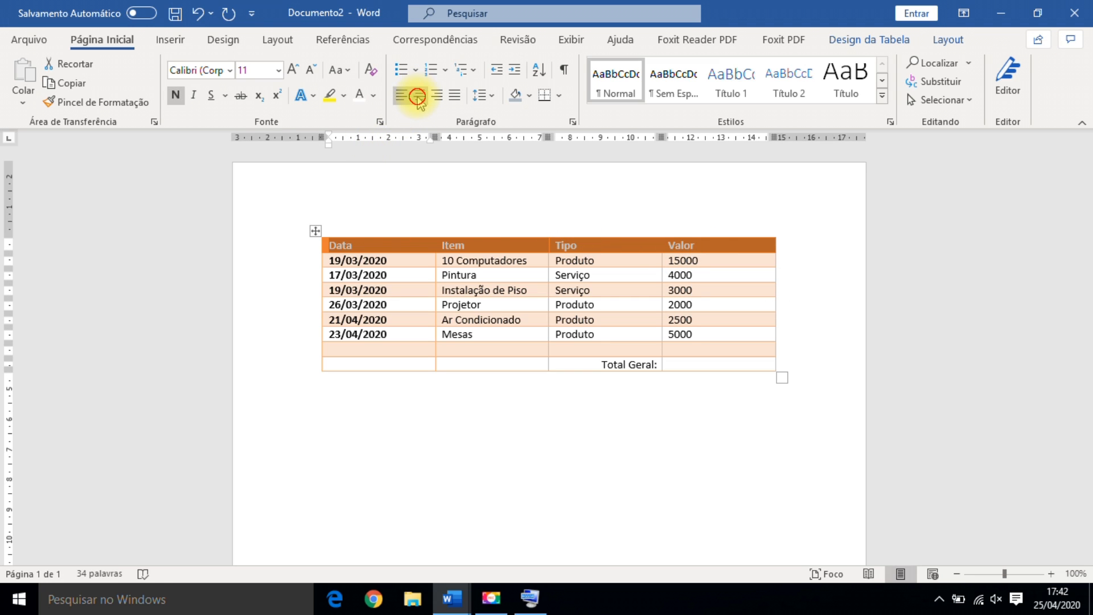
pyautogui.click(511, 482)
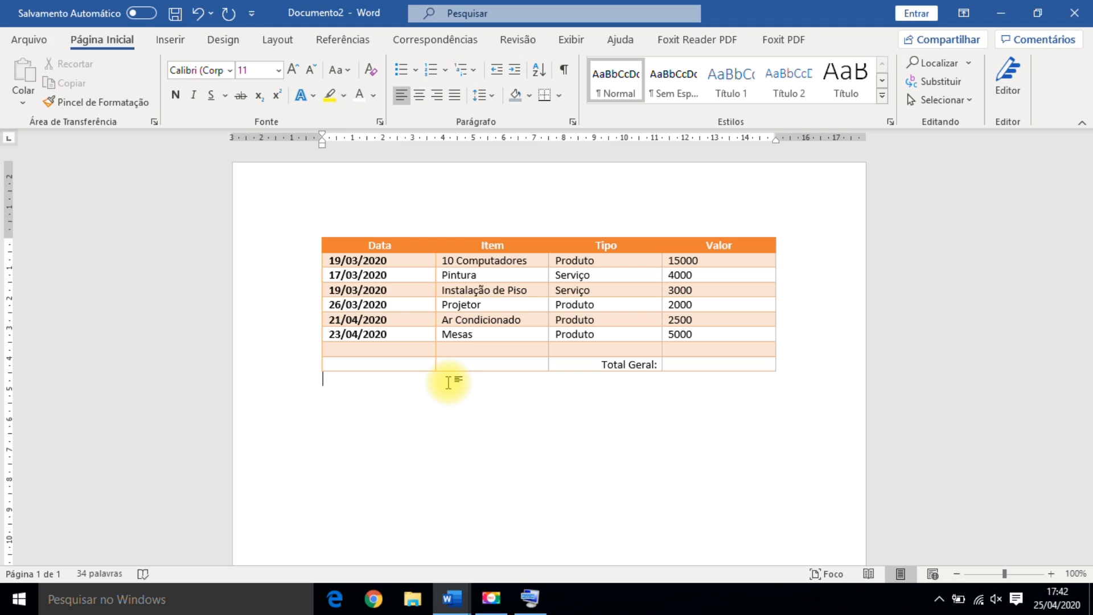
# Step: Insert an empty column to the right of the Item column and undo the insertion
pyautogui.click(506, 277)
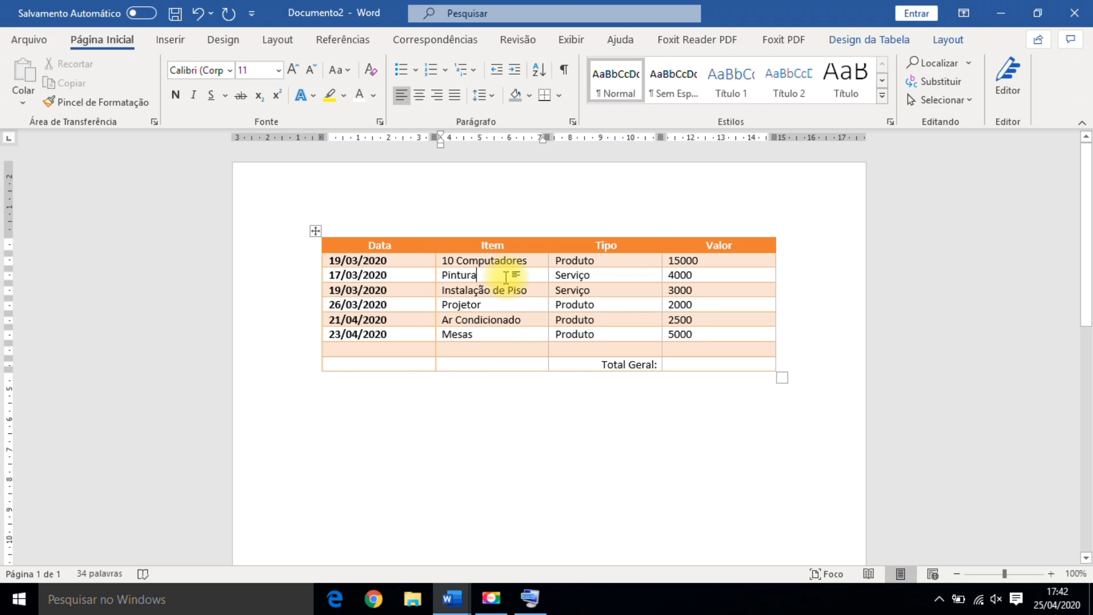
pyautogui.click(946, 40)
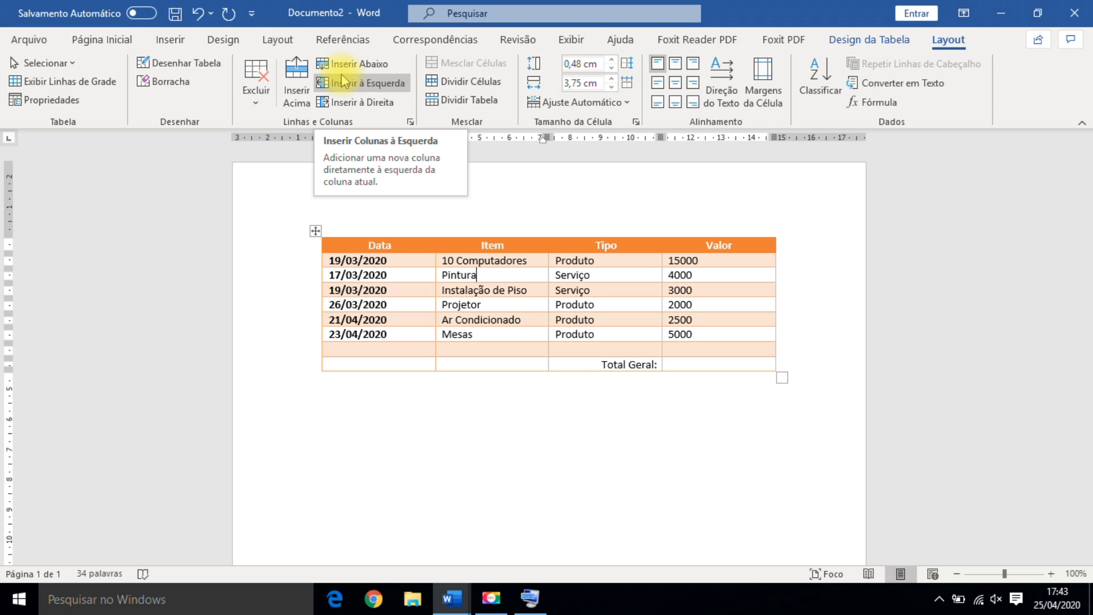
pyautogui.click(350, 102)
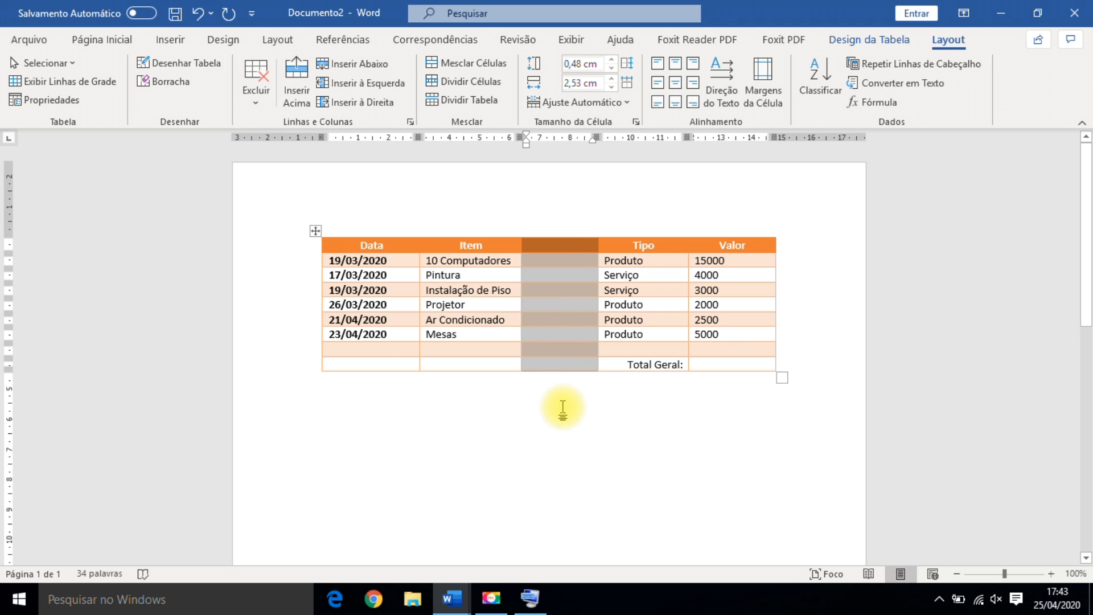
pyautogui.click(197, 12)
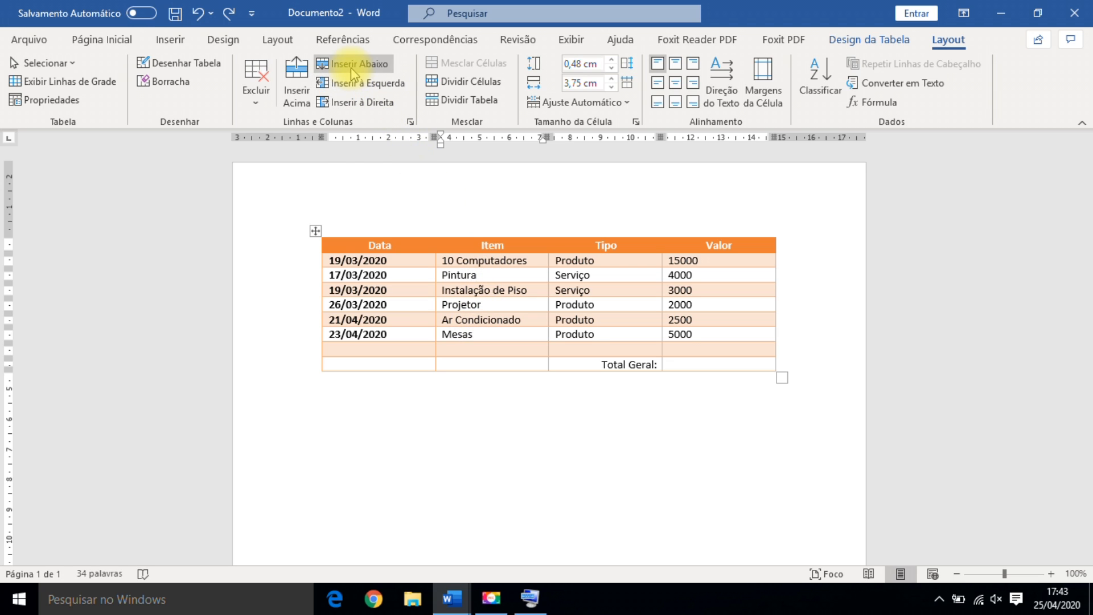
# Step: Insert an empty row above the Pintura row and delete that empty row again
pyautogui.click(298, 88)
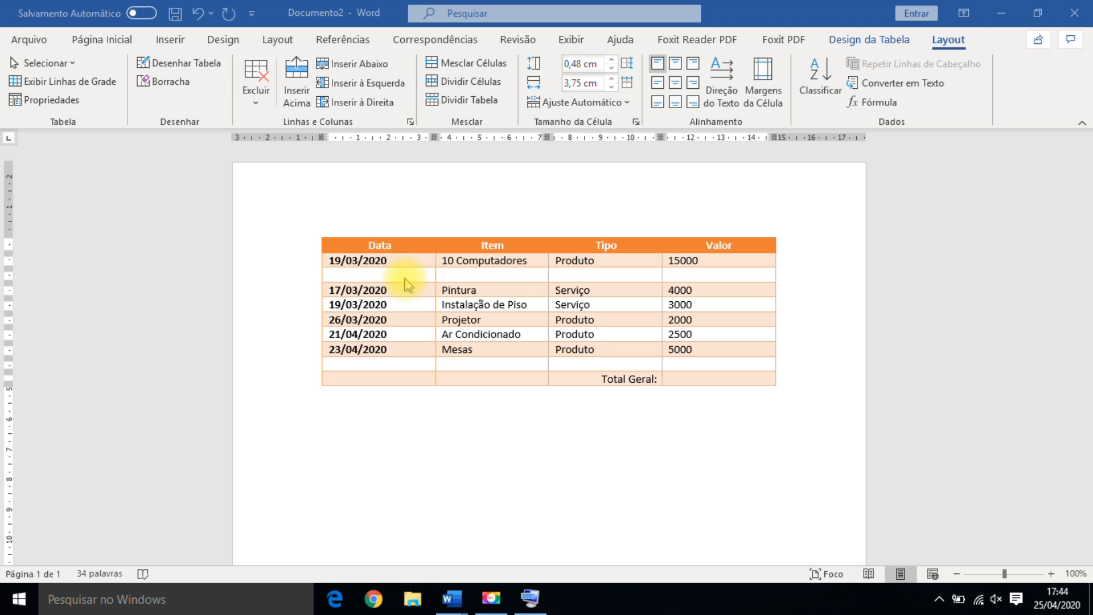
pyautogui.click(402, 274)
pyautogui.click(408, 274)
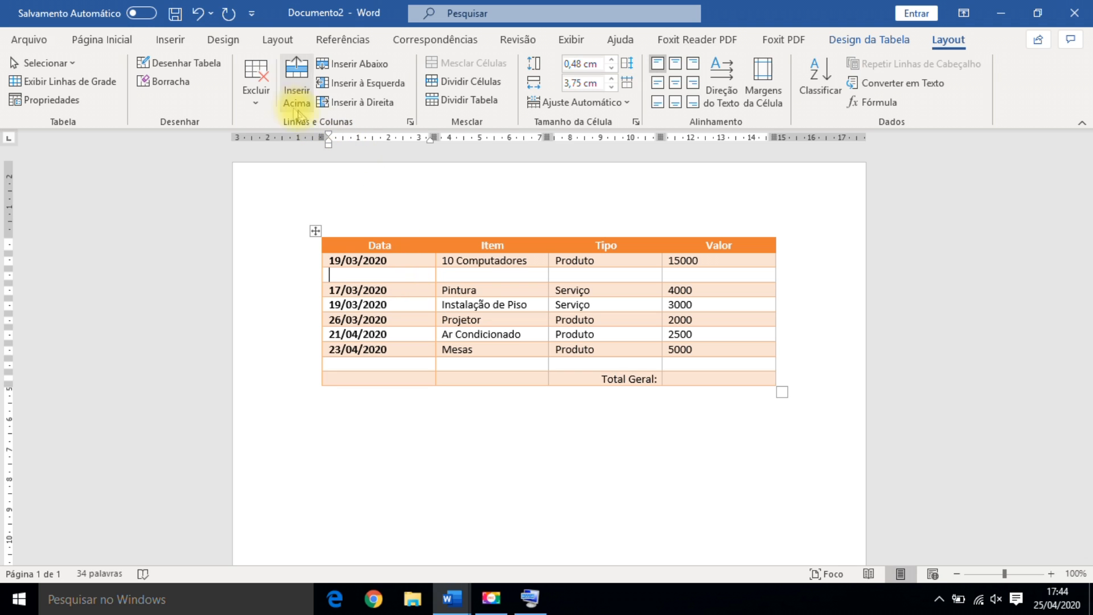
pyautogui.click(267, 102)
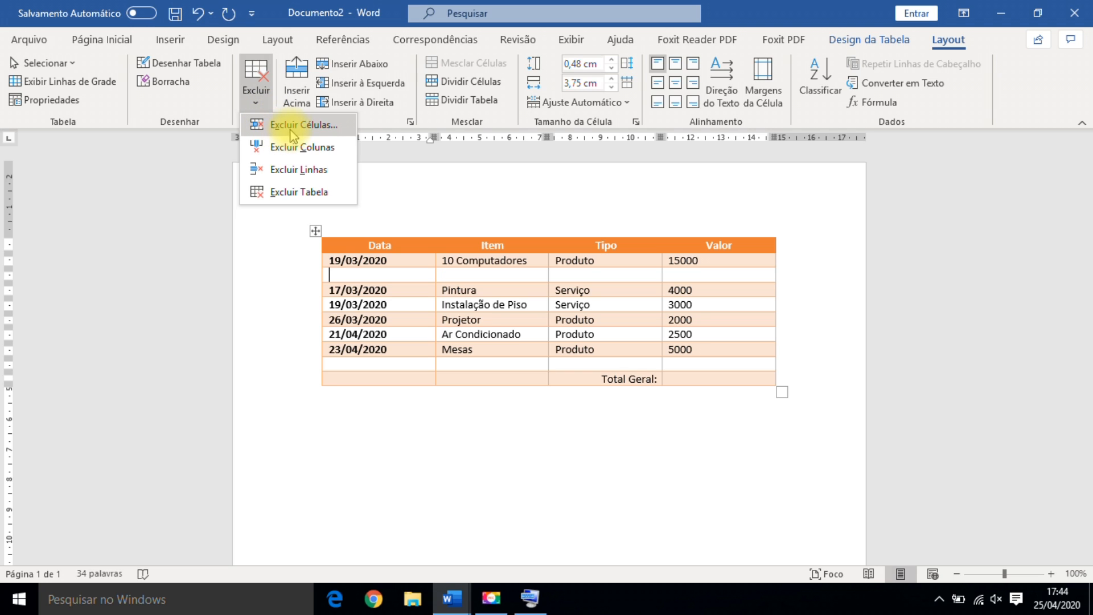
pyautogui.click(299, 170)
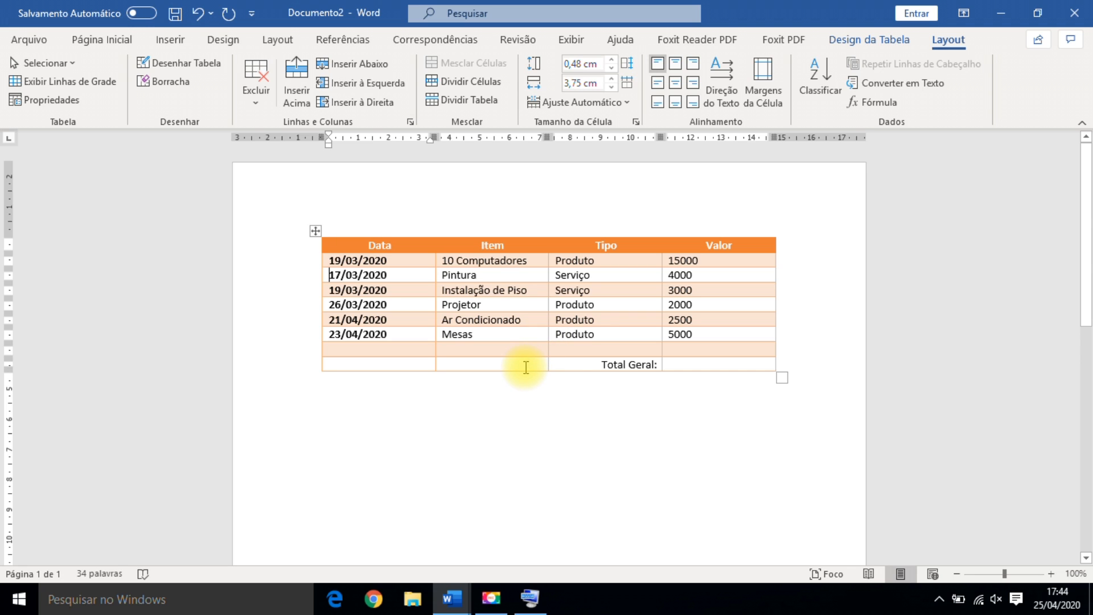
# Step: Delete the whole Item column and undo the deletion
pyautogui.click(531, 276)
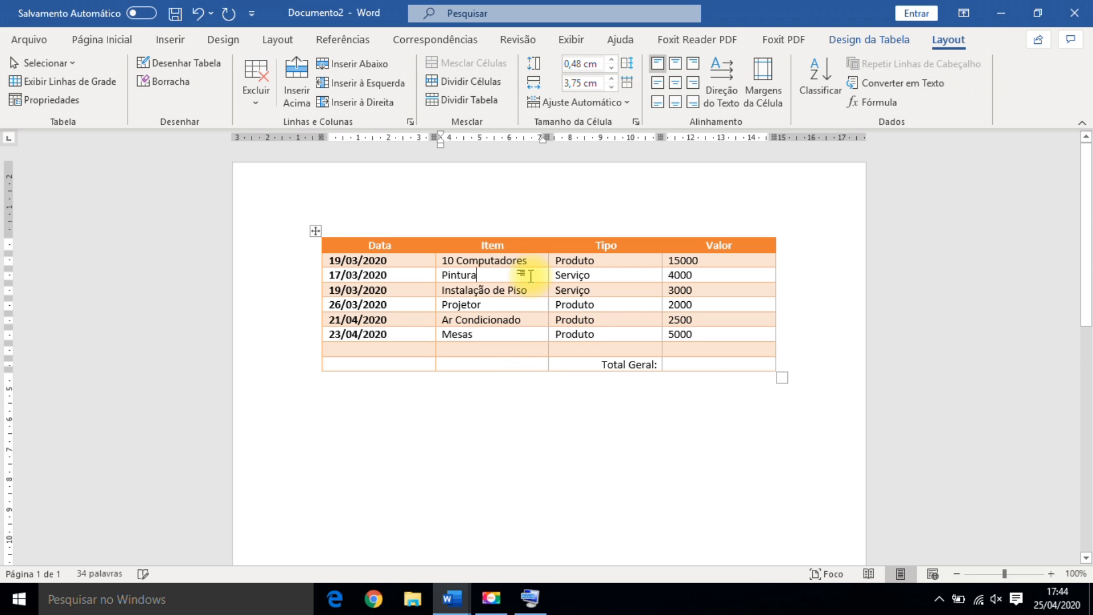
pyautogui.click(254, 102)
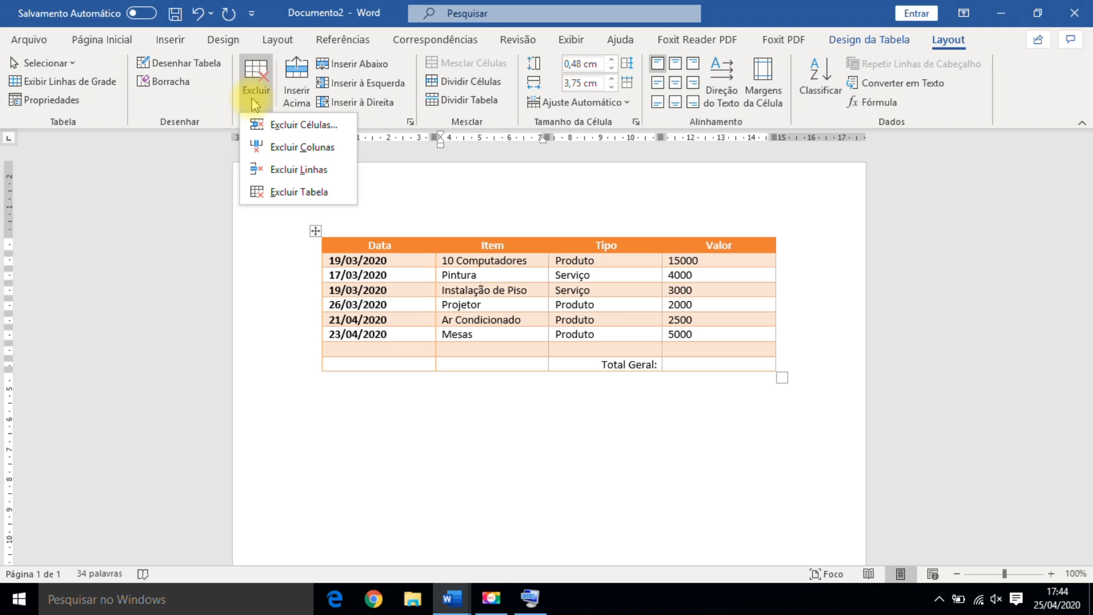
pyautogui.click(296, 147)
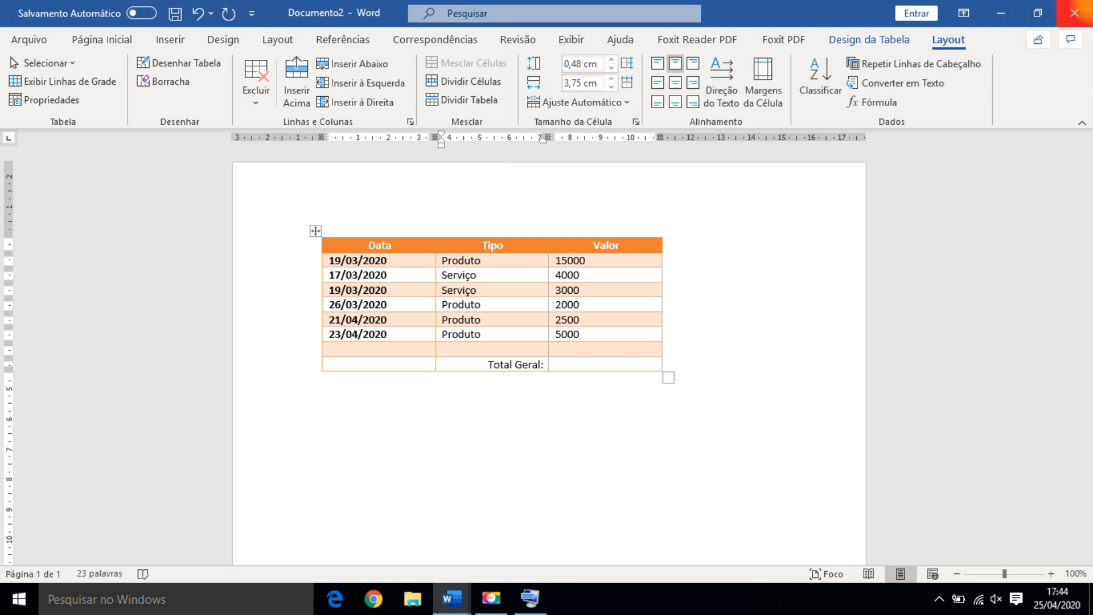
pyautogui.click(197, 13)
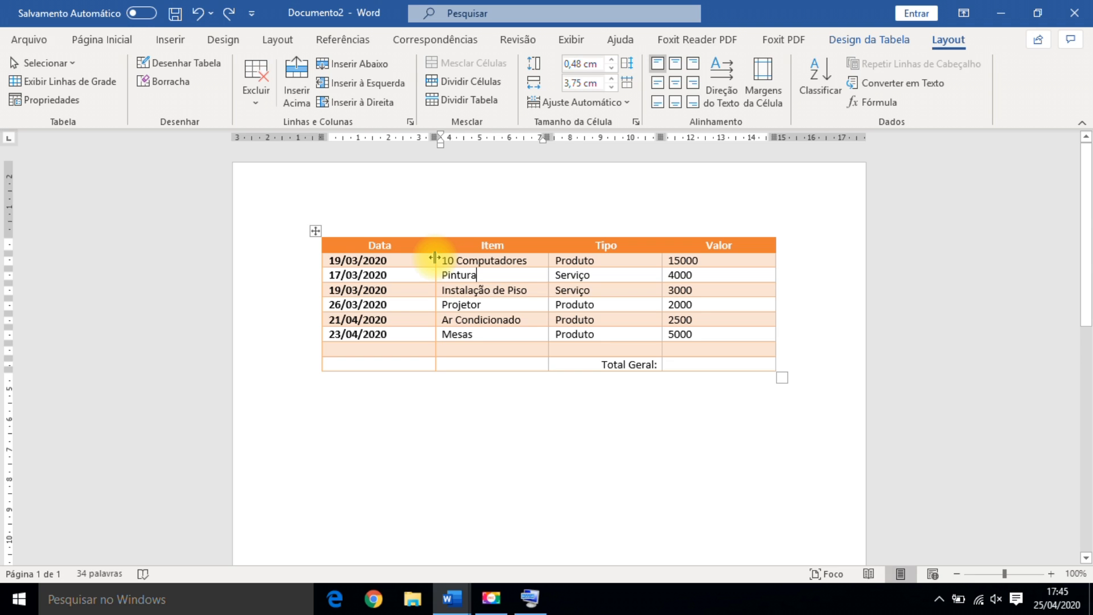
# Step: Narrow the Data column to about 3.49 cm by moving its border with the Item column
pyautogui.moveTo(434, 258)
pyautogui.mouseDown()
pyautogui.moveTo(404, 258)
pyautogui.moveTo(427, 262)
pyautogui.mouseUp()
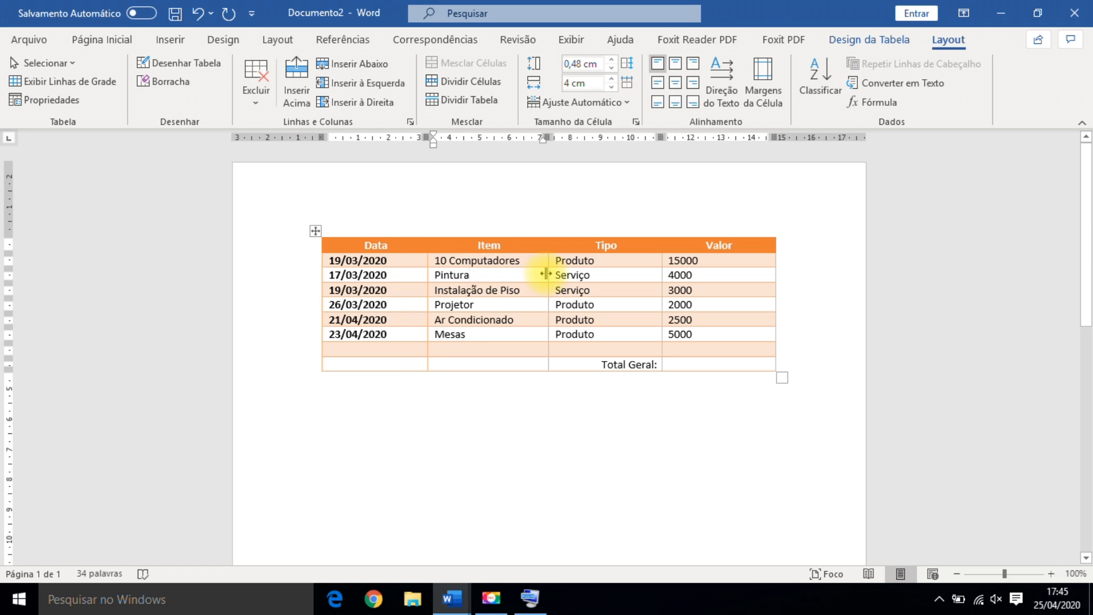
pyautogui.moveTo(547, 265)
pyautogui.mouseDown()
pyautogui.moveTo(537, 265)
pyautogui.moveTo(548, 264)
pyautogui.mouseUp()
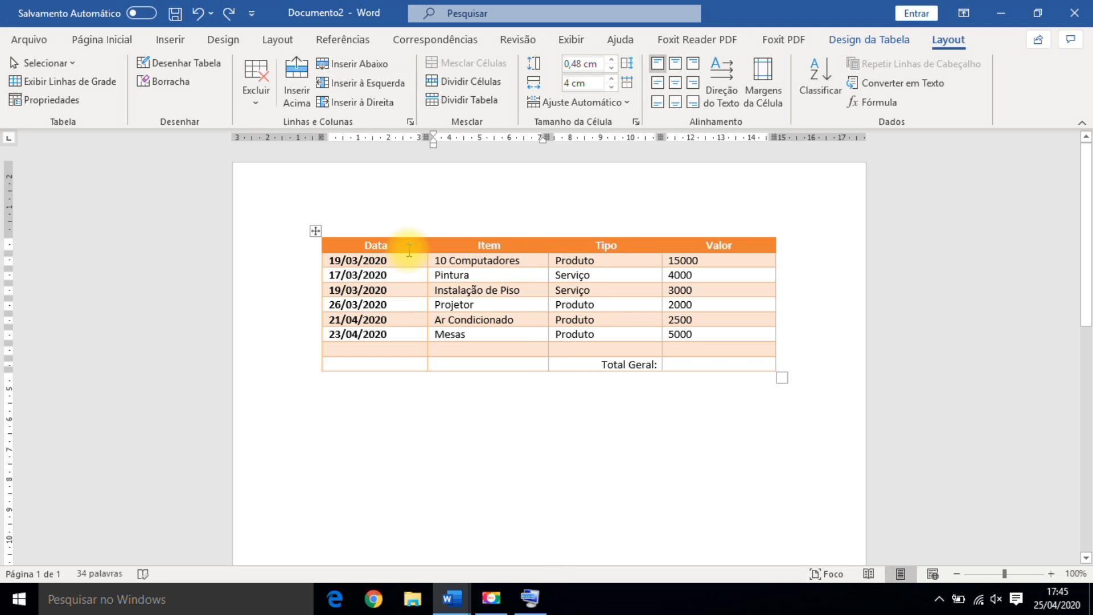
# Step: Make the header row several times taller and undo the height change
pyautogui.moveTo(404, 252); pyautogui.dragTo(410, 322)
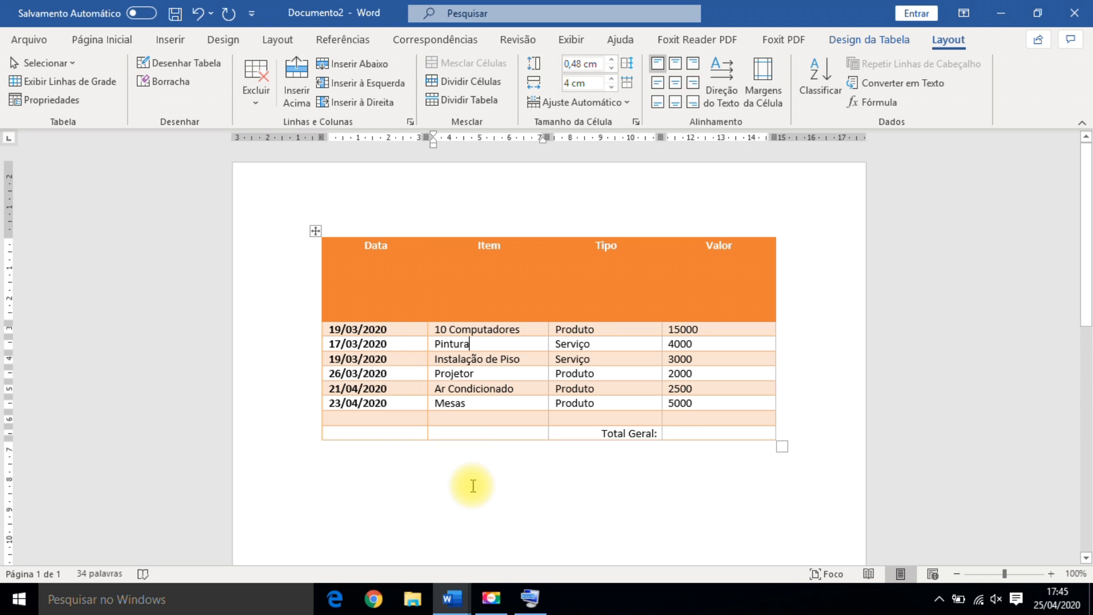
pyautogui.click(197, 12)
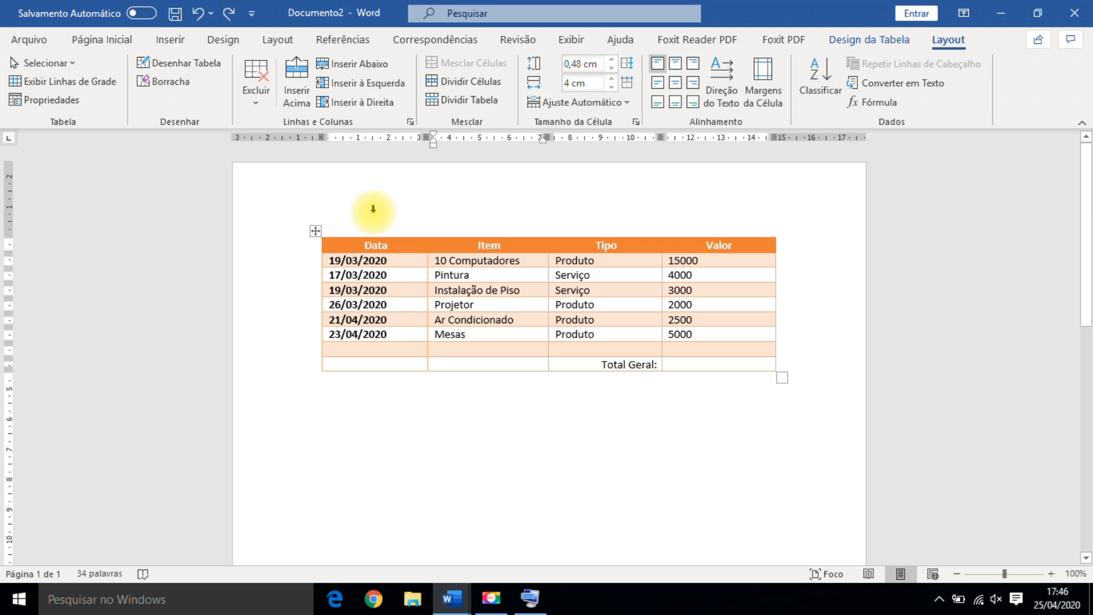
# Step: Insert a new row above the header row and enter the title "Tabela de Gastos" in its first cell
pyautogui.click(402, 246)
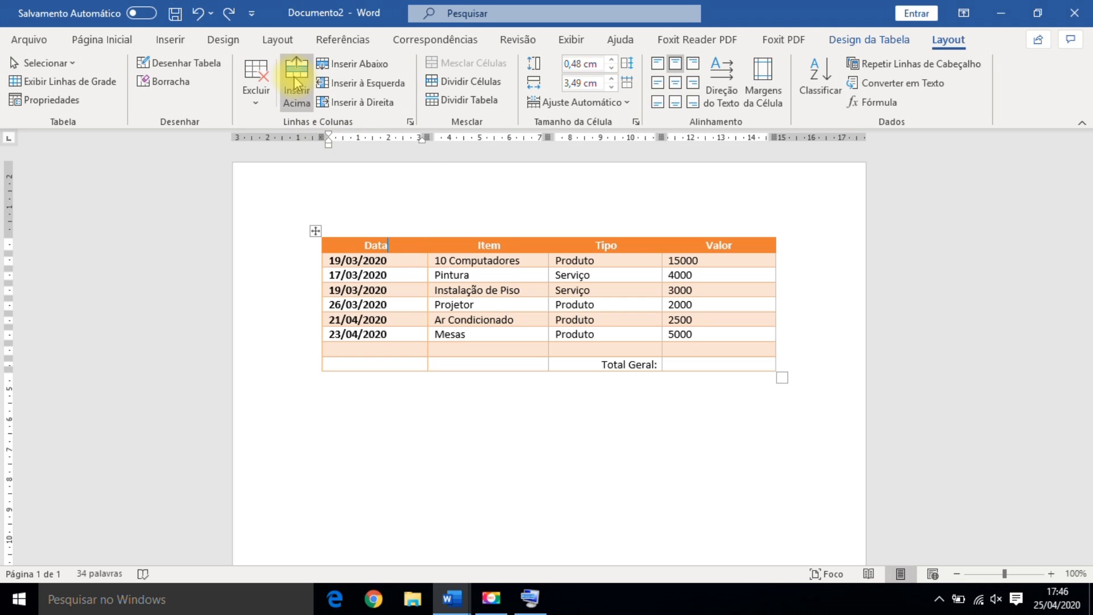
pyautogui.click(296, 81)
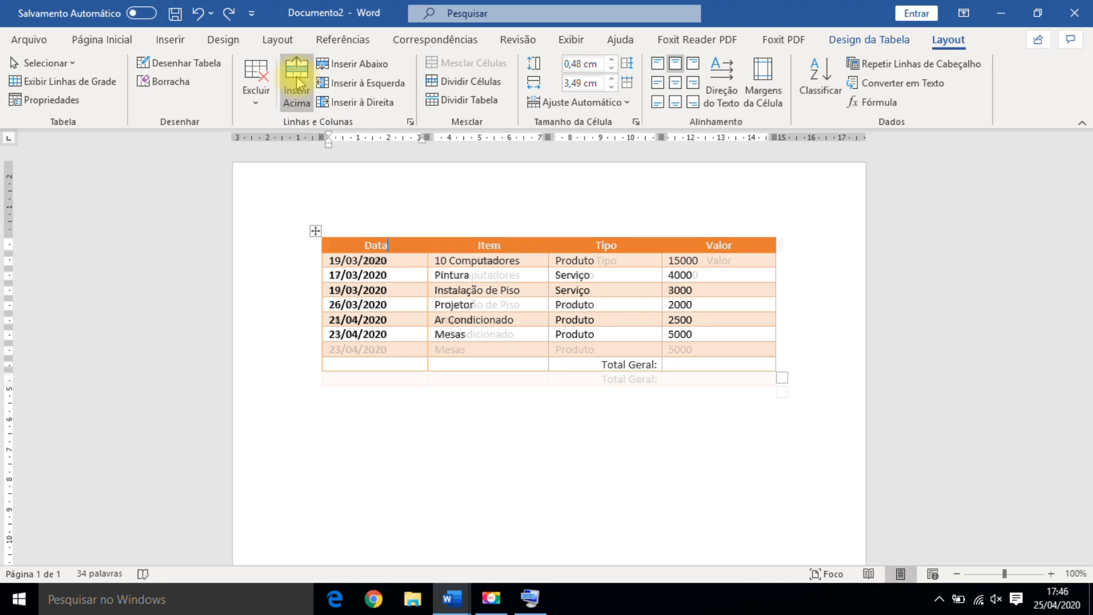
pyautogui.click(377, 245)
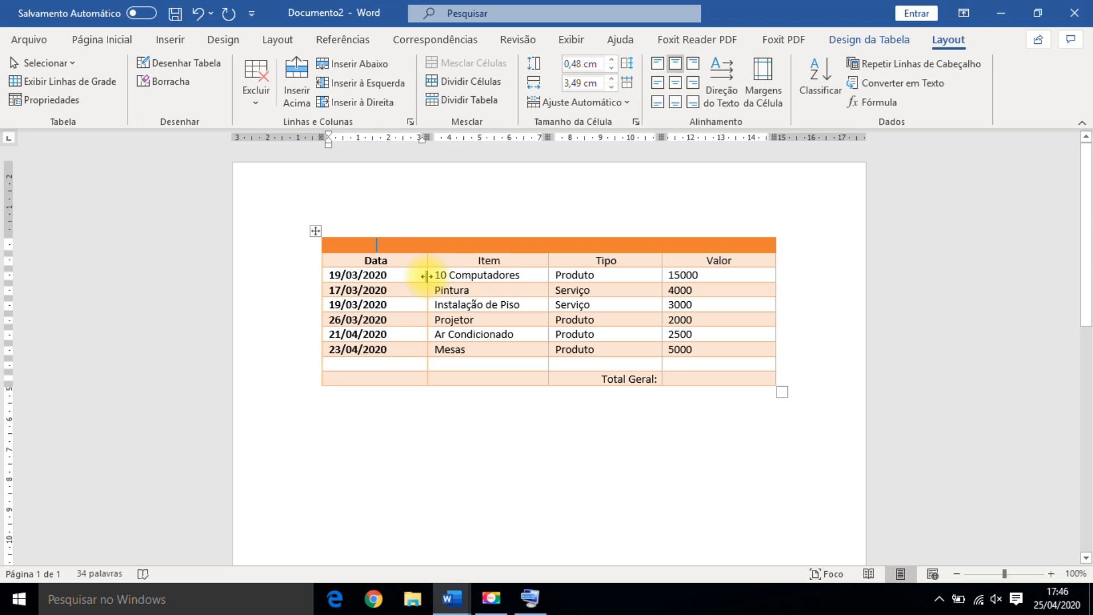
pyautogui.write('Tabel')
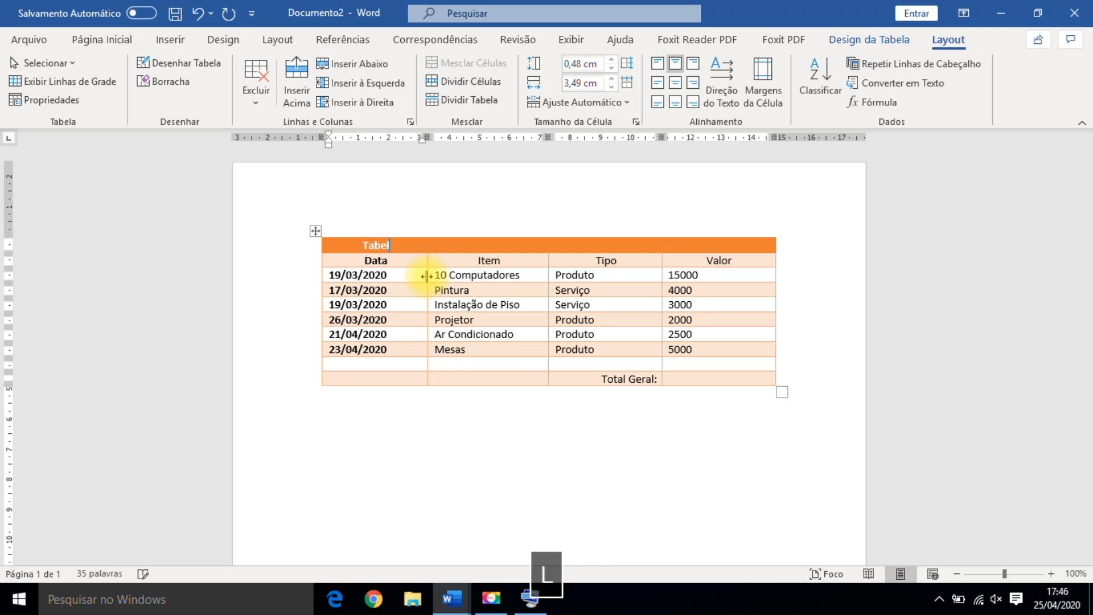
pyautogui.write('a de Gas')
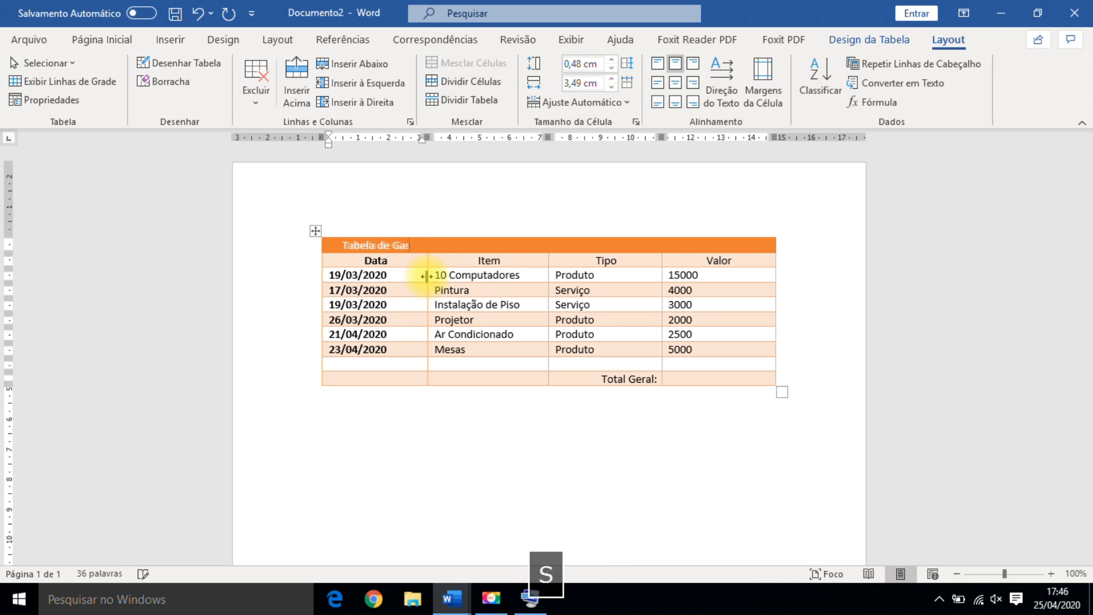
pyautogui.write('tos')
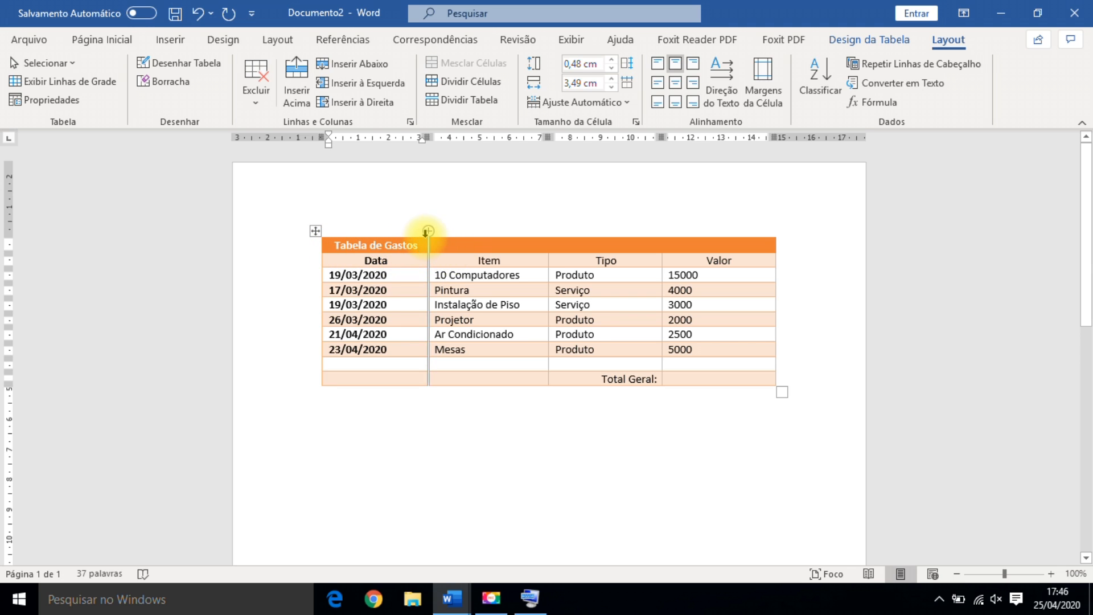
# Step: Merge all the cells of the "Tabela de Gastos" row into a single cell across the table
pyautogui.moveTo(427, 232)
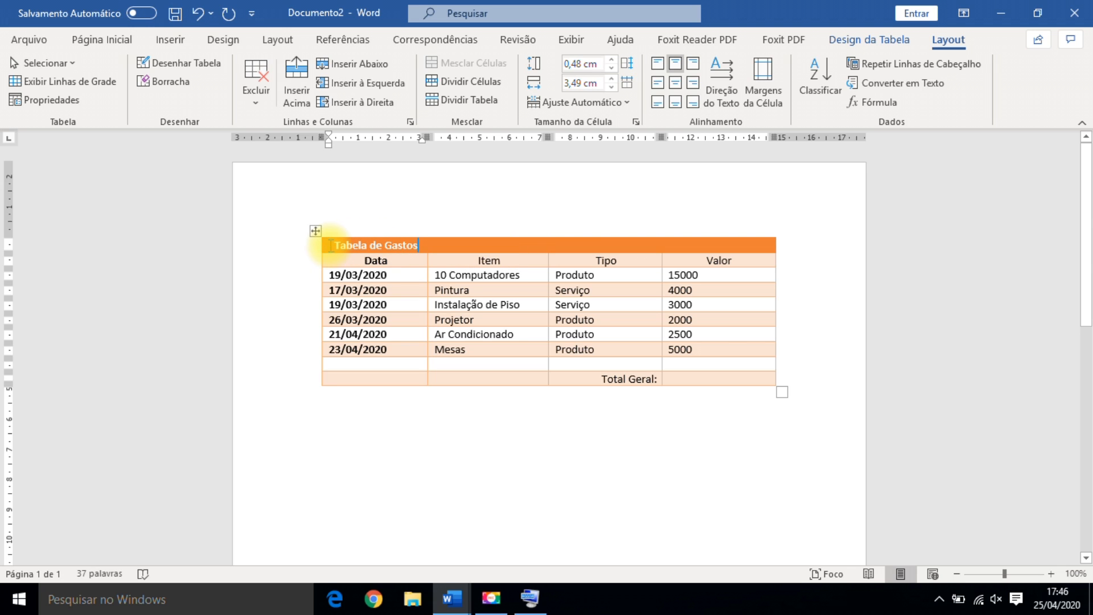
pyautogui.moveTo(324, 247); pyautogui.dragTo(723, 242)
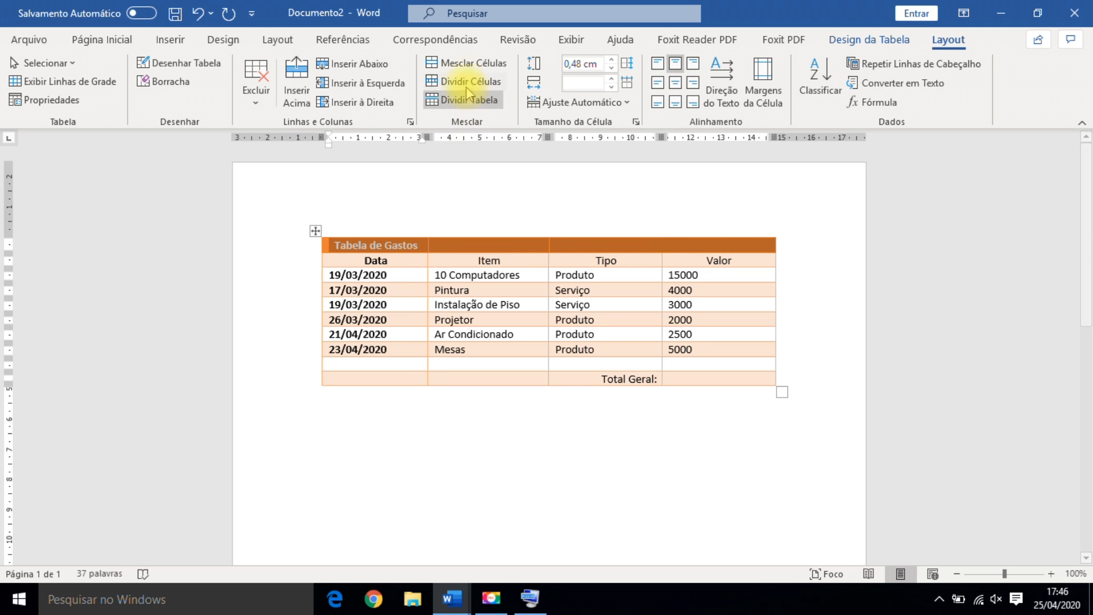
pyautogui.click(473, 64)
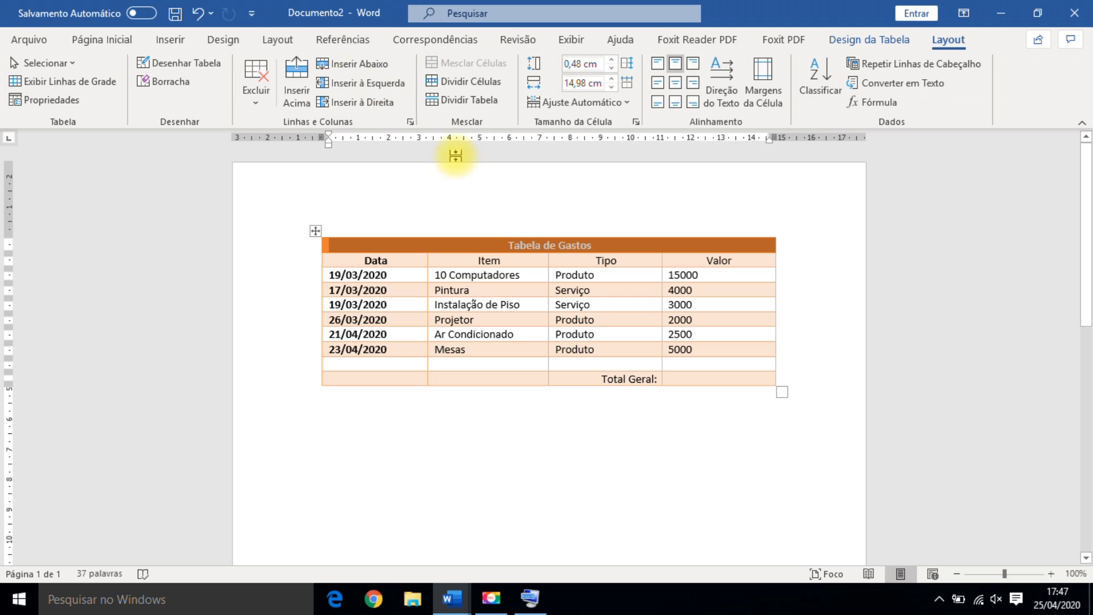
# Step: Increase the font size of the "Tabela de Gastos" title to 14
pyautogui.click(117, 41)
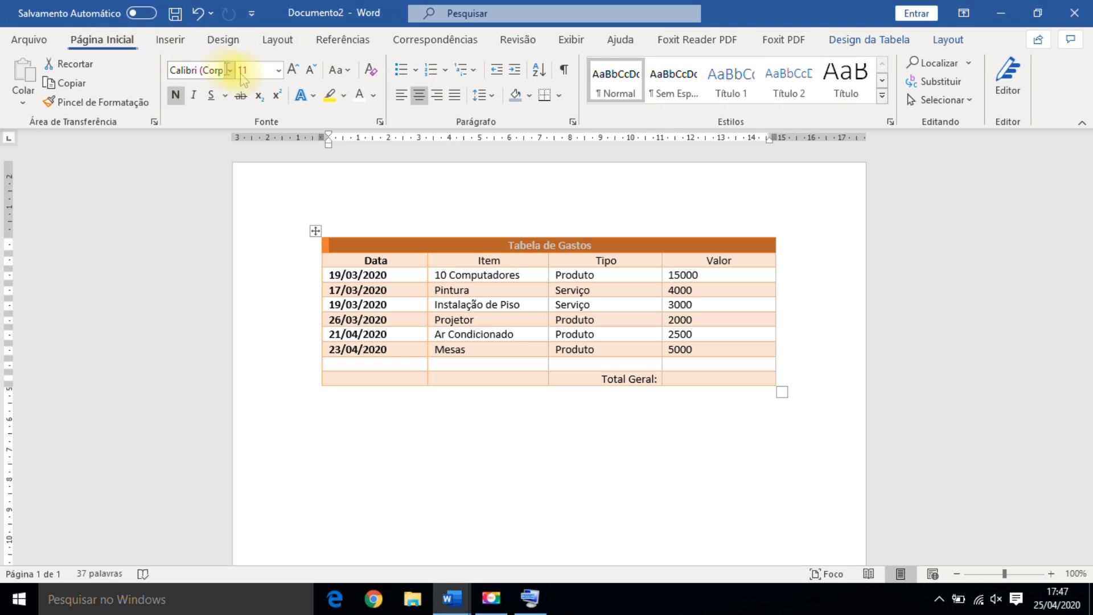
pyautogui.click(293, 73)
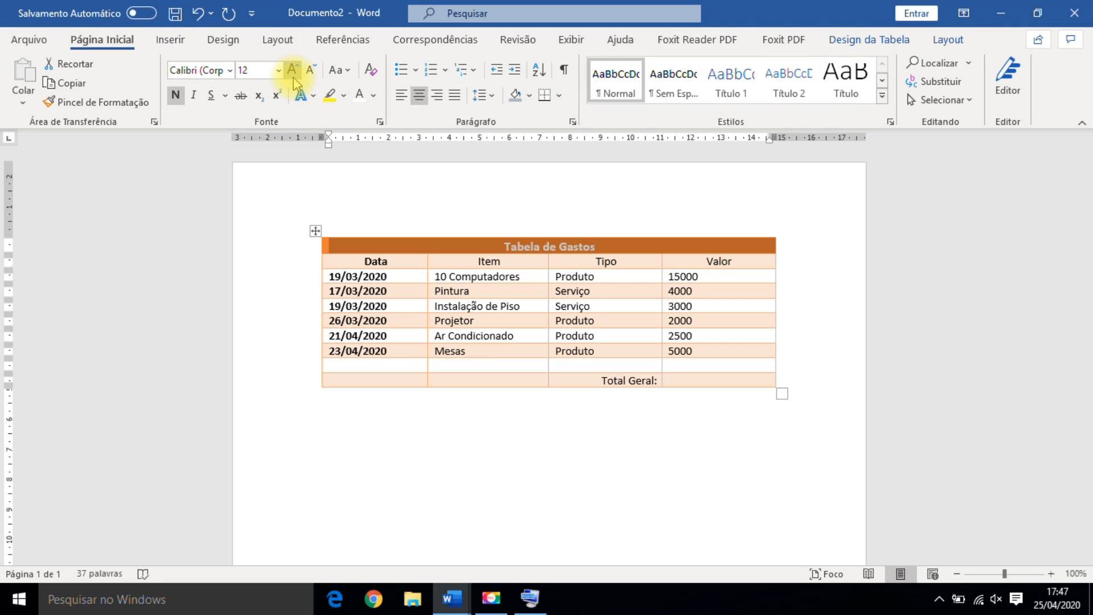
pyautogui.click(293, 73)
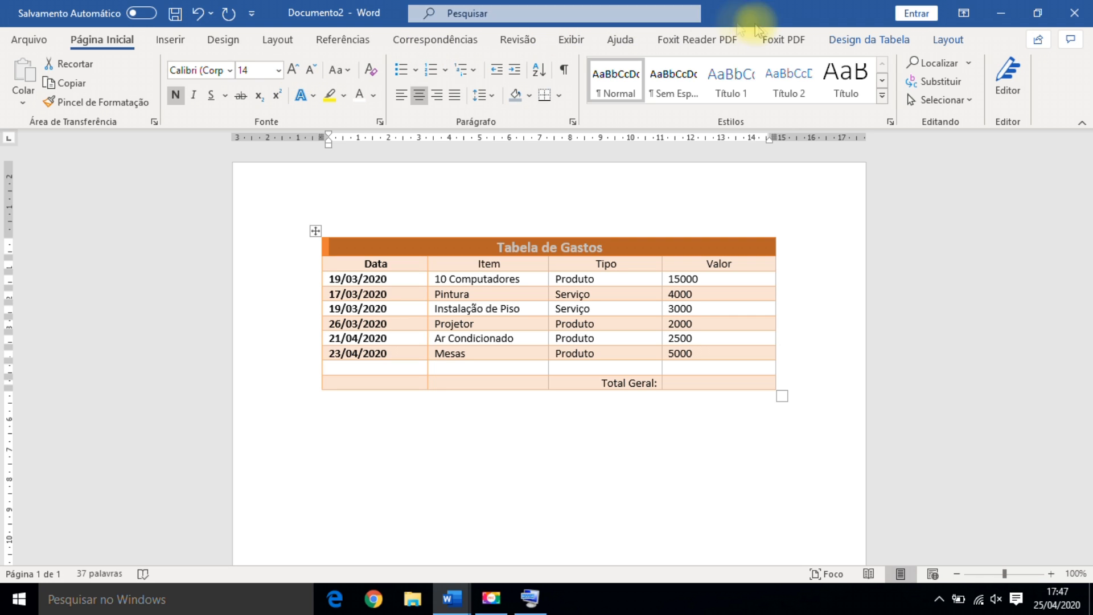
# Step: Apply the blue version of the current banded table style to the whole expense table
pyautogui.click(856, 41)
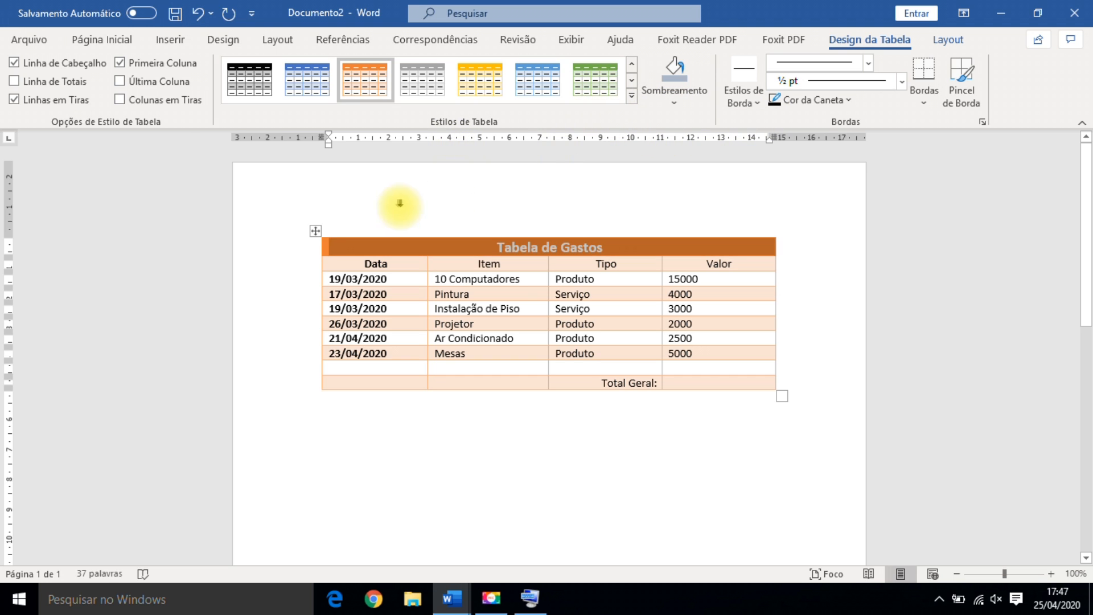
pyautogui.click(312, 234)
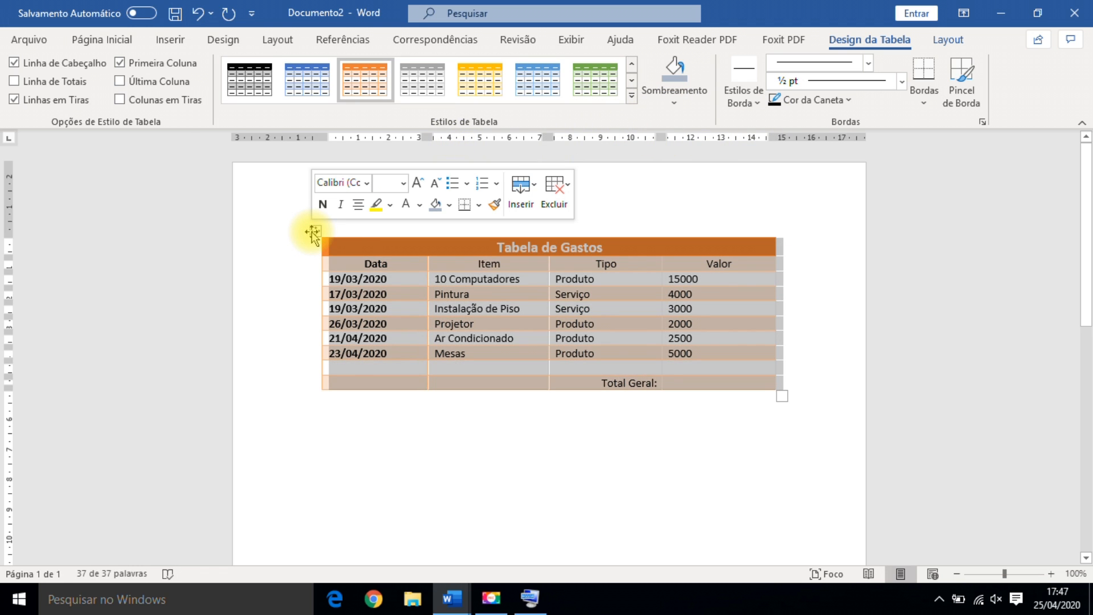
pyautogui.click(321, 97)
pyautogui.click(427, 199)
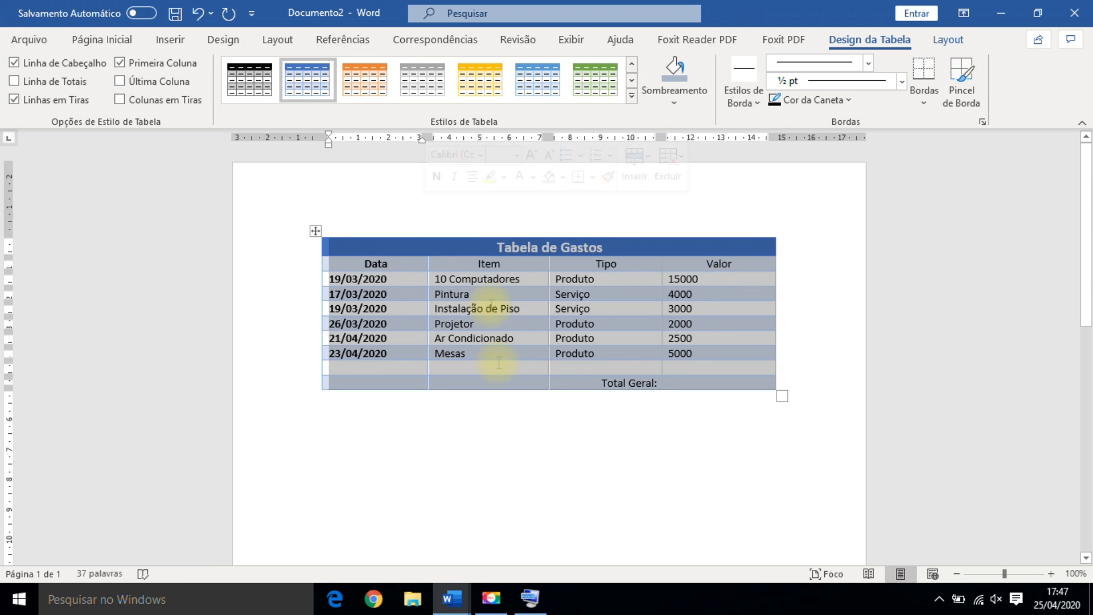
pyautogui.click(507, 442)
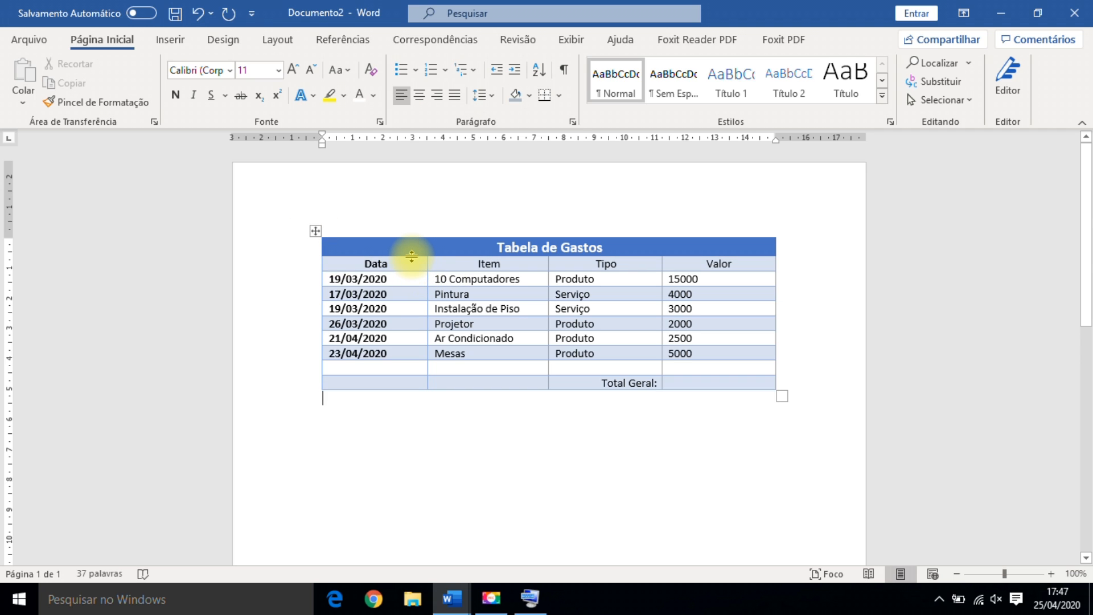
# Step: Increase the height of the "Tabela de Gastos" row to about 1 cm and select its title text
pyautogui.moveTo(411, 256); pyautogui.dragTo(411, 268)
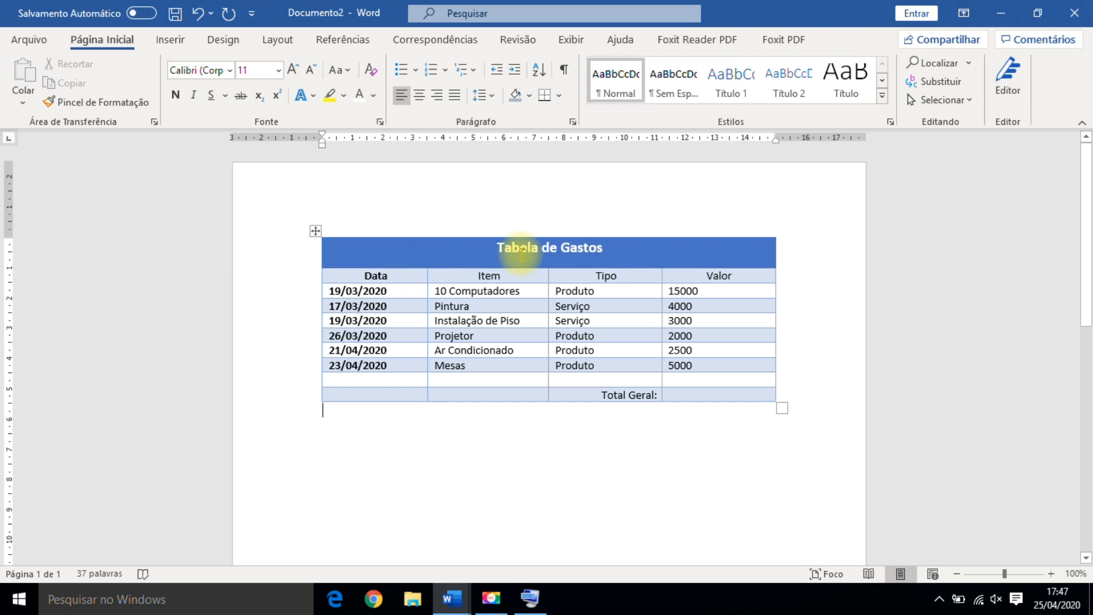
pyautogui.moveTo(488, 251); pyautogui.dragTo(620, 250)
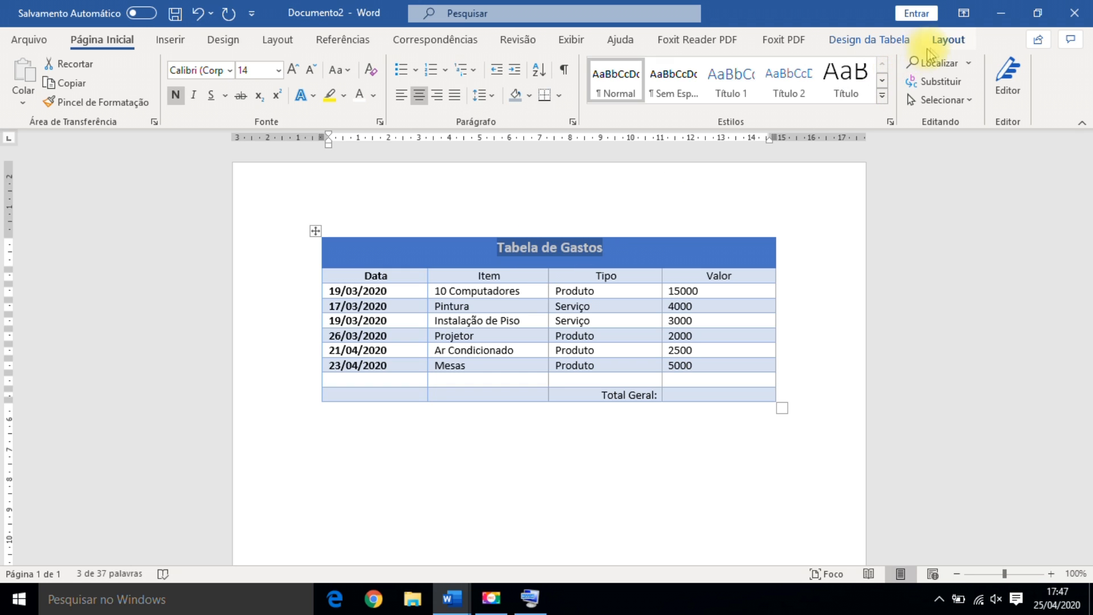
pyautogui.click(947, 41)
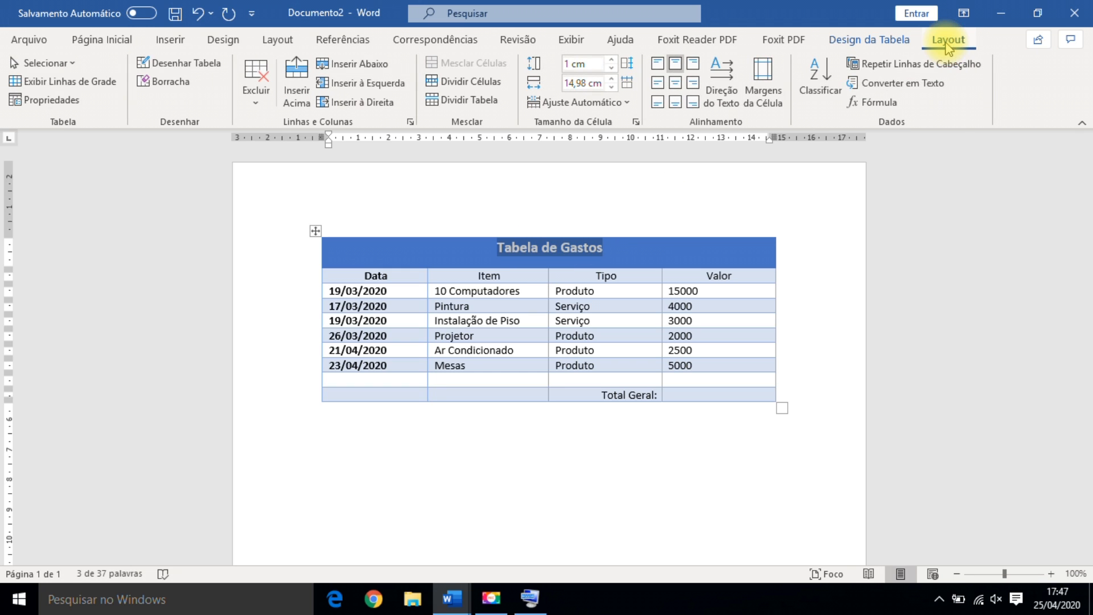
# Step: Try the top, middle and bottom cell alignments in turn on the "Tabela de Gastos" title
pyautogui.click(658, 65)
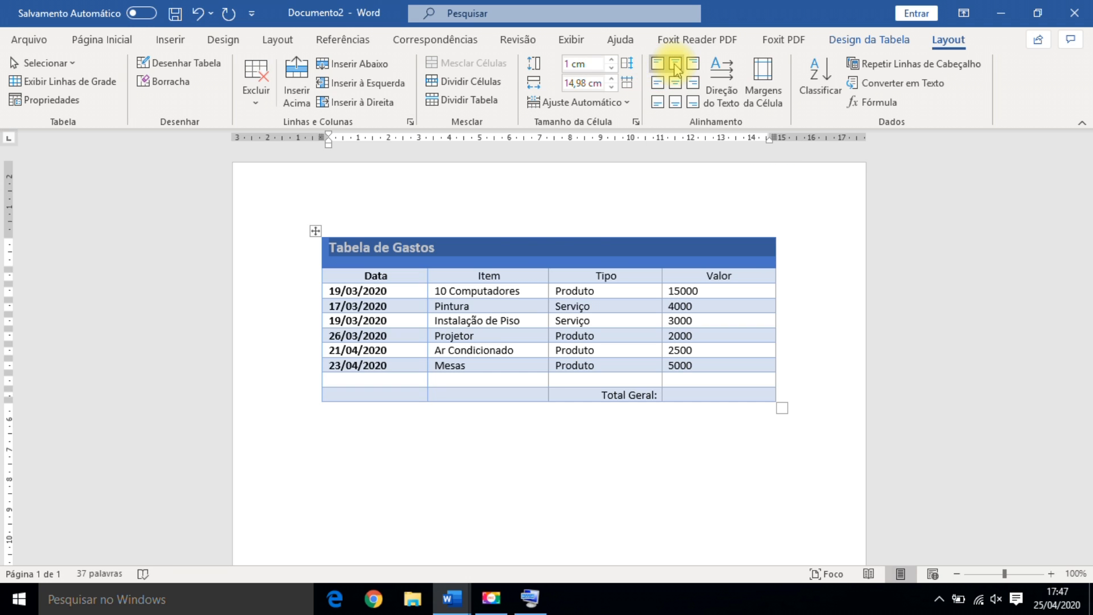
pyautogui.click(676, 66)
pyautogui.click(691, 64)
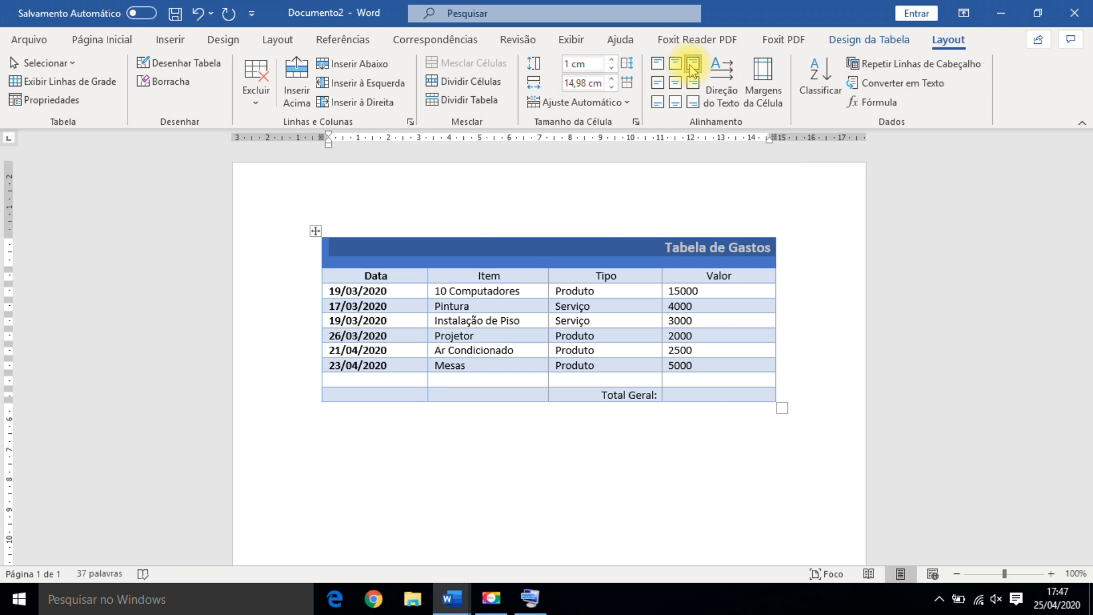
pyautogui.click(675, 66)
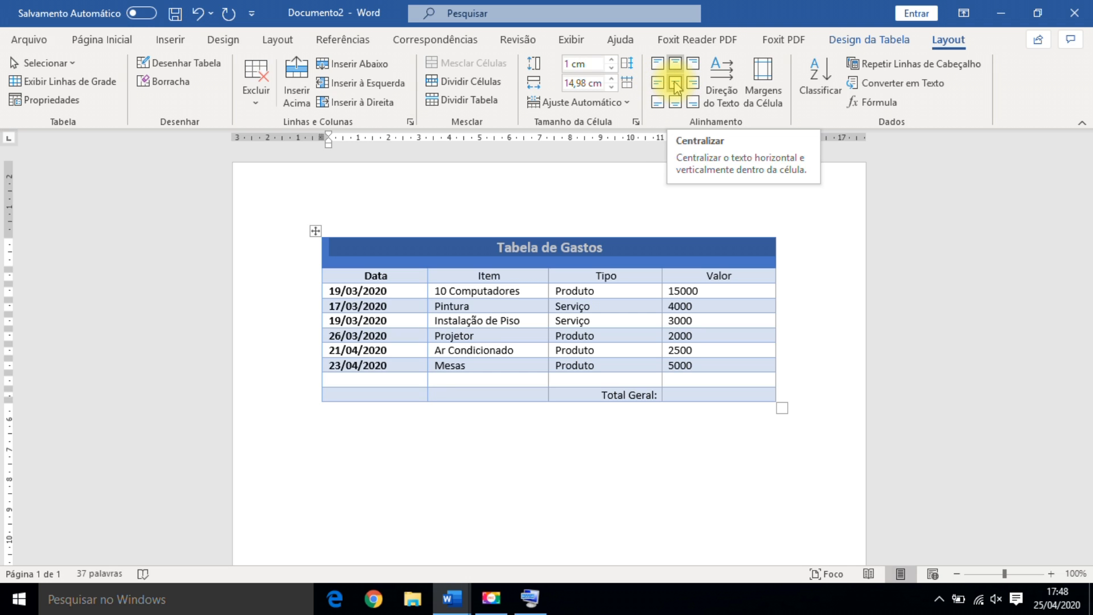
pyautogui.click(676, 85)
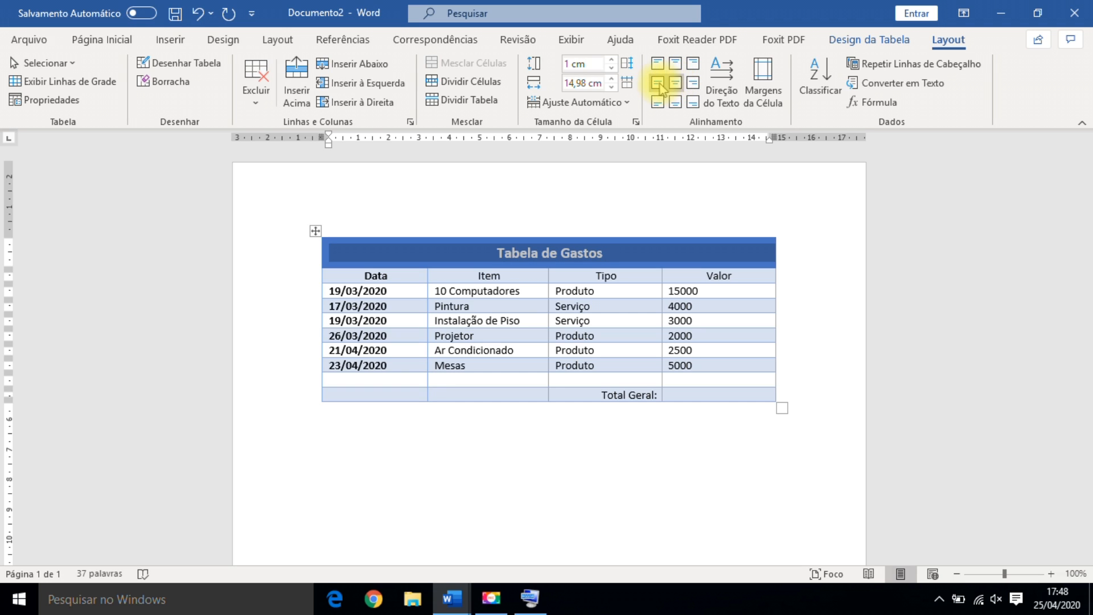
pyautogui.click(659, 86)
pyautogui.click(692, 85)
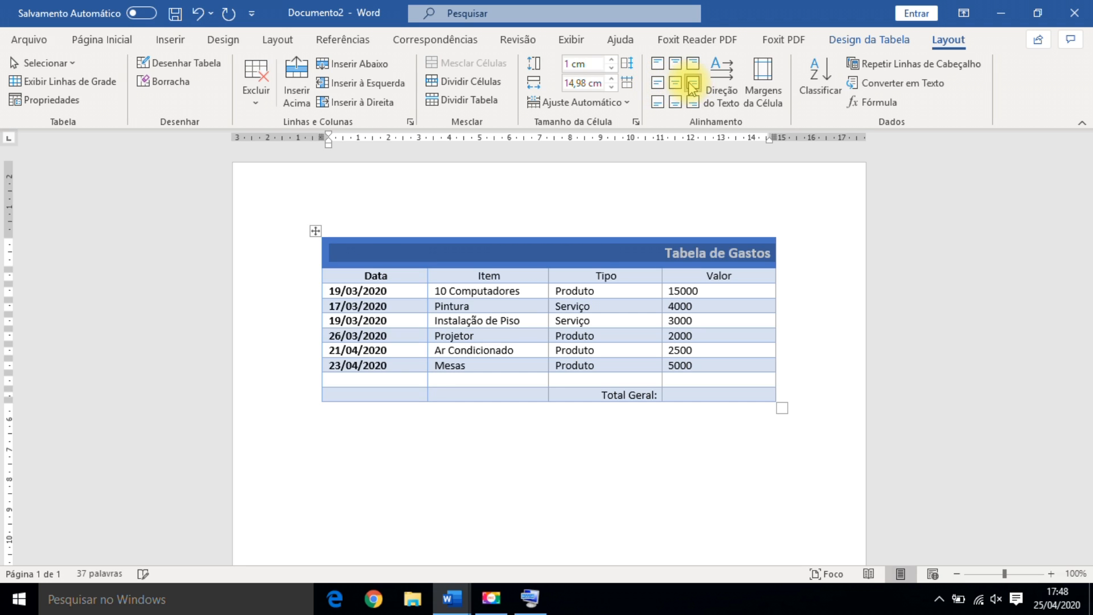
pyautogui.click(659, 105)
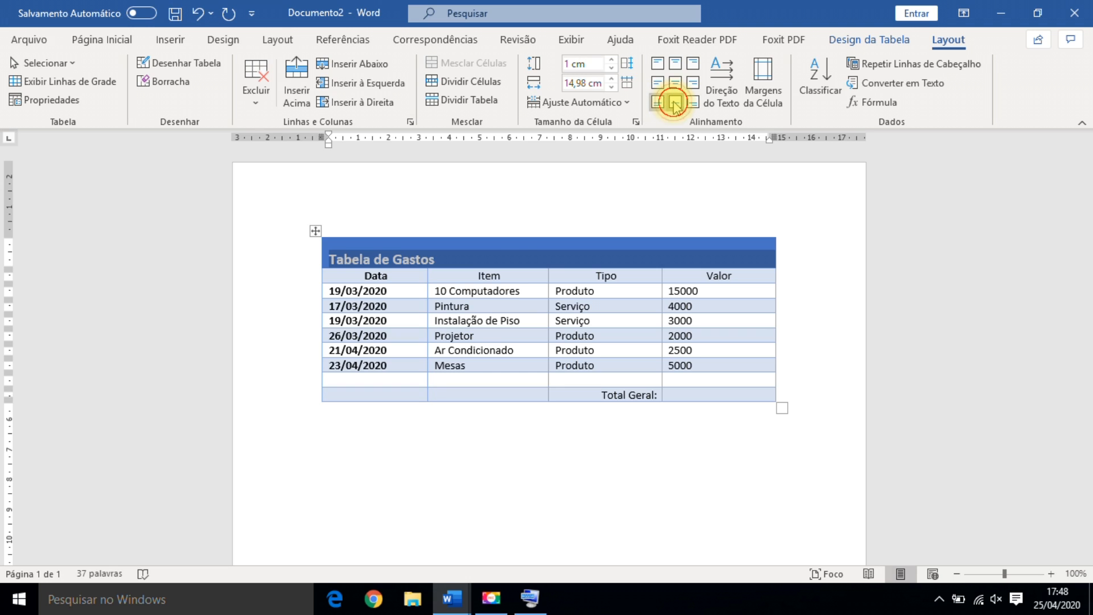
pyautogui.click(675, 104)
pyautogui.click(693, 104)
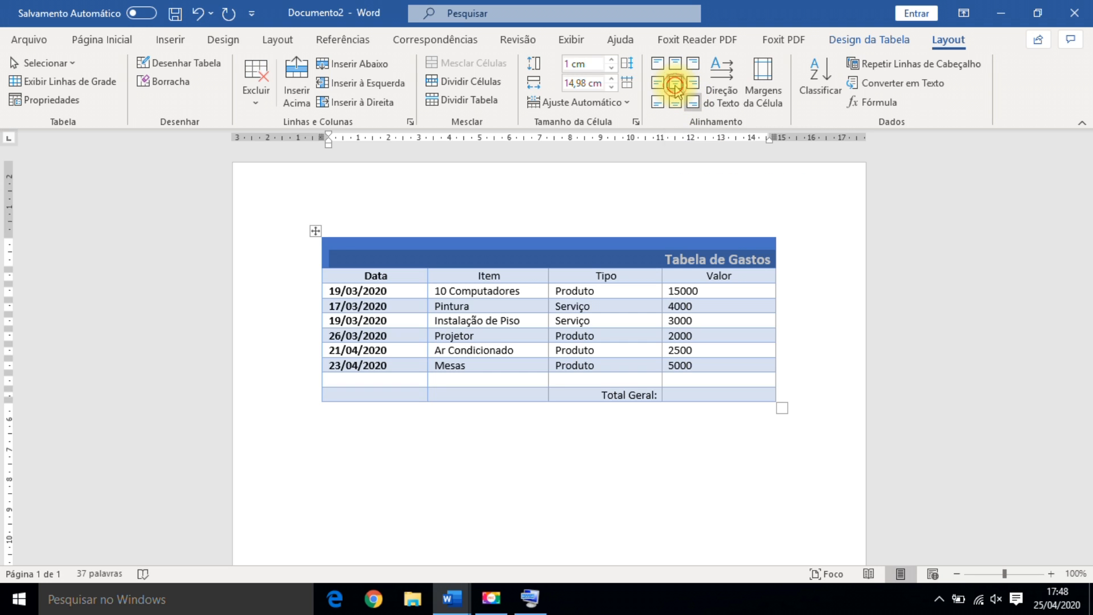
# Step: Centre the "Tabela de Gastos" title both horizontally and vertically within its cell
pyautogui.click(675, 84)
pyautogui.click(744, 466)
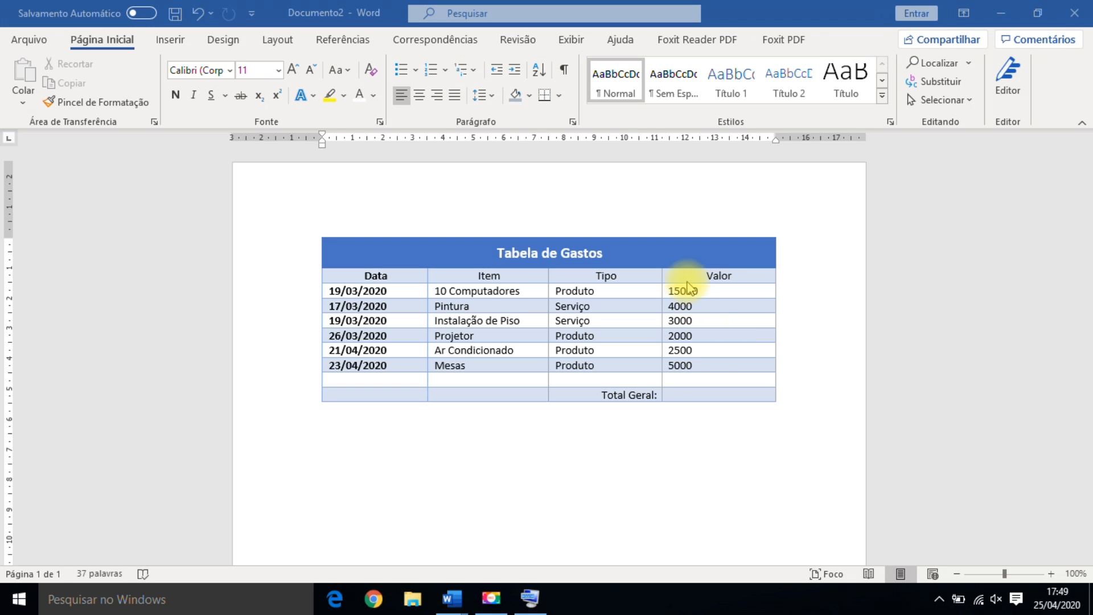
# Step: Insert the formula =SUM(ABOVE) in the cell beside "Total Geral:" with the number format R$ #.##0,00;(R$ #.##0,00)
pyautogui.click(682, 394)
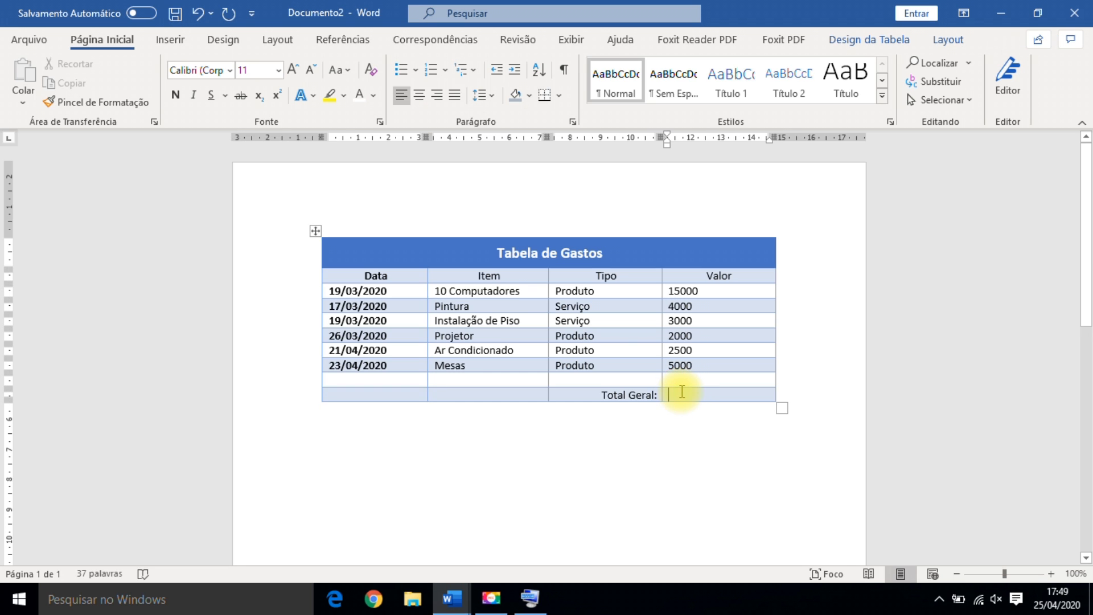
pyautogui.click(946, 41)
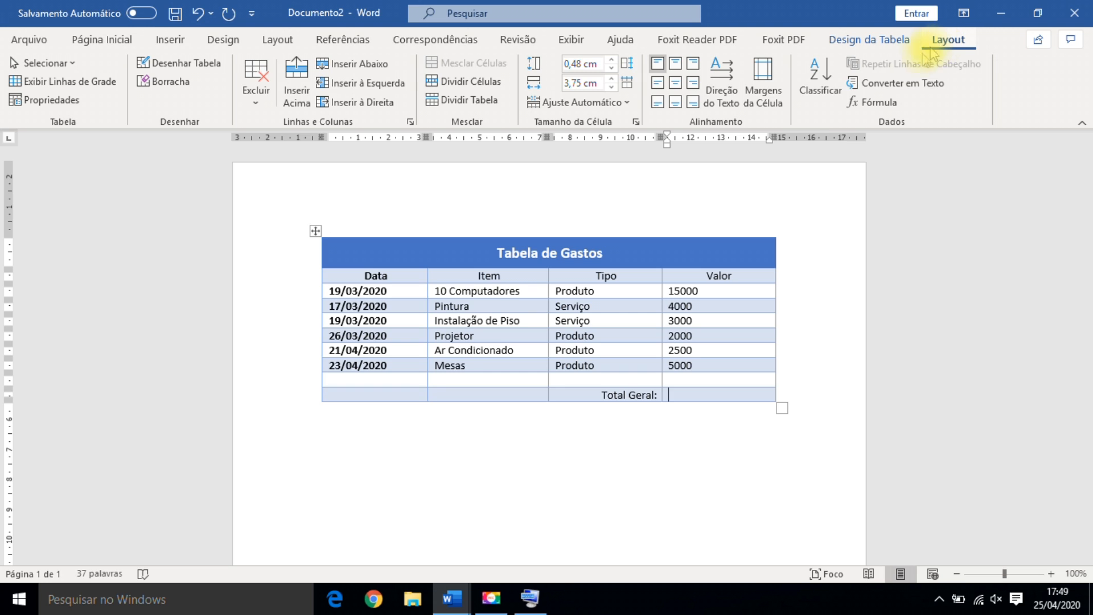
pyautogui.click(876, 104)
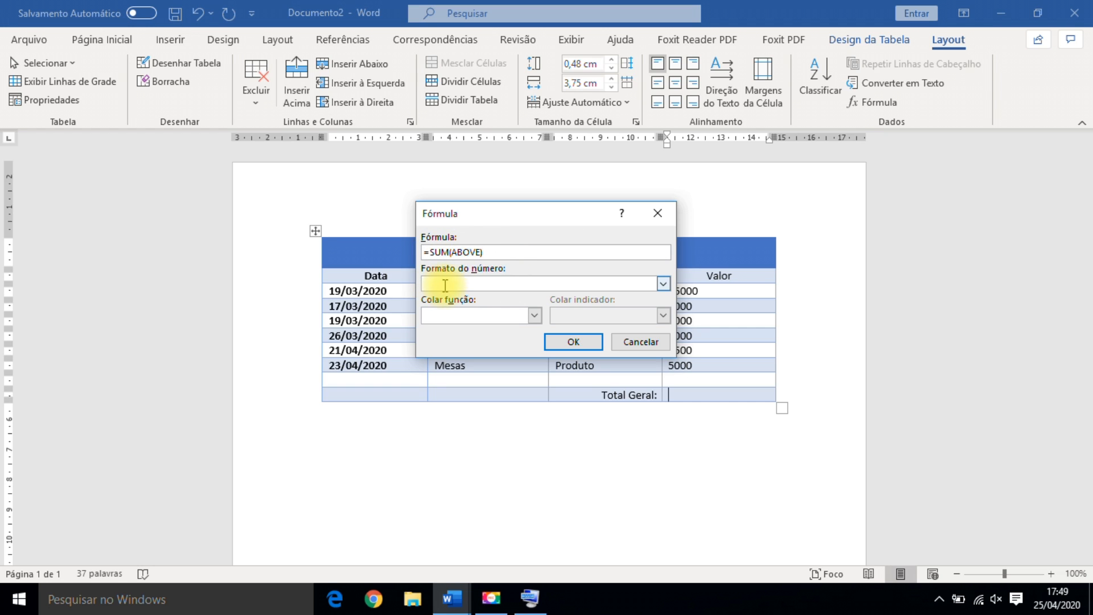
pyautogui.click(664, 284)
pyautogui.scroll(-1, 664, 322)
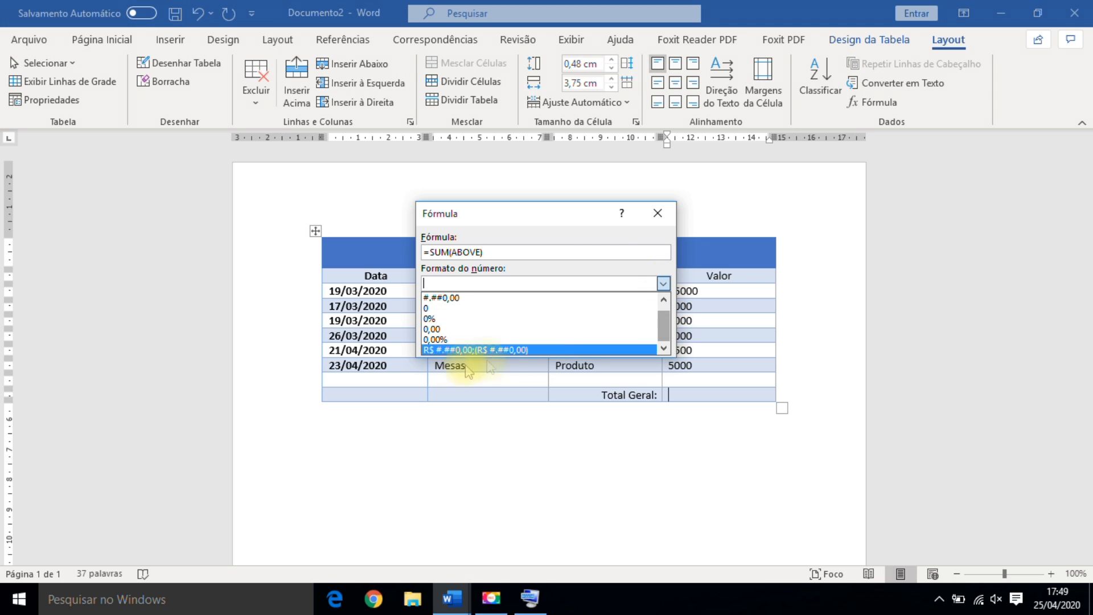
pyautogui.click(436, 350)
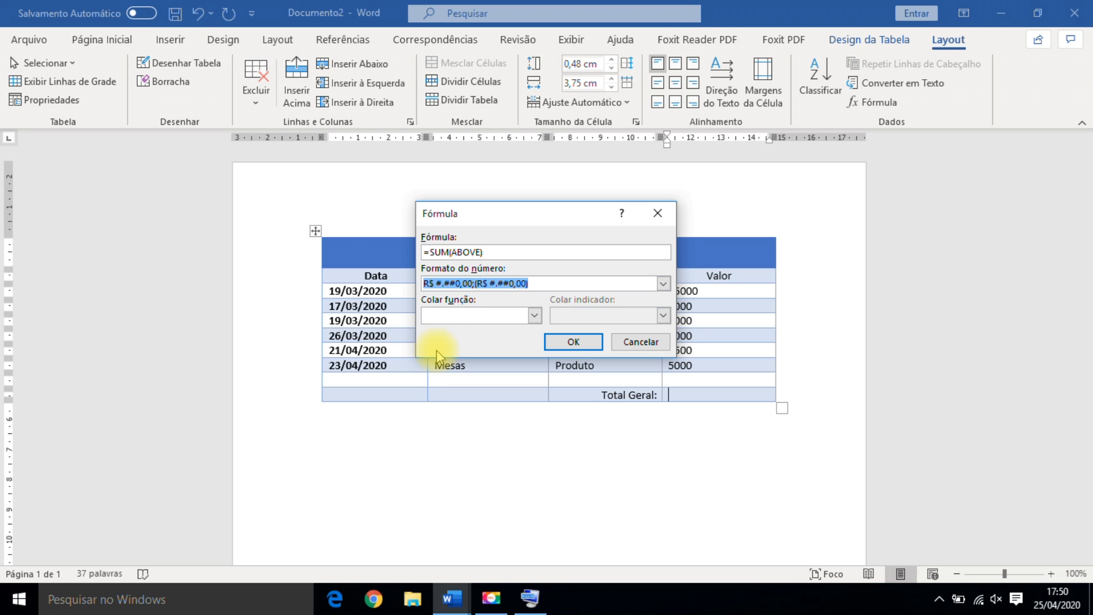
pyautogui.click(587, 341)
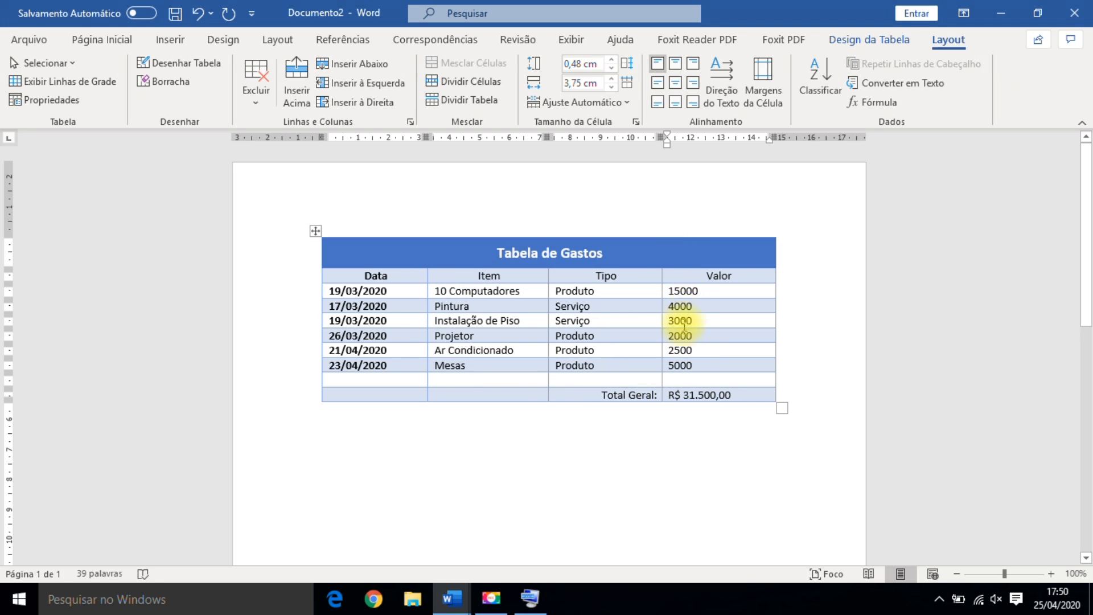
pyautogui.click(681, 397)
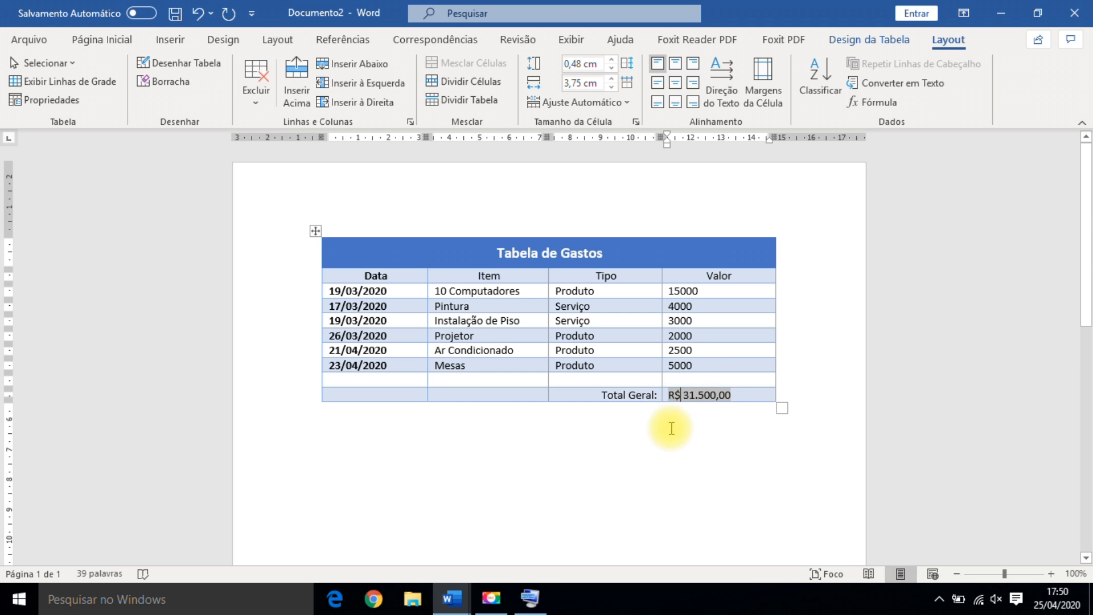
pyautogui.click(401, 490)
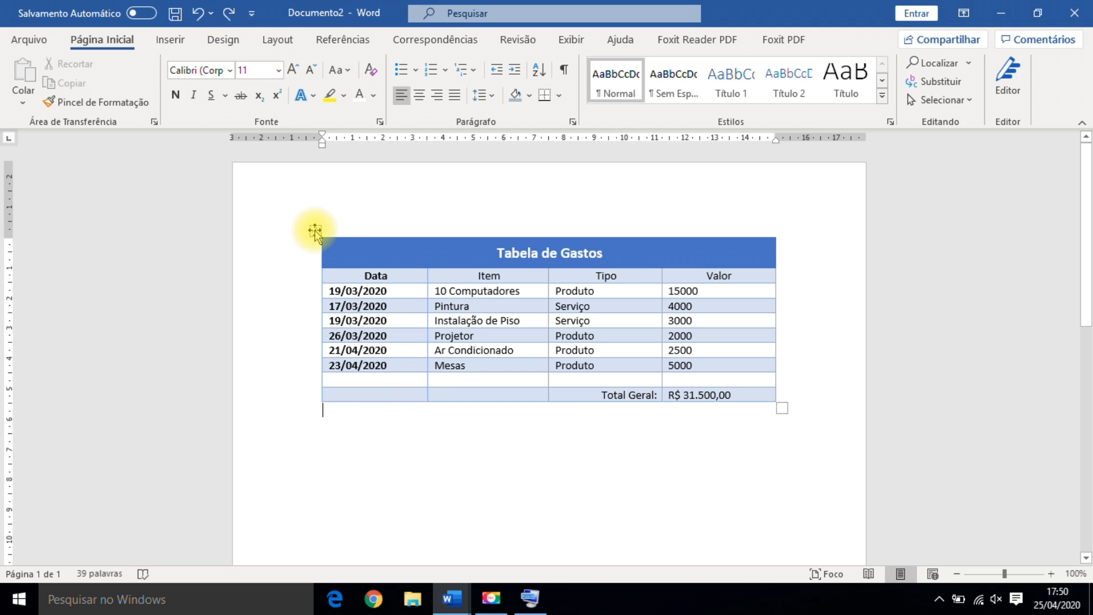
# Step: Move the table lower and add above it "São Paulo, 23 de Abril de 2020.", "Relação de materiais e serviços obtidos." and the "Conforme solicitado" paragraph
pyautogui.moveTo(315, 230); pyautogui.dragTo(317, 359)
pyautogui.click(367, 253)
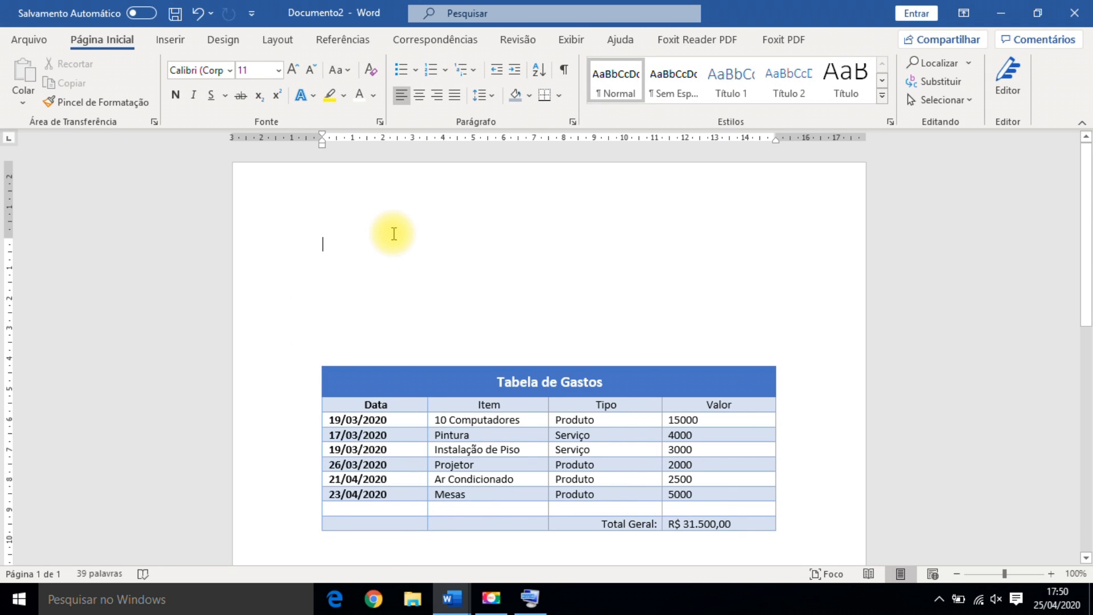
pyautogui.write('São Paulo, 23 de Abril de 2020.  Relação de materiais e serviços obtidos.  Conforme solicitado segue abaixo relação de gastos para criação do novo laboratório de informática, a tabela apresenta controle até a presente data.')
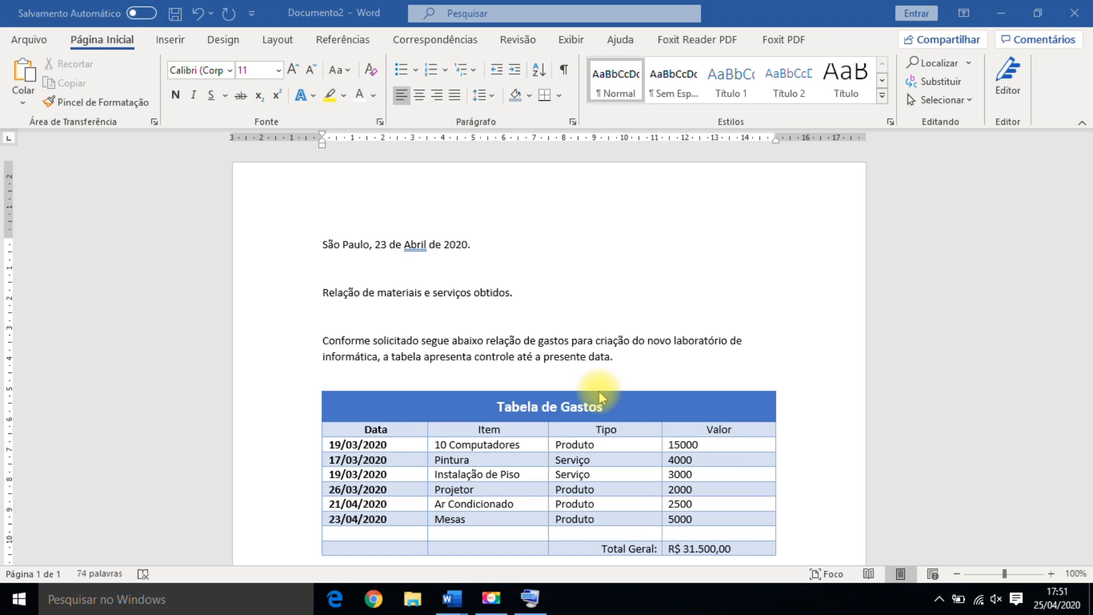
# Step: Centre and bold the date line and the "Relação de materiais e serviços obtidos." heading
pyautogui.click(335, 297)
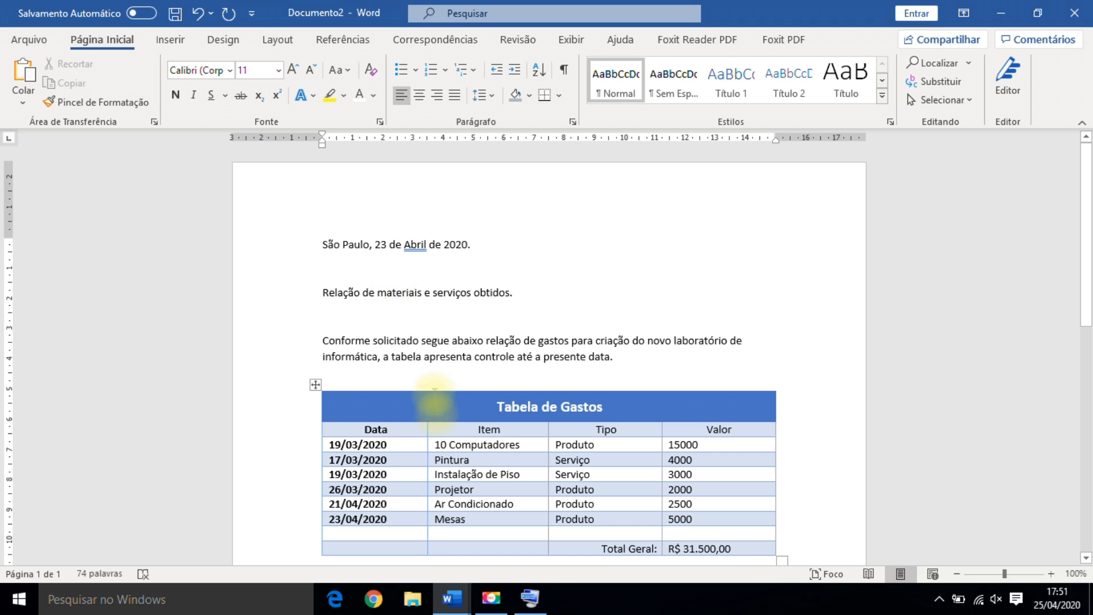
pyautogui.moveTo(323, 249); pyautogui.dragTo(509, 296)
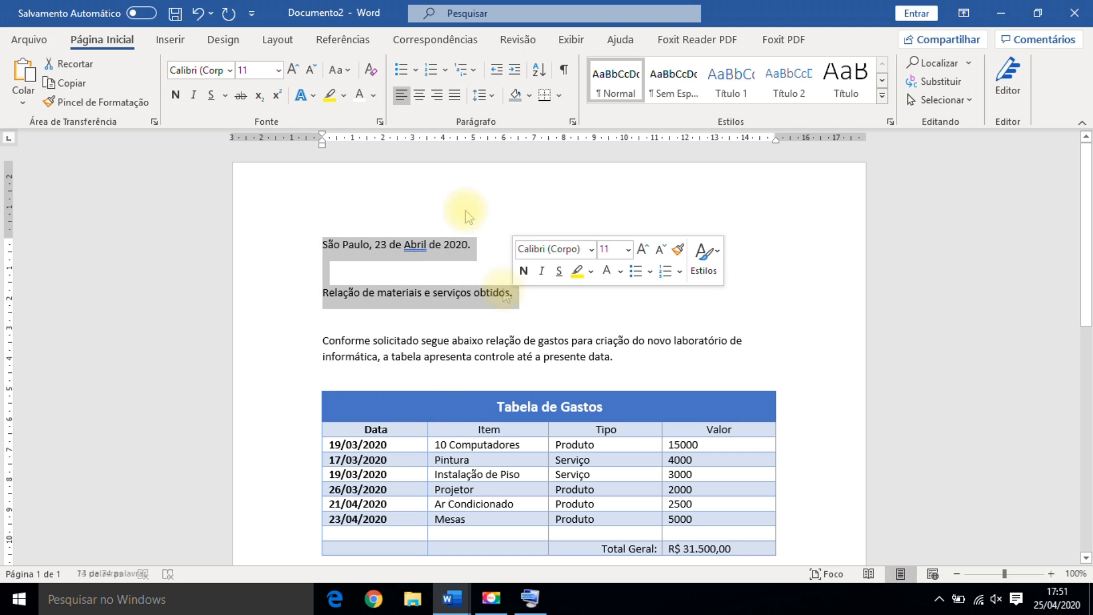
pyautogui.click(420, 95)
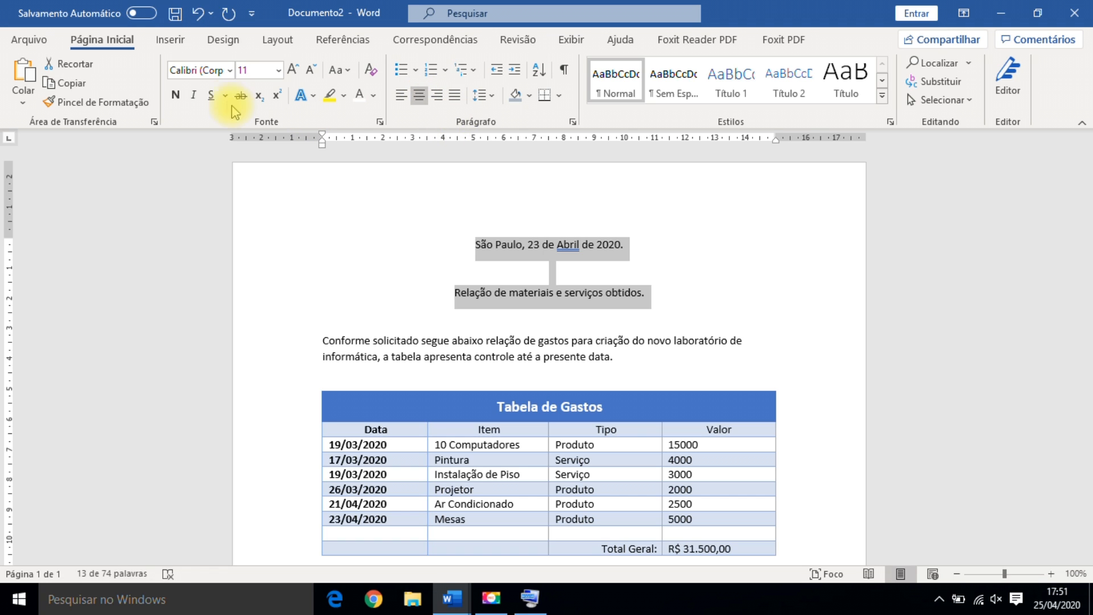
pyautogui.click(175, 95)
pyautogui.click(638, 323)
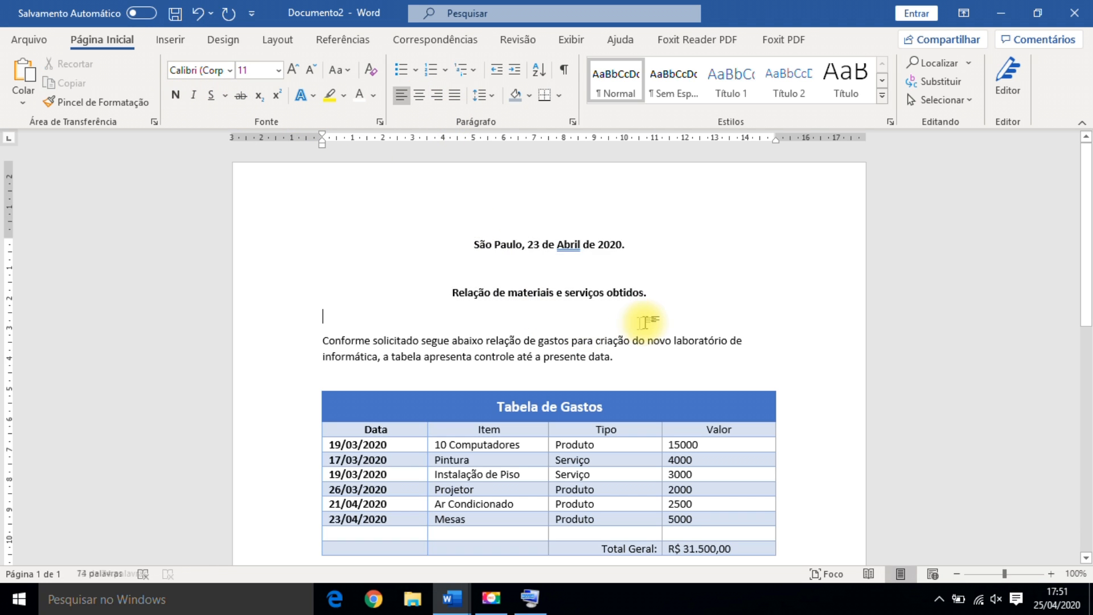
# Step: Paste the "Declaro que recebi a lista na Data" declaration with its Nome, Rg and Assinatura lines below the table
pyautogui.scroll(-3, 642, 307)
pyautogui.scroll(3, 623, 288)
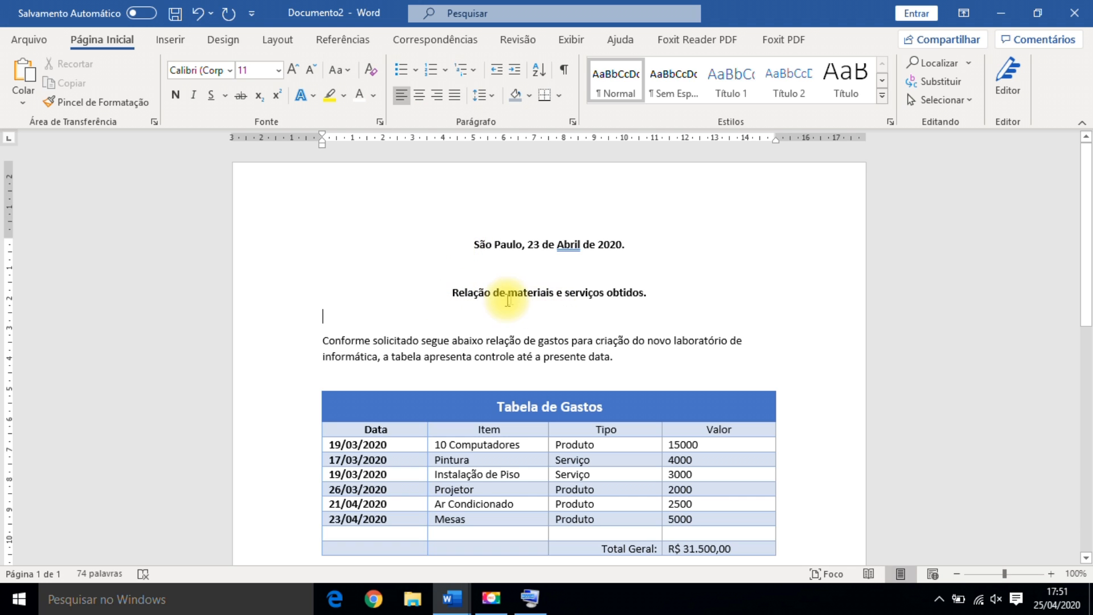
pyautogui.click(402, 342)
pyautogui.scroll(-3, 450, 359)
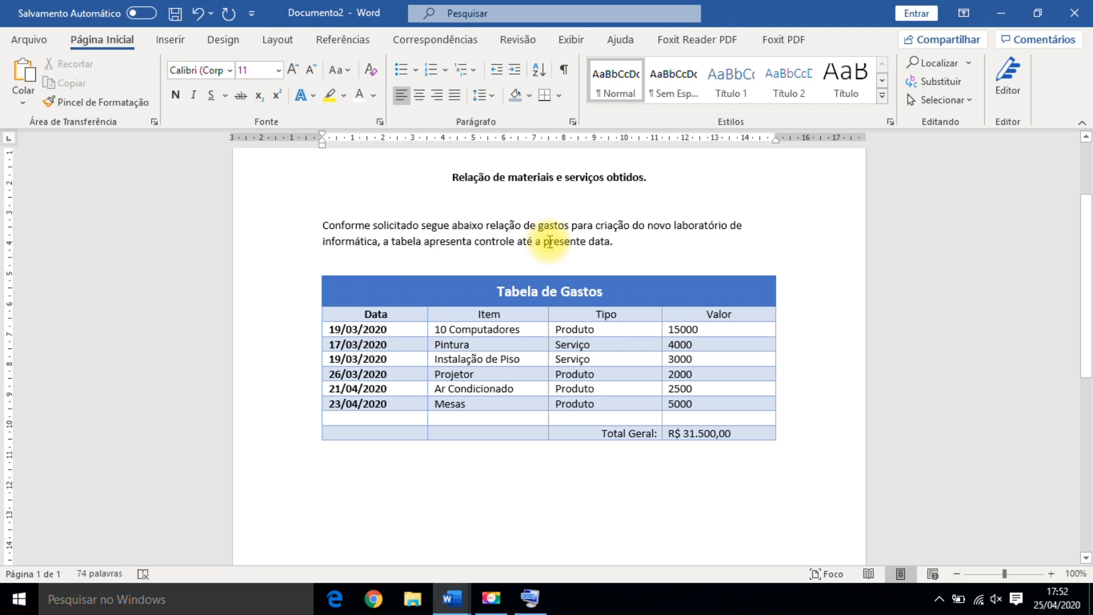
pyautogui.scroll(-3, 458, 346)
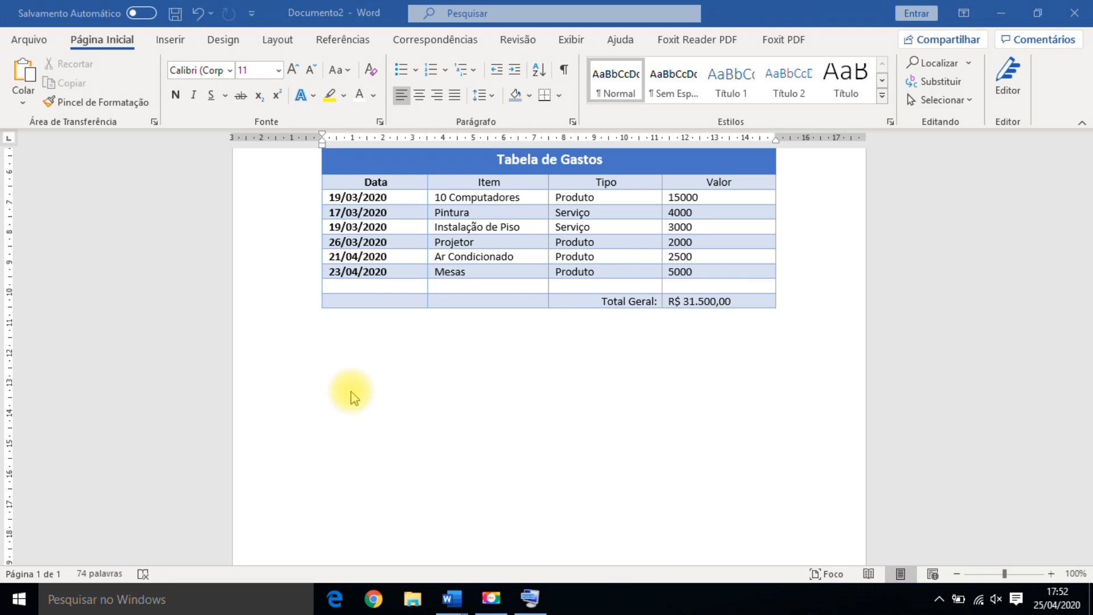
pyautogui.click(335, 358)
pyautogui.scroll(1, 334, 357)
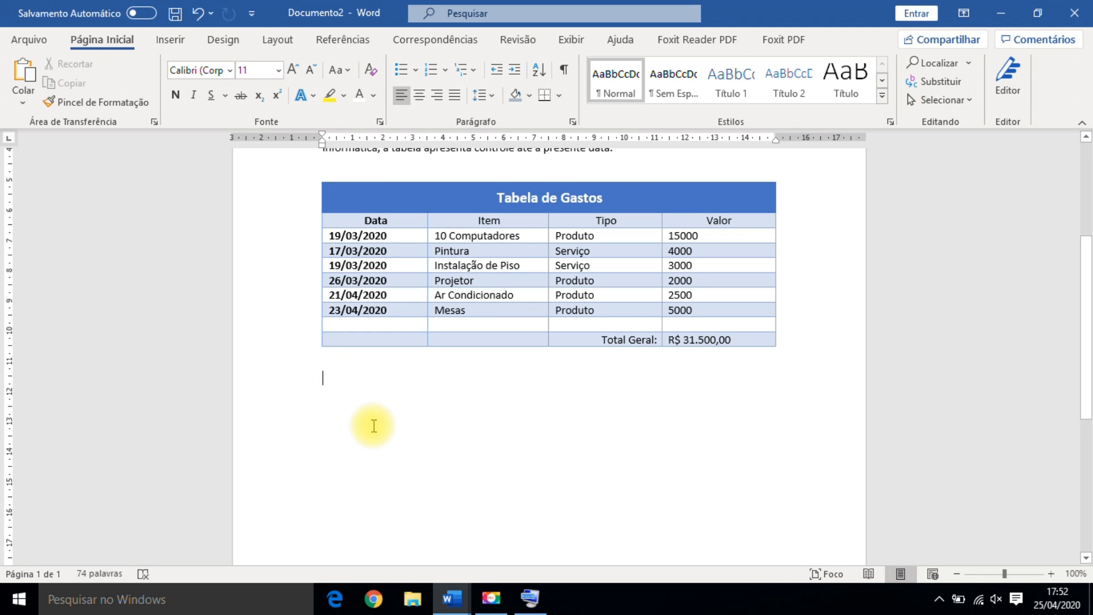
pyautogui.hotkey('ctrl', 'v')
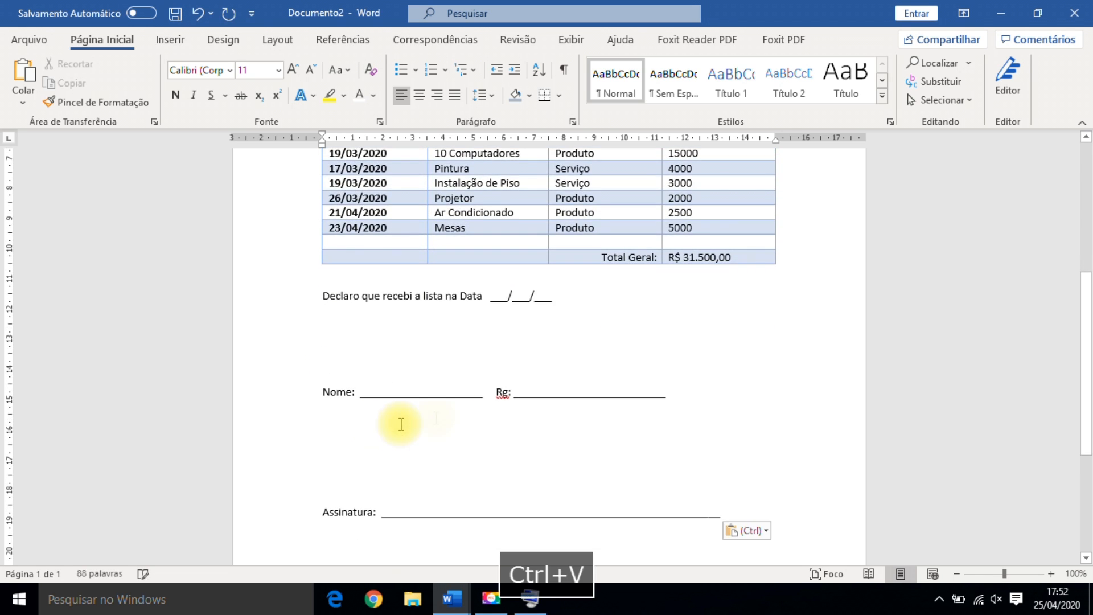
pyautogui.scroll(1, 464, 391)
pyautogui.click(318, 335)
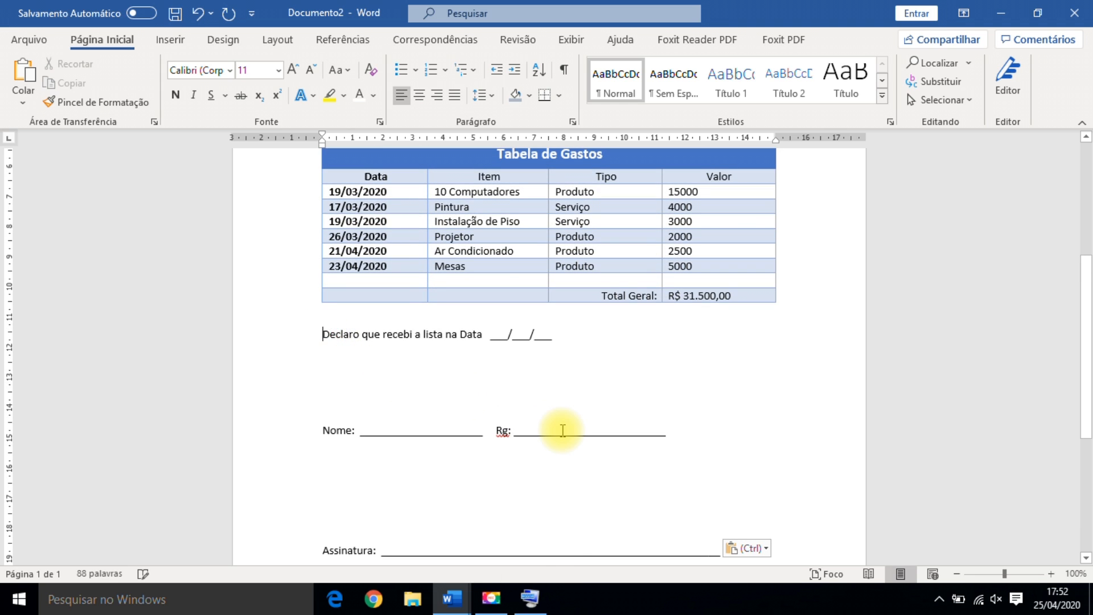
# Step: Add blank lines between the expense table and the receipt declaration to lower the signature block, checking the spacing in one-page view
pyautogui.press('Return')
pyautogui.press('Return')
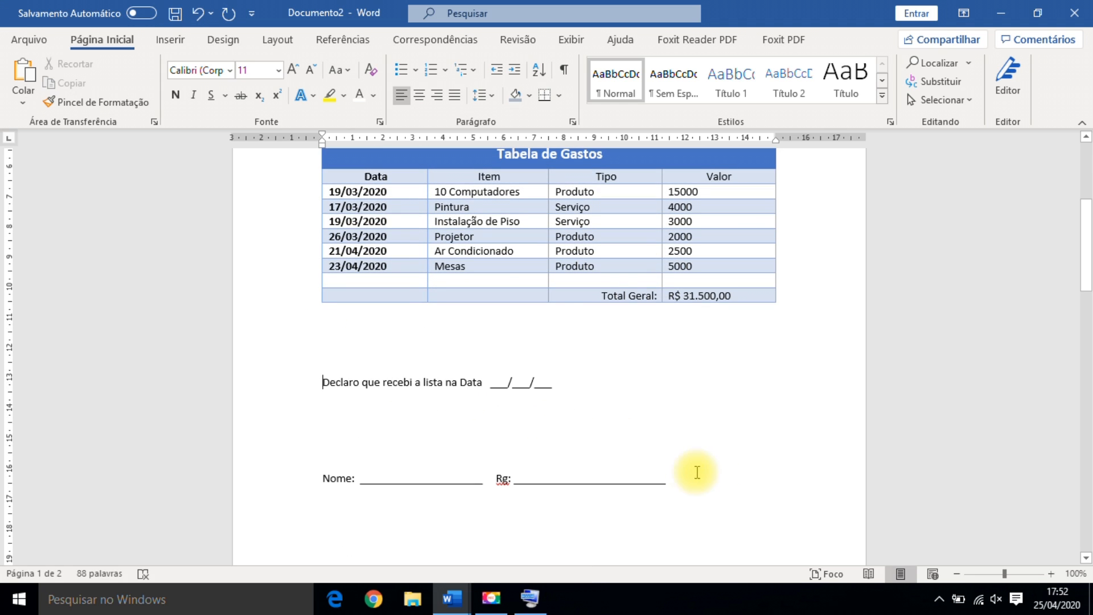
pyautogui.scroll(2, 695, 471)
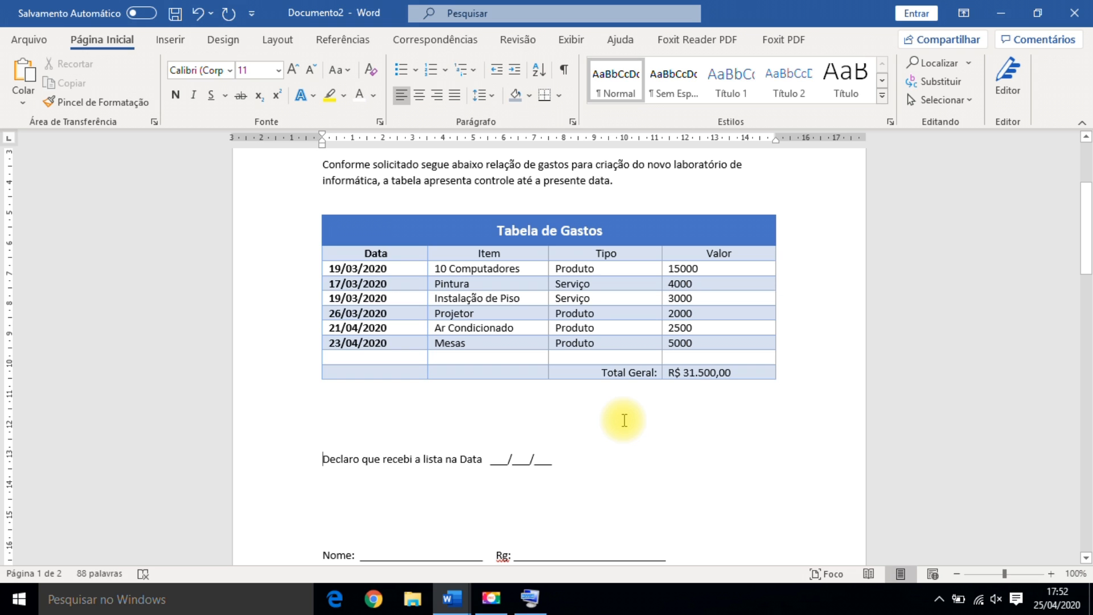
pyautogui.click(571, 41)
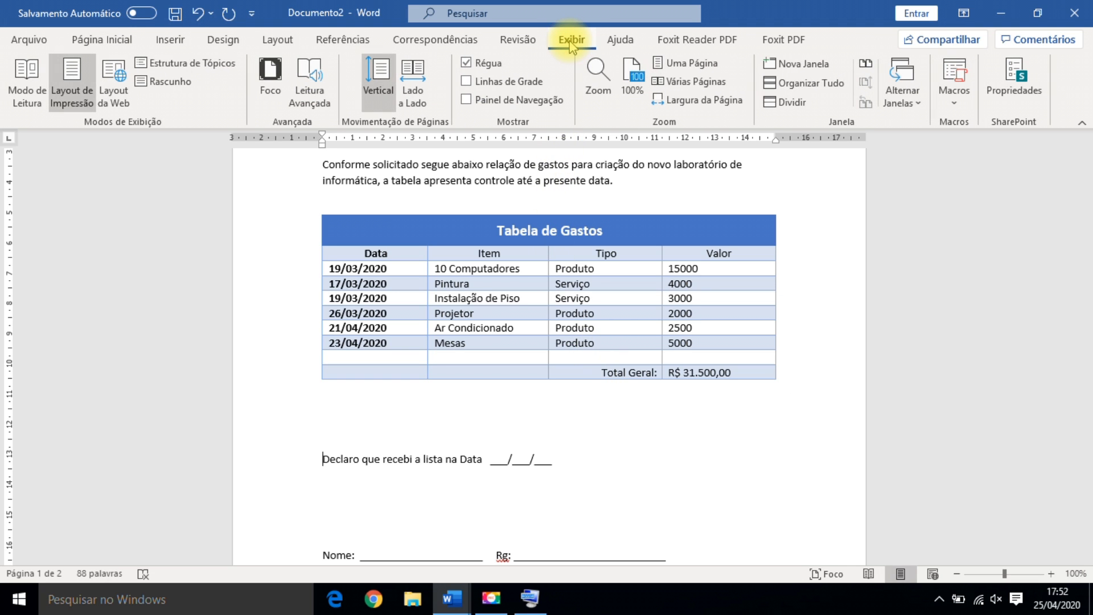
pyautogui.click(672, 64)
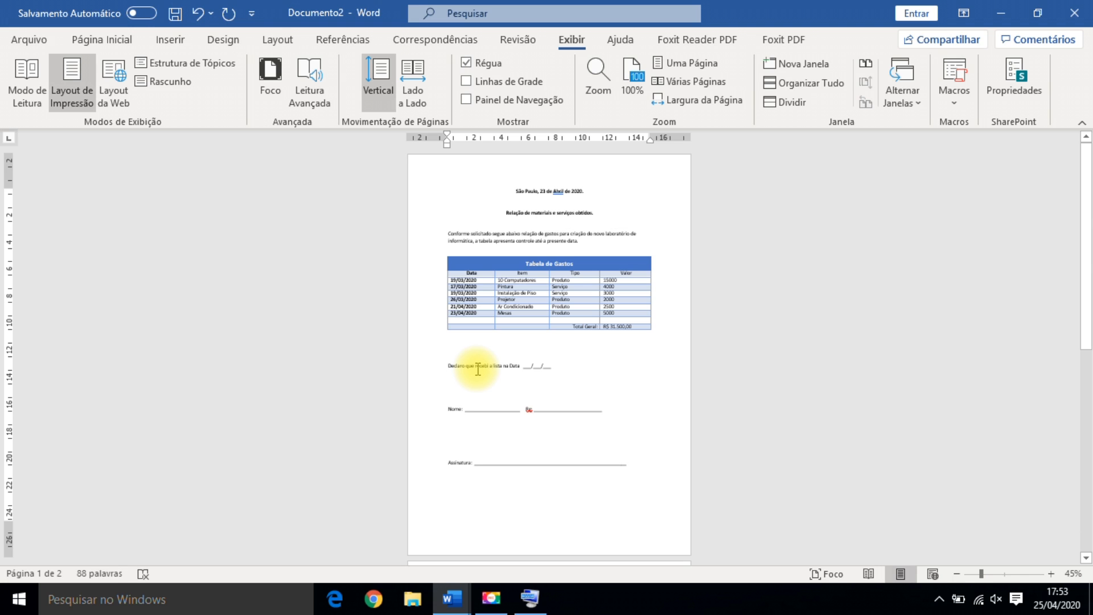
pyautogui.click(471, 344)
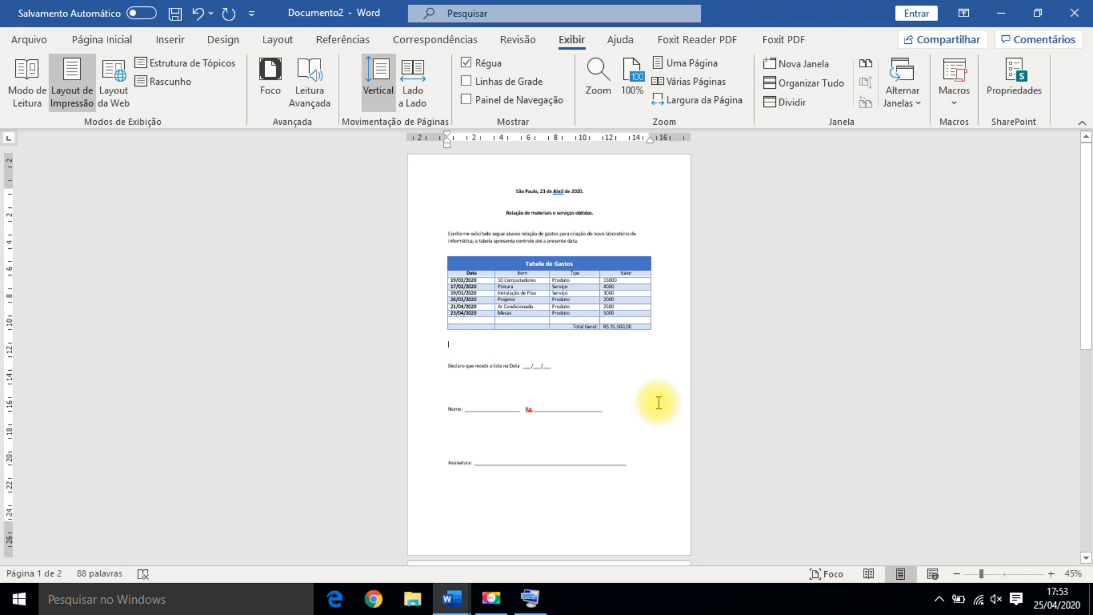
pyautogui.press('Return')
pyautogui.press('Return')
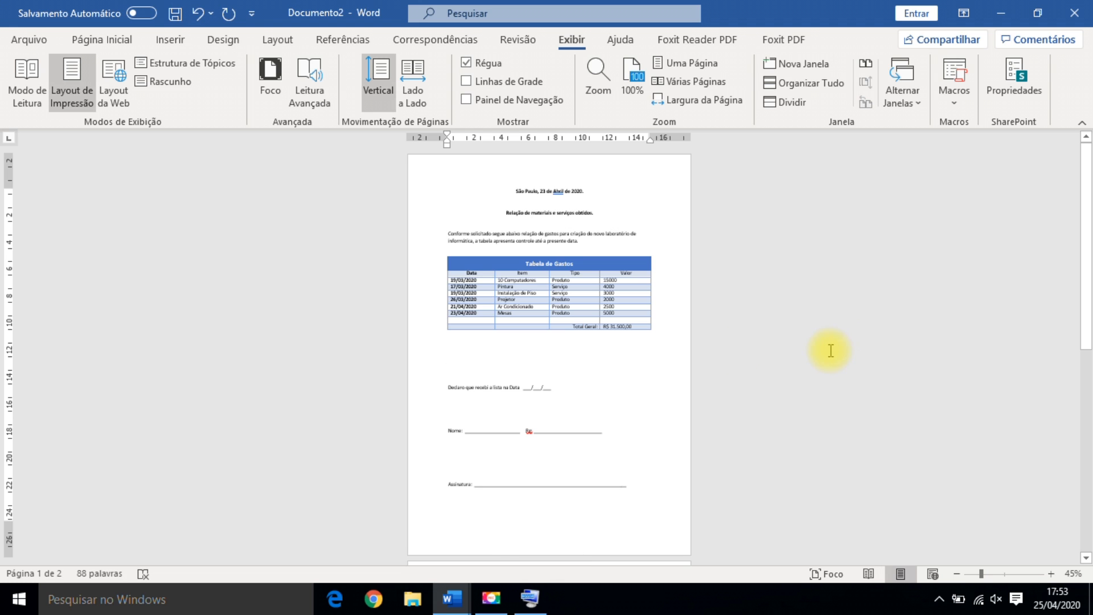
# Step: Return to 100% zoom and review the introductory text, expense table and declaration layout
pyautogui.click(631, 85)
pyautogui.scroll(8, 621, 373)
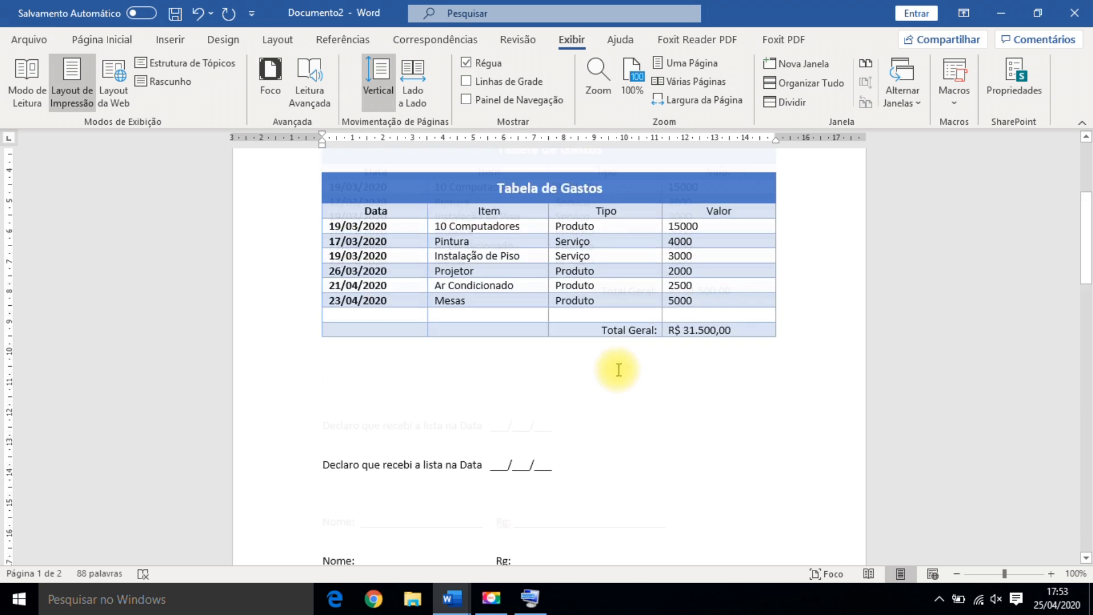
pyautogui.scroll(-5, 526, 279)
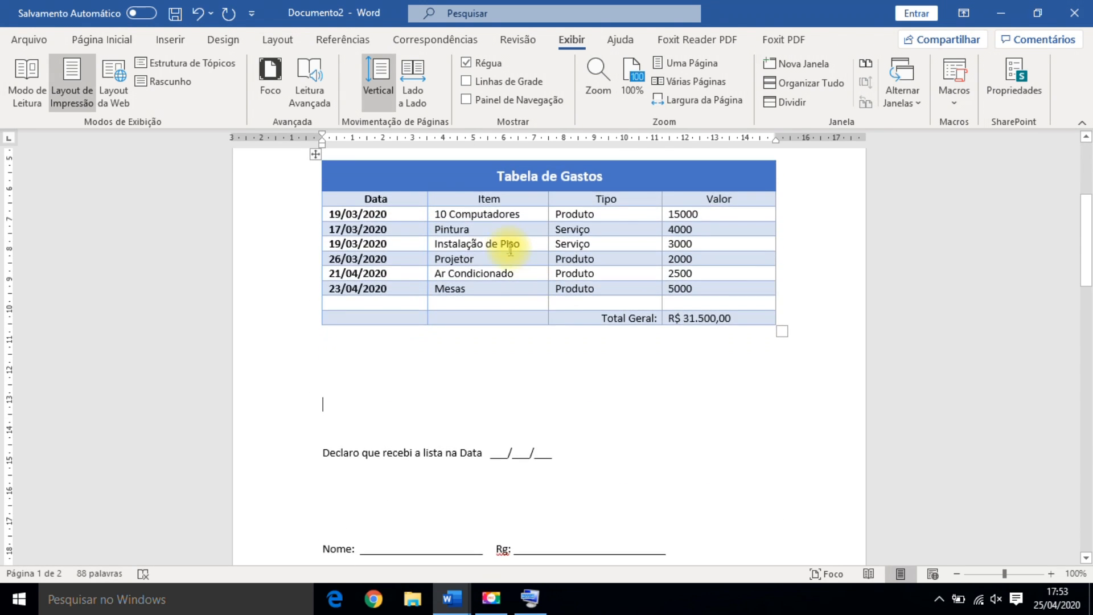
pyautogui.scroll(-4, 535, 336)
pyautogui.scroll(2, 524, 302)
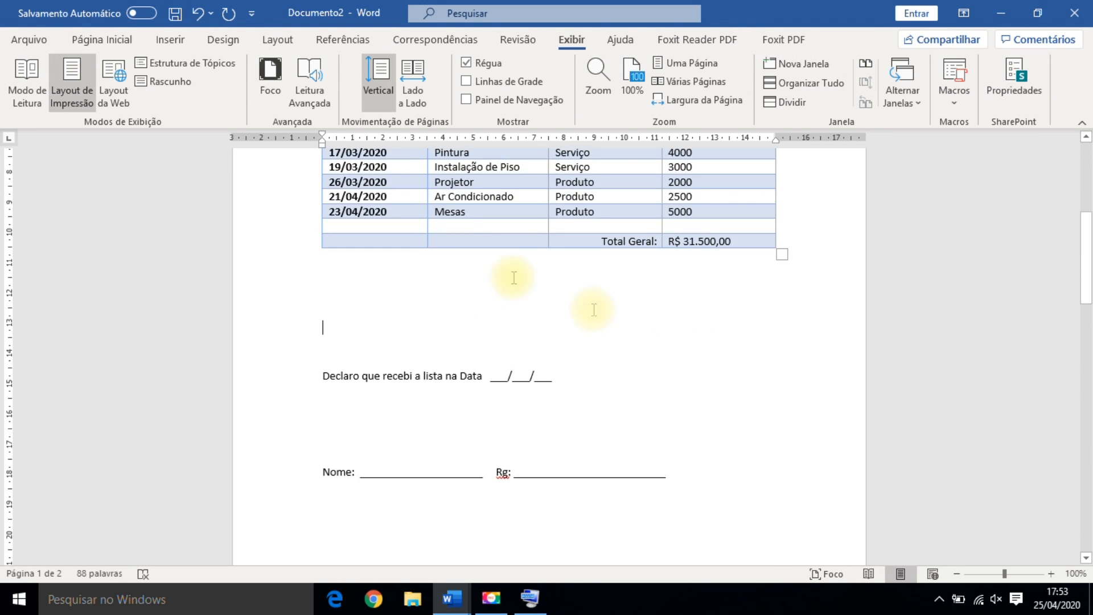
pyautogui.scroll(2, 677, 409)
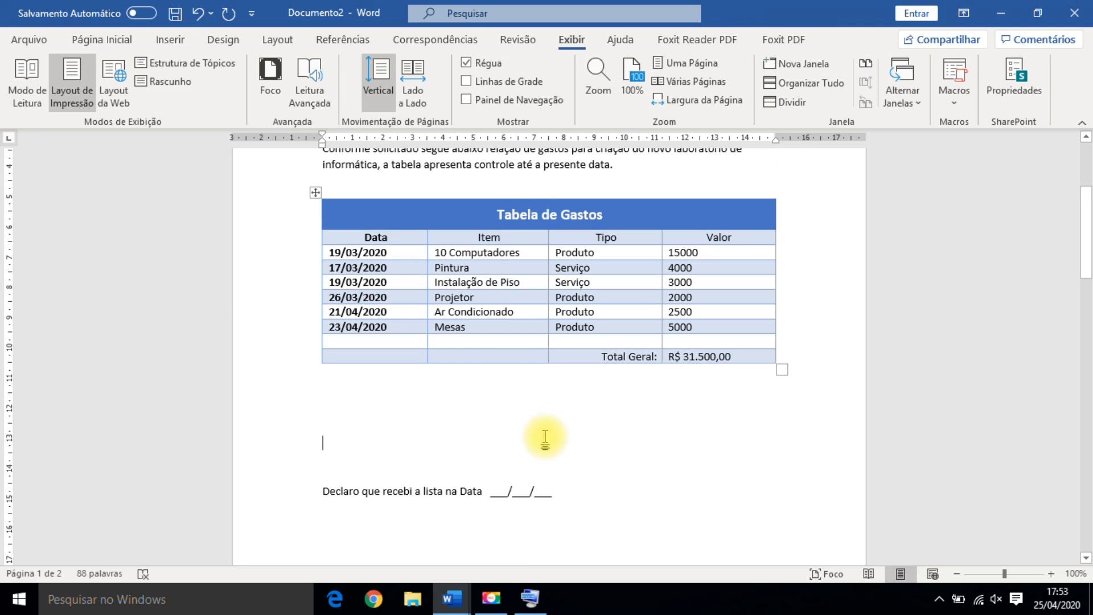
pyautogui.scroll(2, 607, 439)
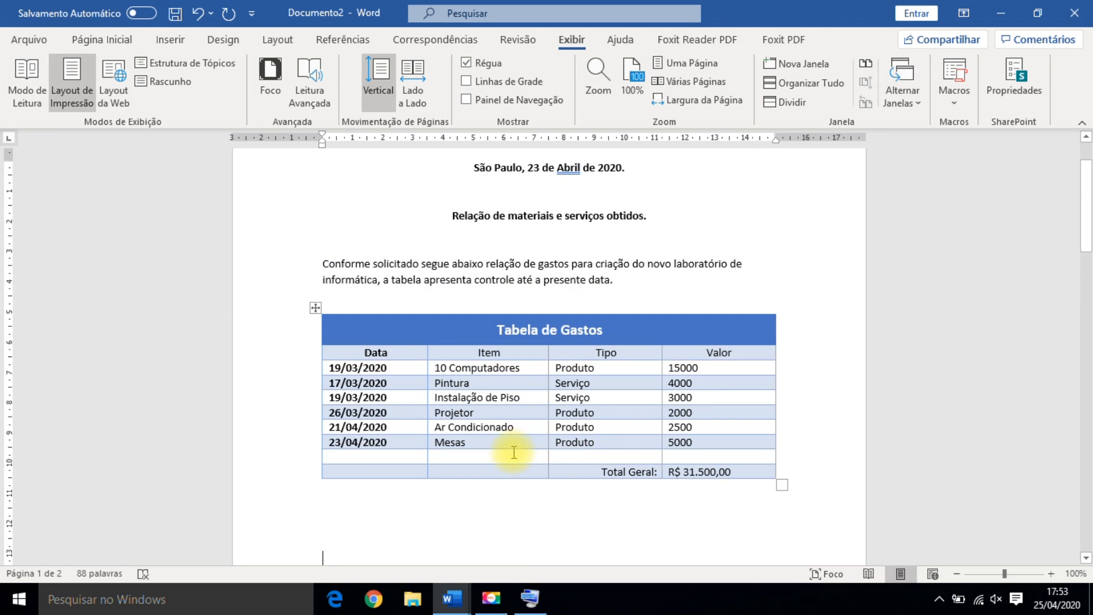
pyautogui.scroll(2, 501, 447)
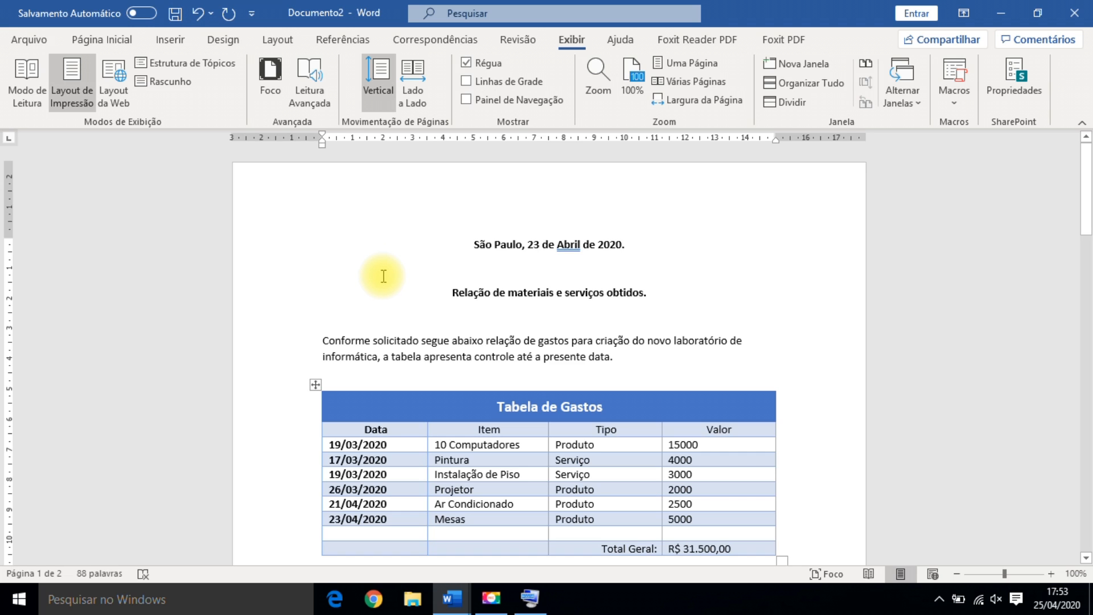
# Step: Insert the logo picture from the desktop folder Curso de Power Point into the page header
pyautogui.doubleClick(327, 193)
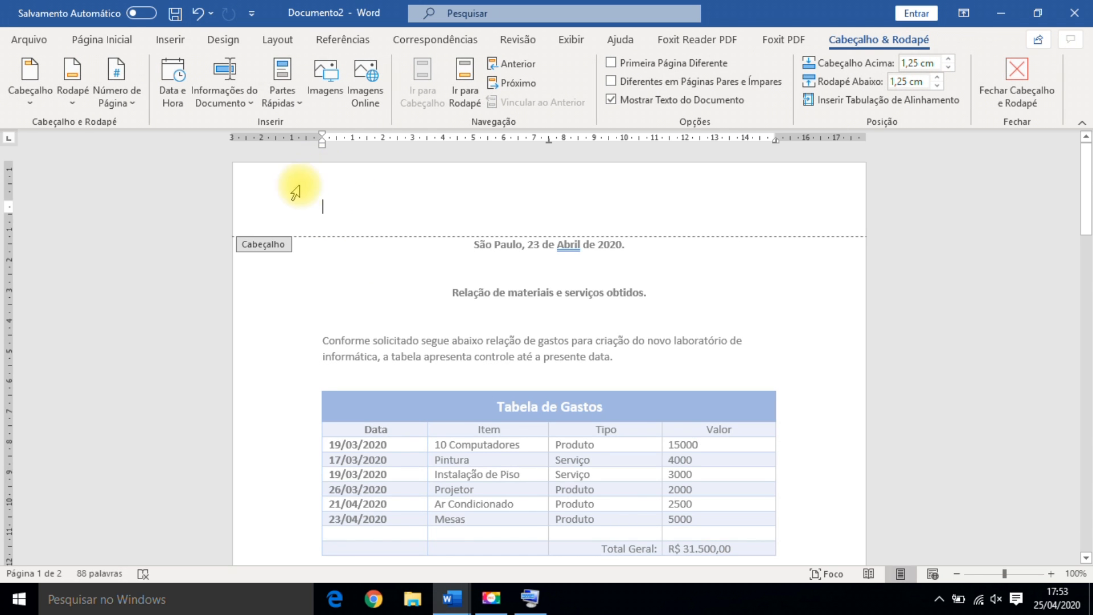
pyautogui.click(167, 39)
pyautogui.click(181, 102)
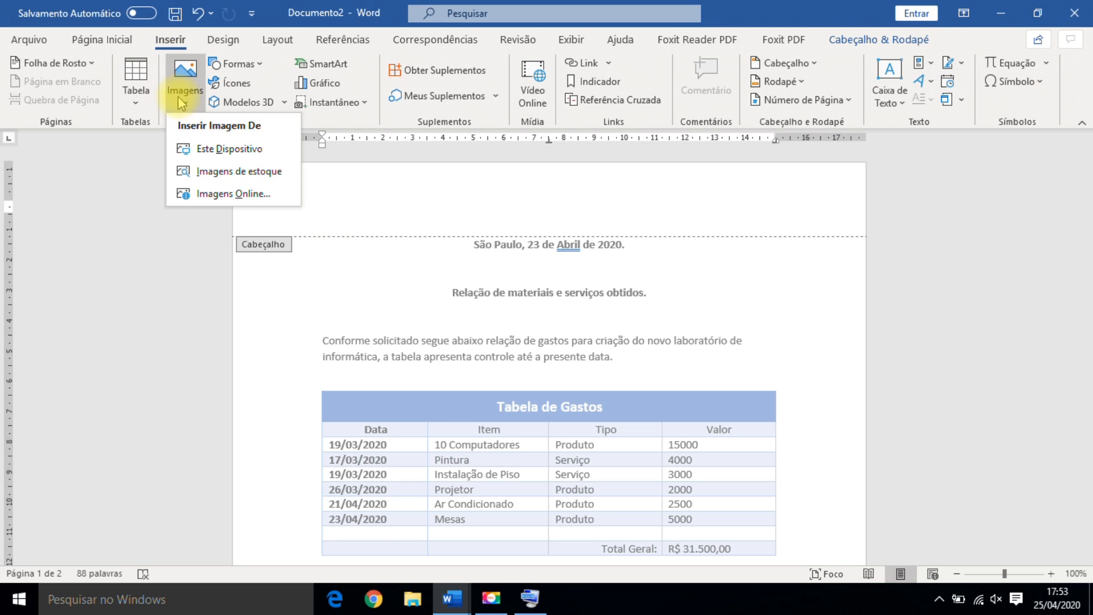
pyautogui.click(220, 155)
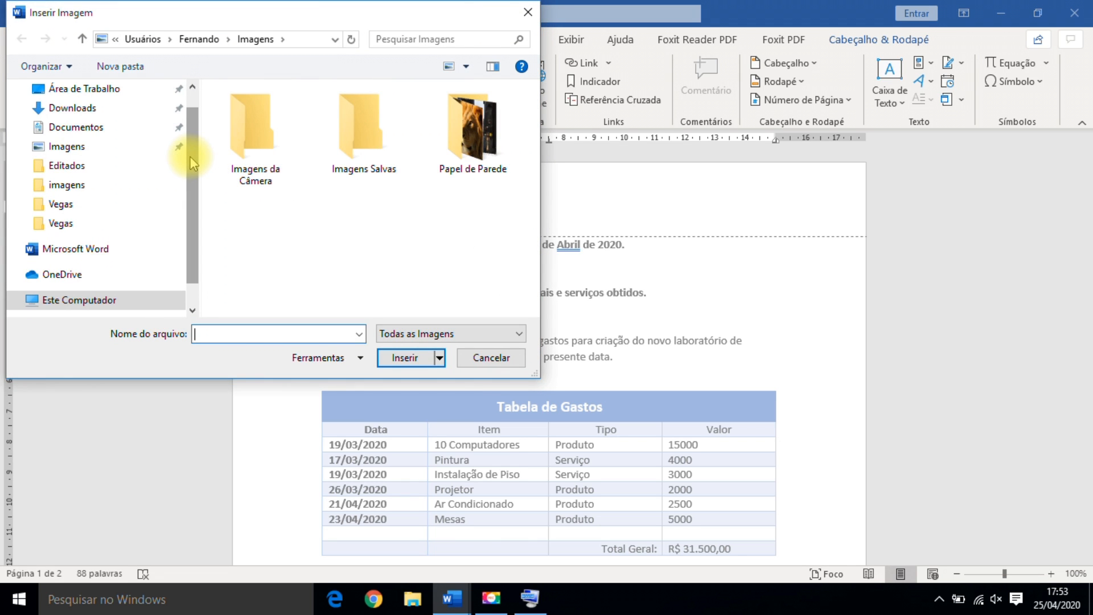
pyautogui.moveTo(189, 156); pyautogui.dragTo(176, 86)
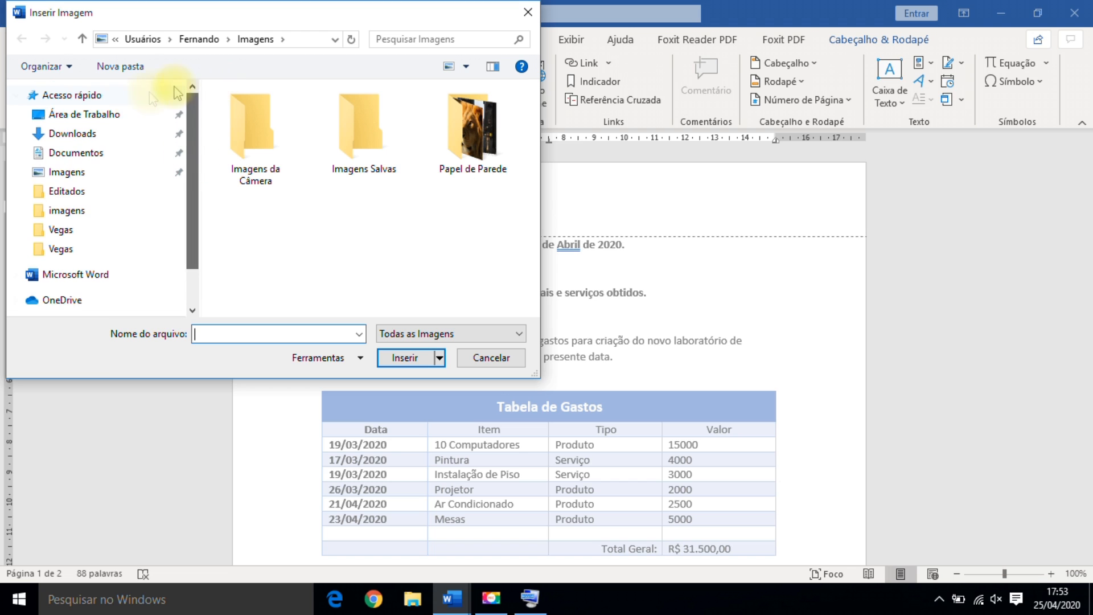
pyautogui.click(113, 112)
pyautogui.click(432, 185)
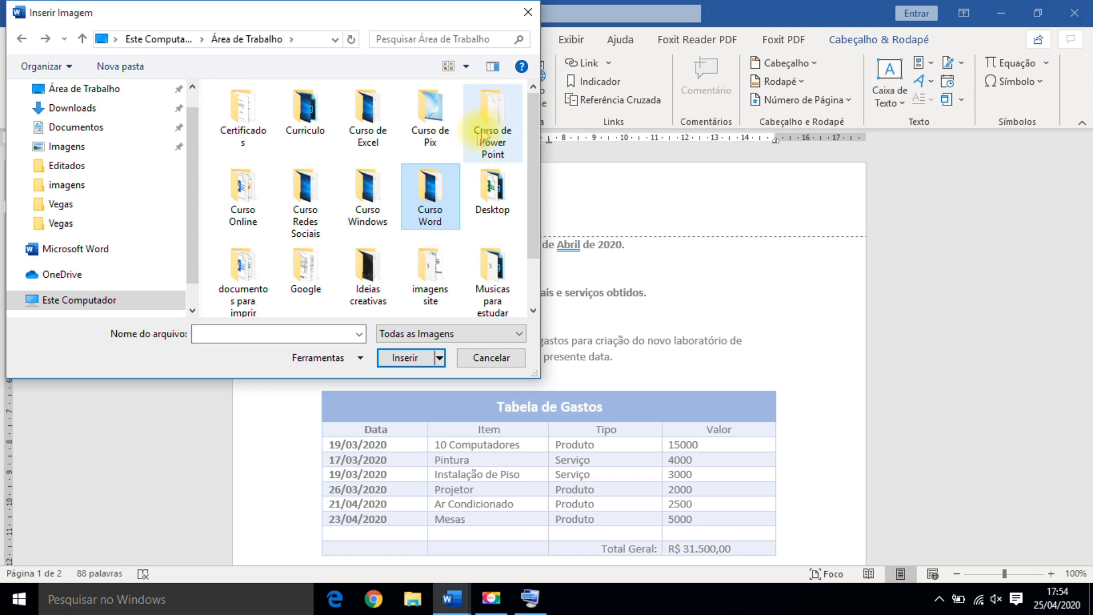
pyautogui.doubleClick(497, 118)
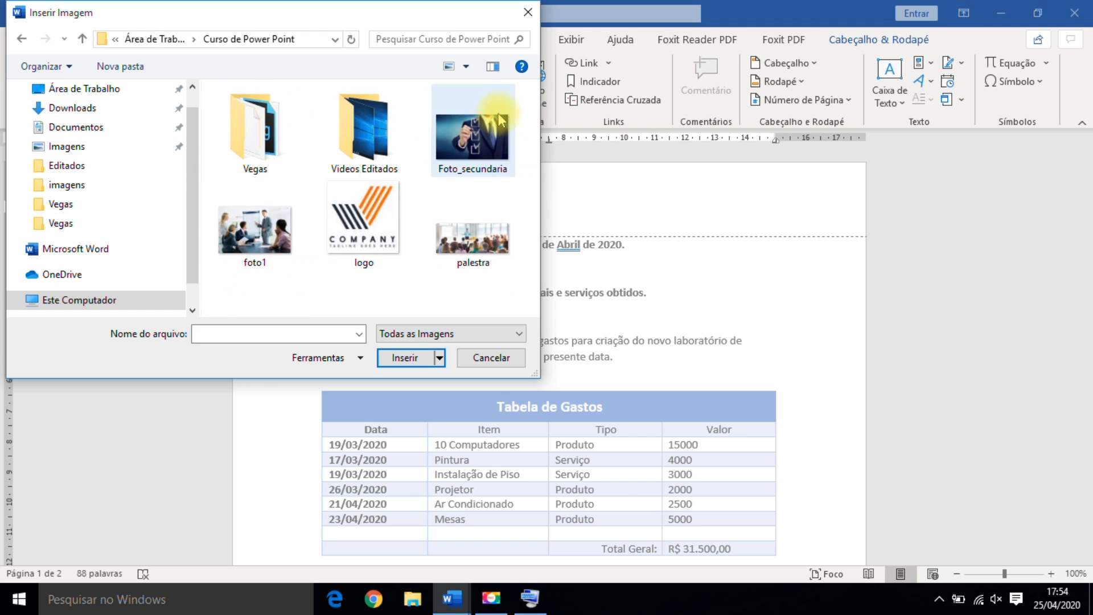
pyautogui.click(368, 228)
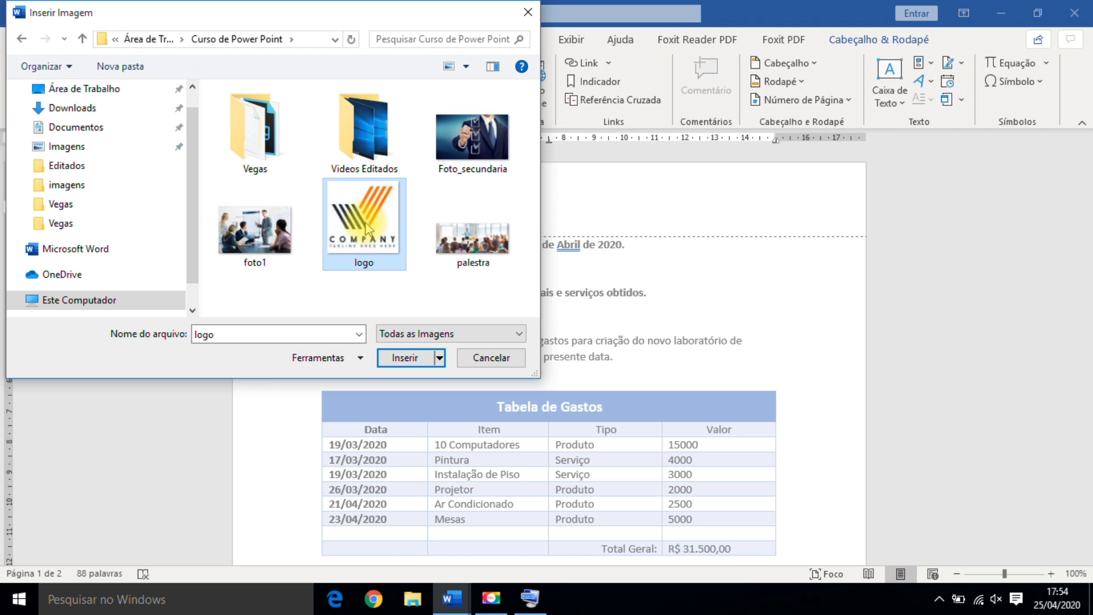
pyautogui.click(403, 357)
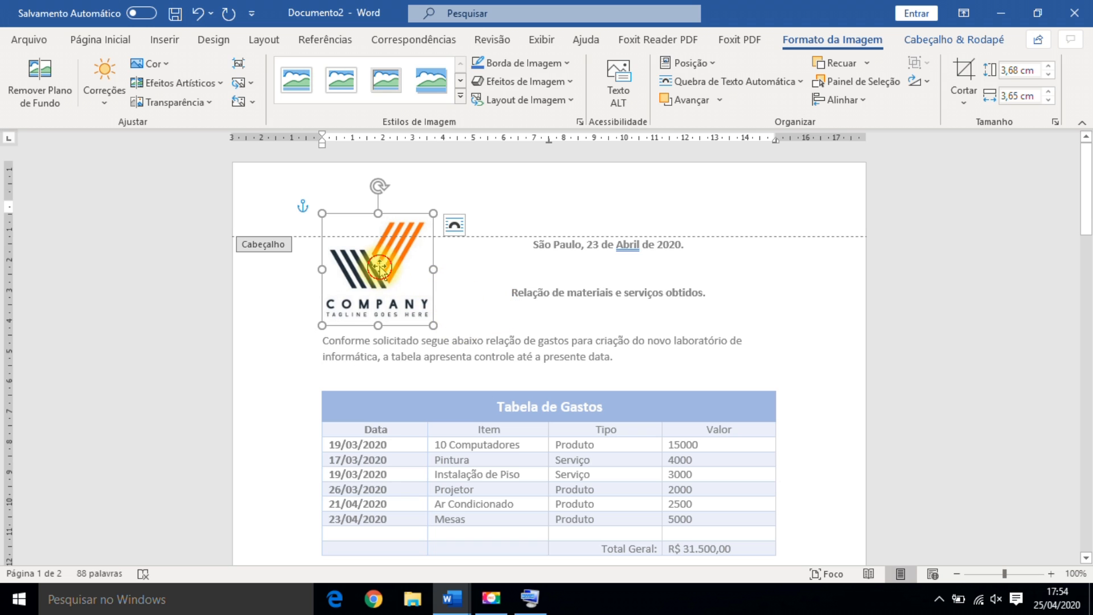
# Step: Shrink the header logo to about 1,89 × 1,88 cm, place it inside the header area and close the header
pyautogui.moveTo(322, 325); pyautogui.dragTo(367, 210)
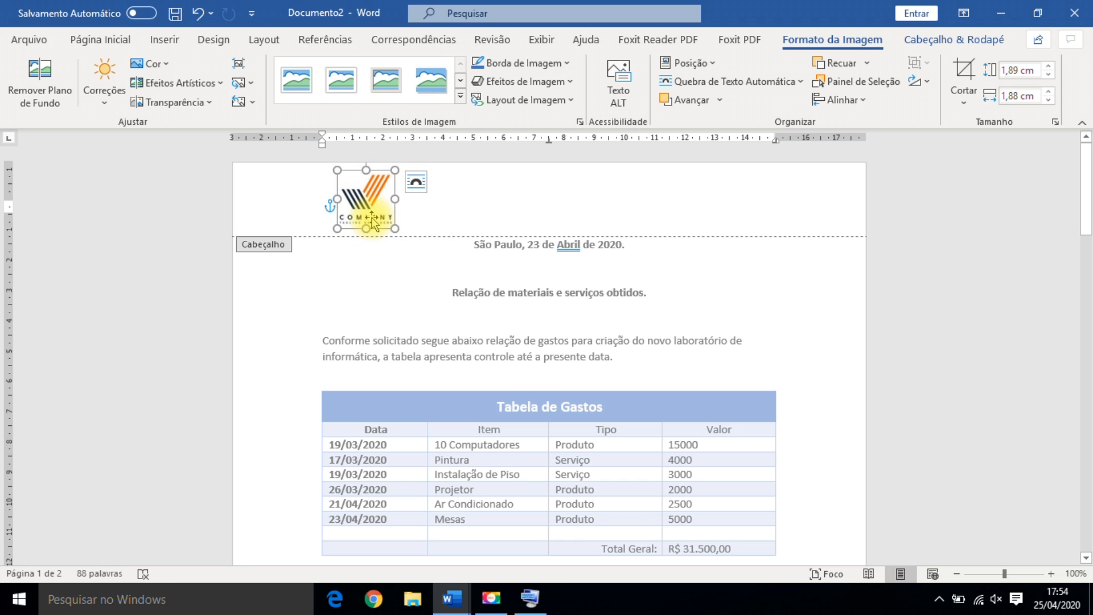
pyautogui.doubleClick(378, 314)
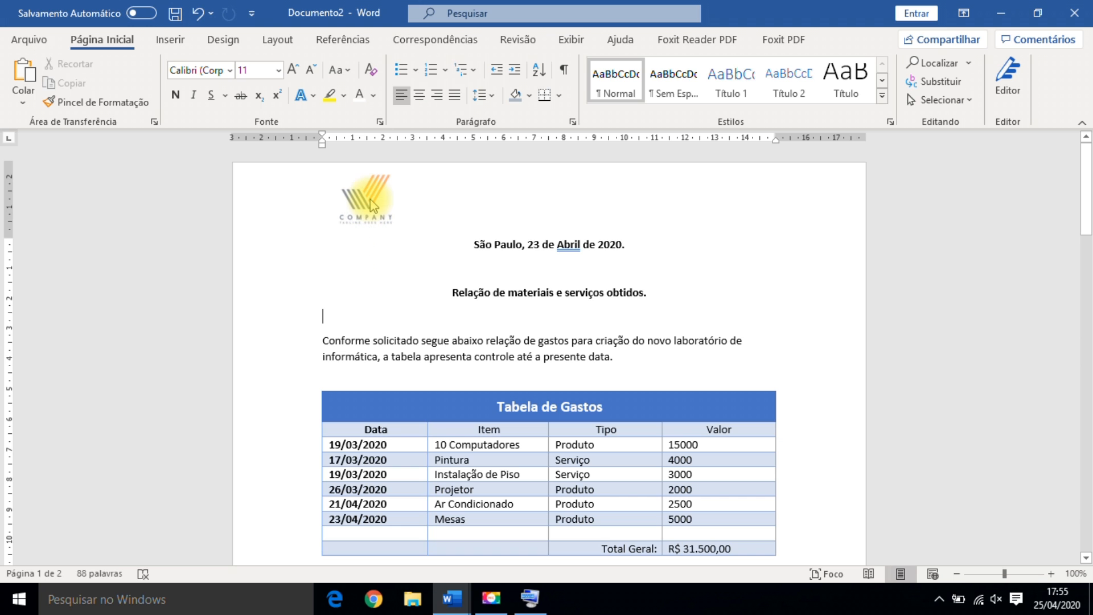
# Step: Write "Declaro que recebi a lista na data ___/___/" on the blank line above the existing receipt declaration
pyautogui.scroll(-6, 512, 207)
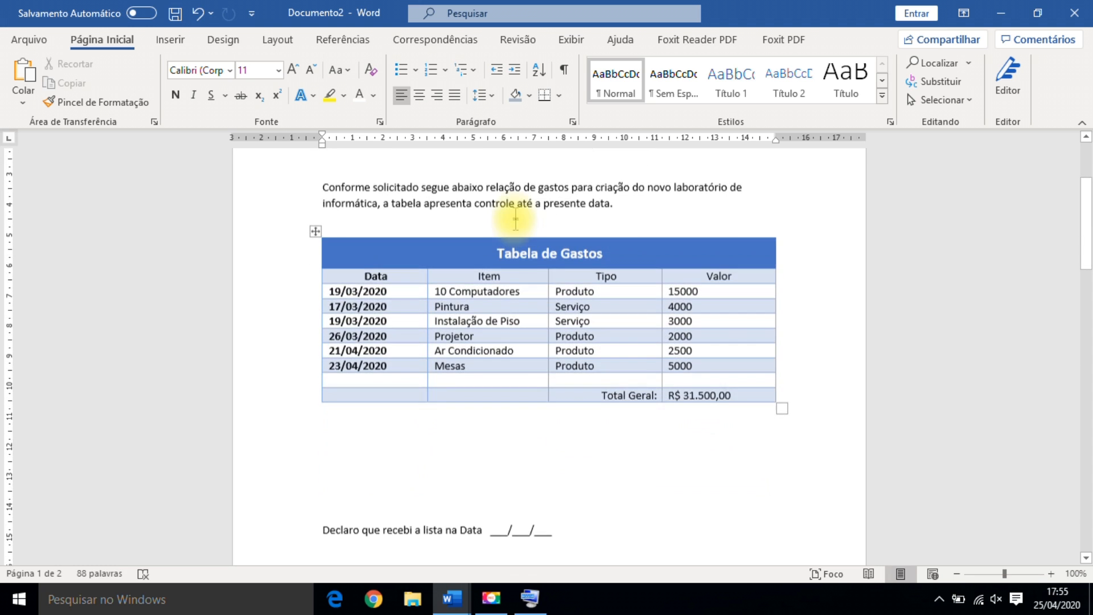
pyautogui.scroll(-2, 432, 217)
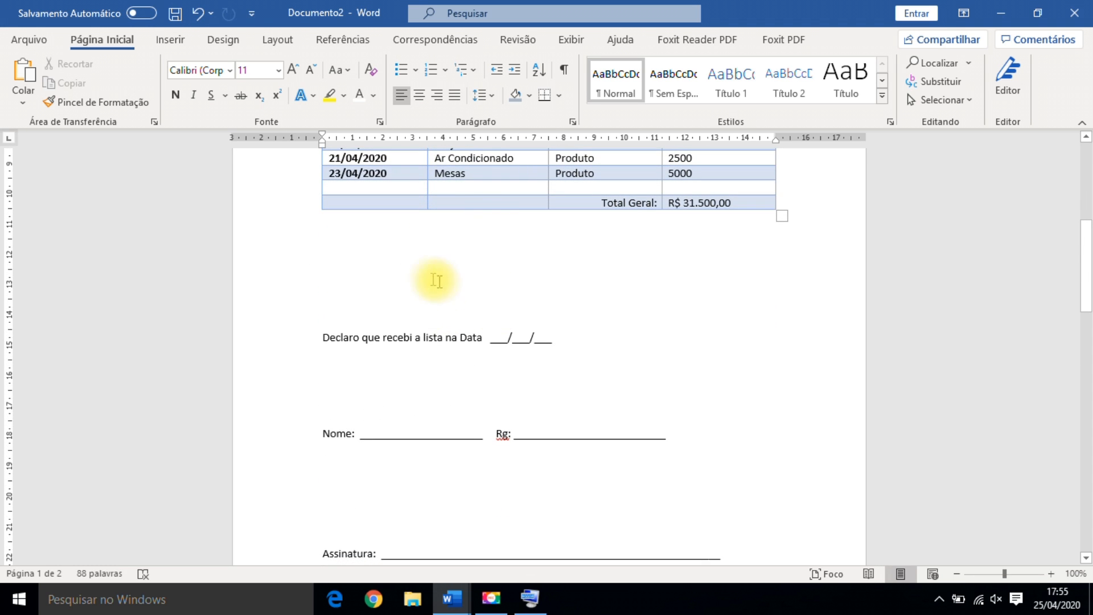
pyautogui.scroll(-1, 392, 268)
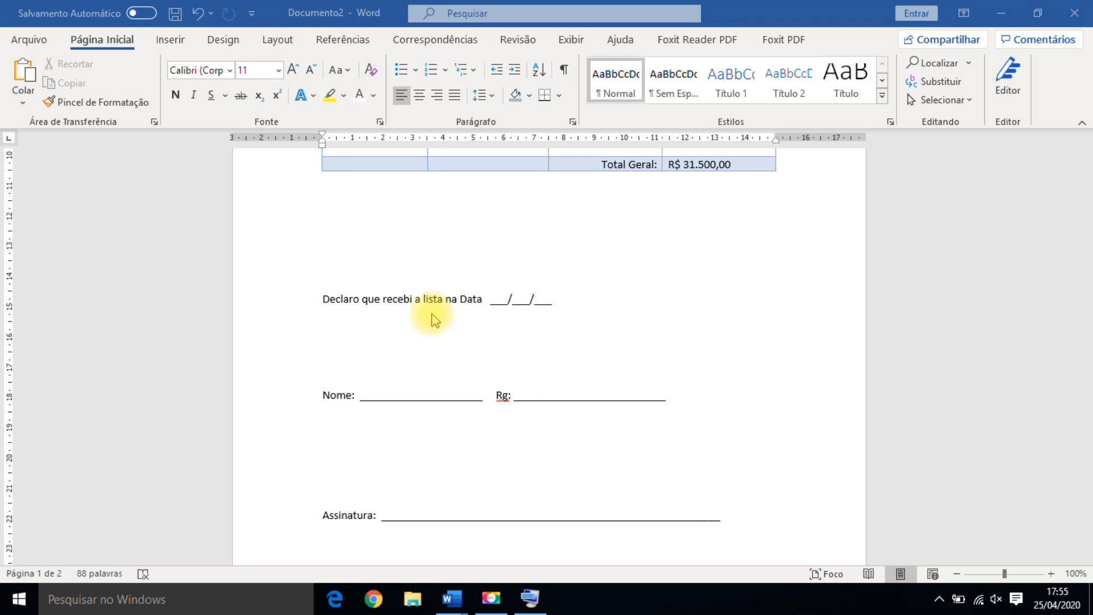
pyautogui.click(360, 258)
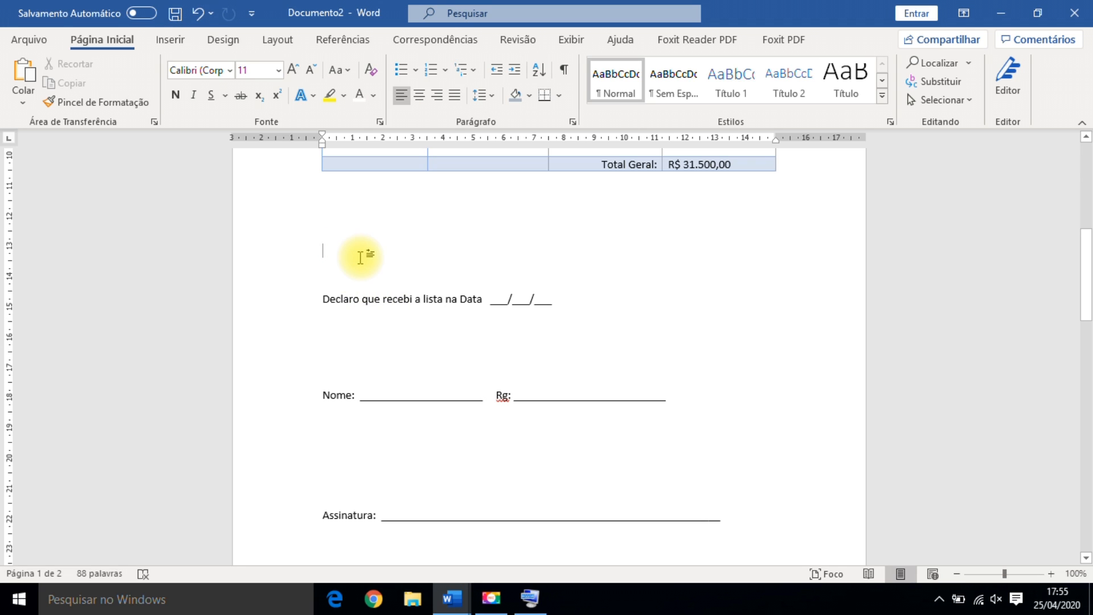
pyautogui.write('Dec')
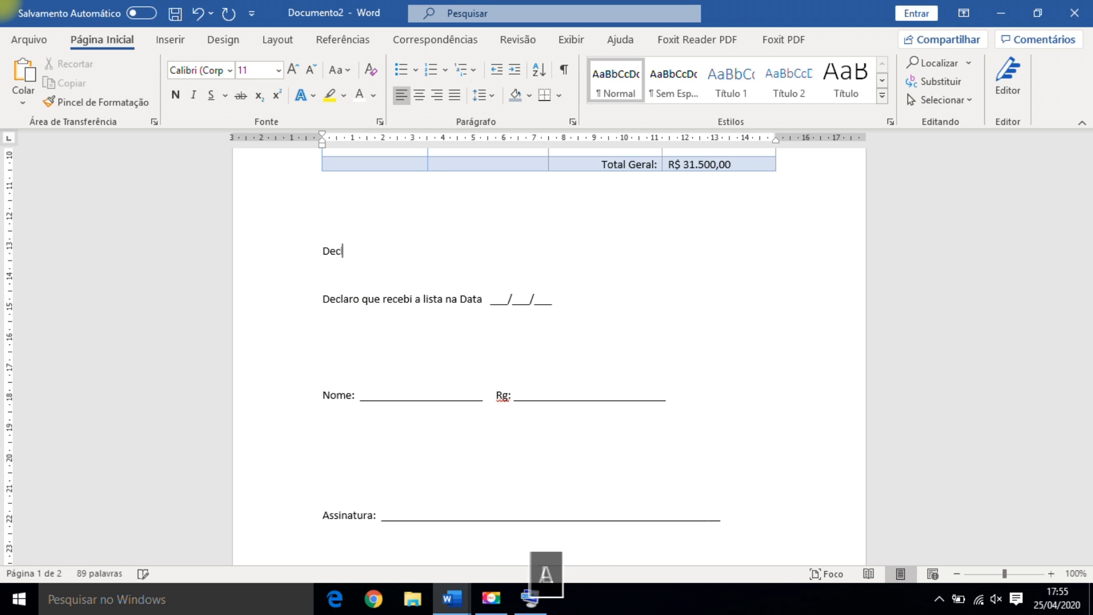
pyautogui.write('laro que ')
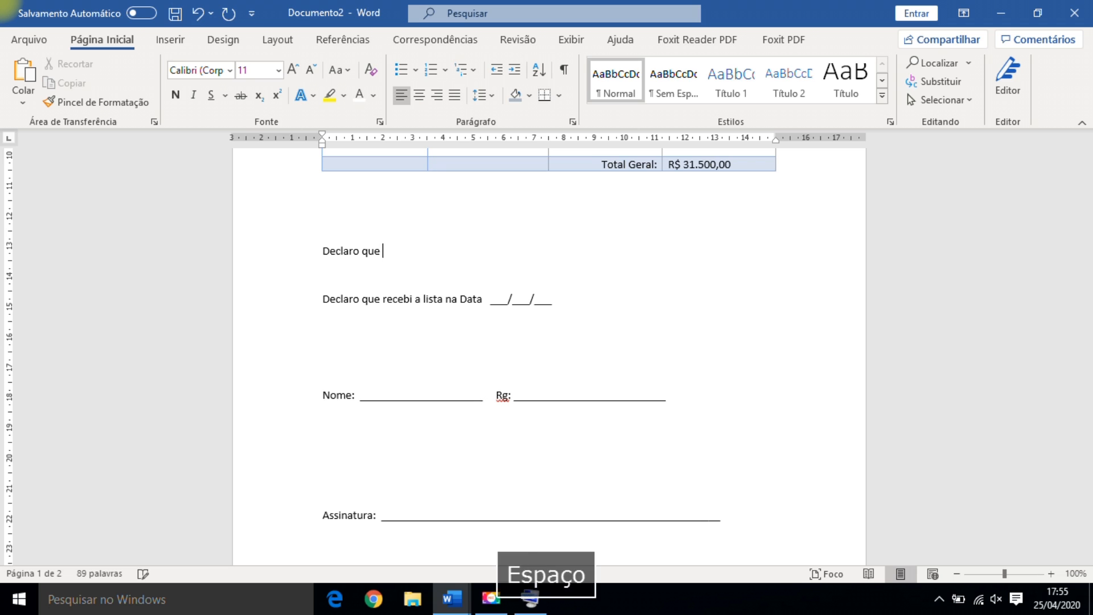
pyautogui.write('recebi a lista na dat')
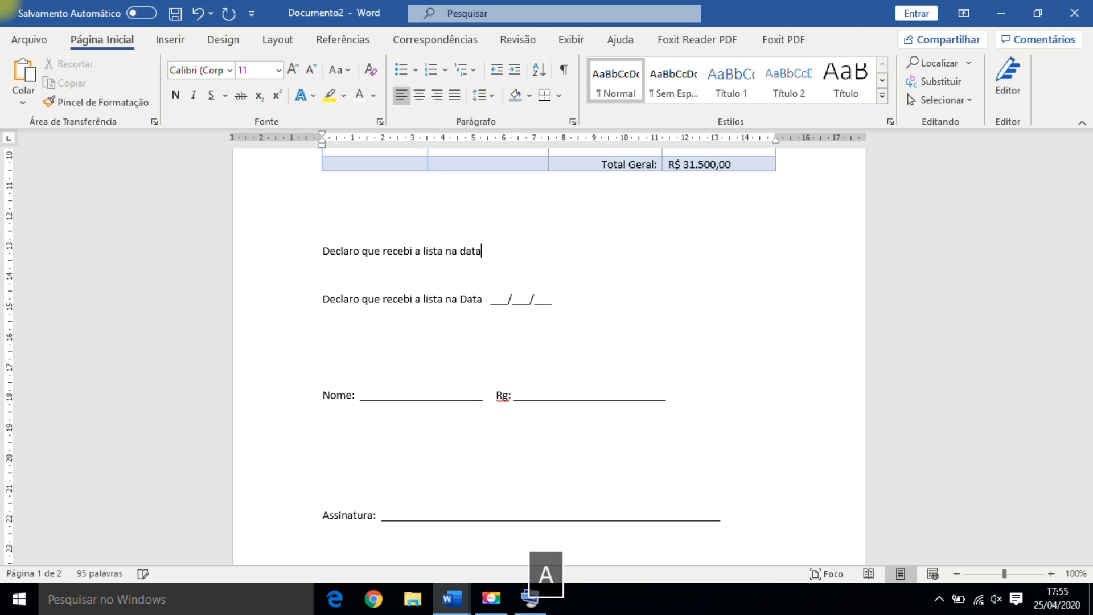
pyautogui.write('a')
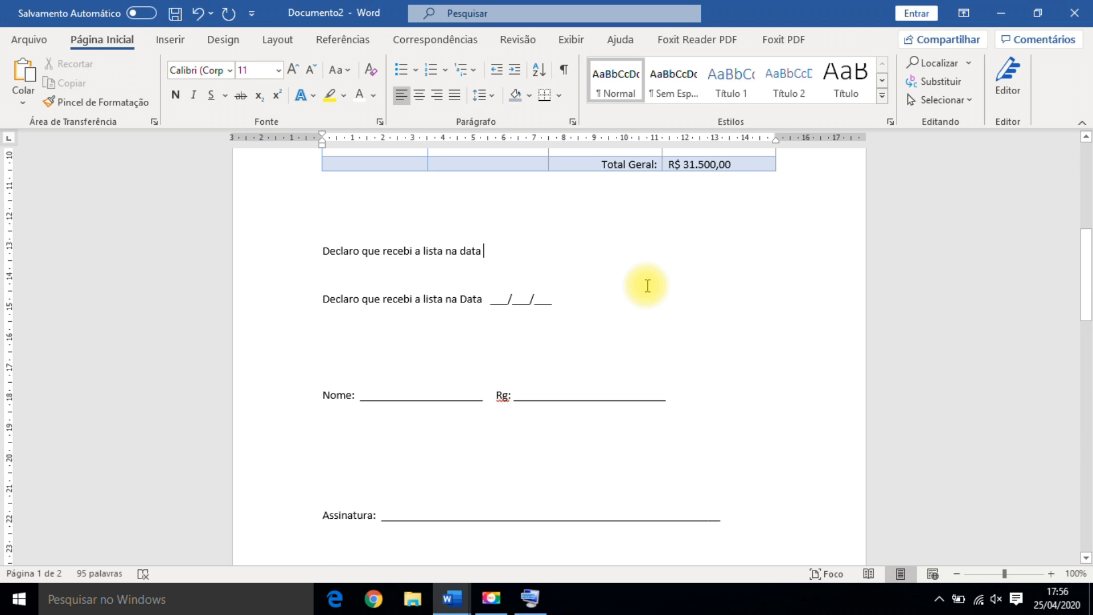
pyautogui.write('___')
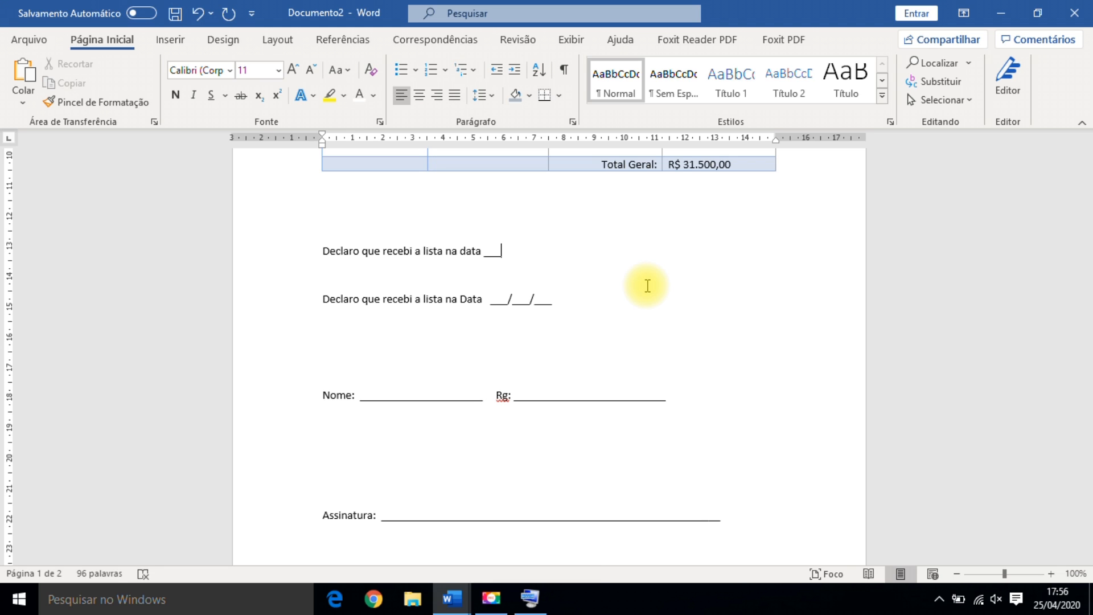
pyautogui.write('/___')
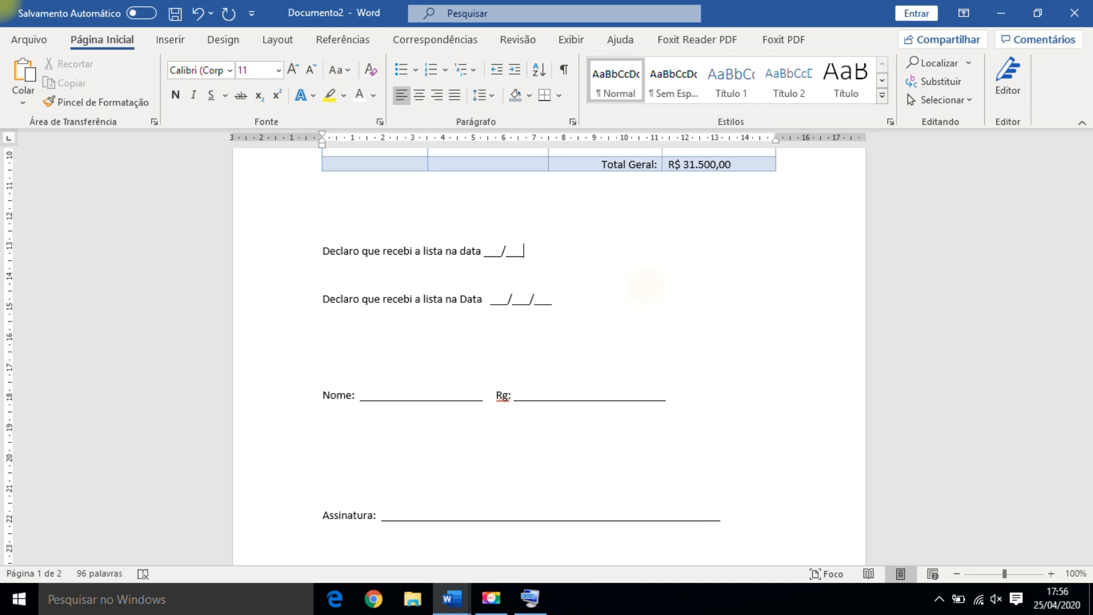
pyautogui.write('/')
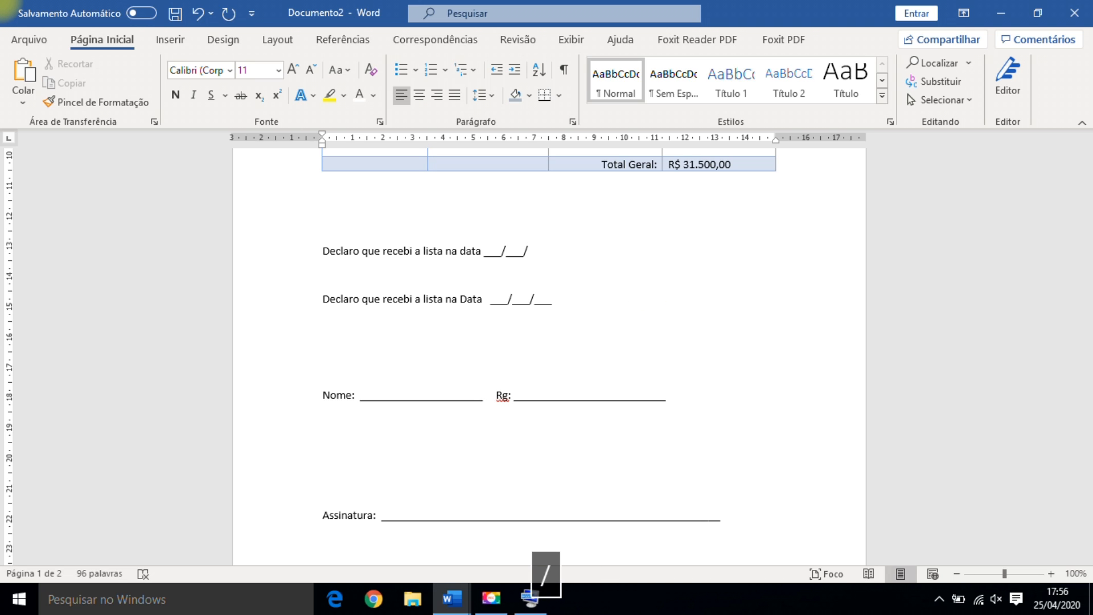
pyautogui.scroll(10, 775, 393)
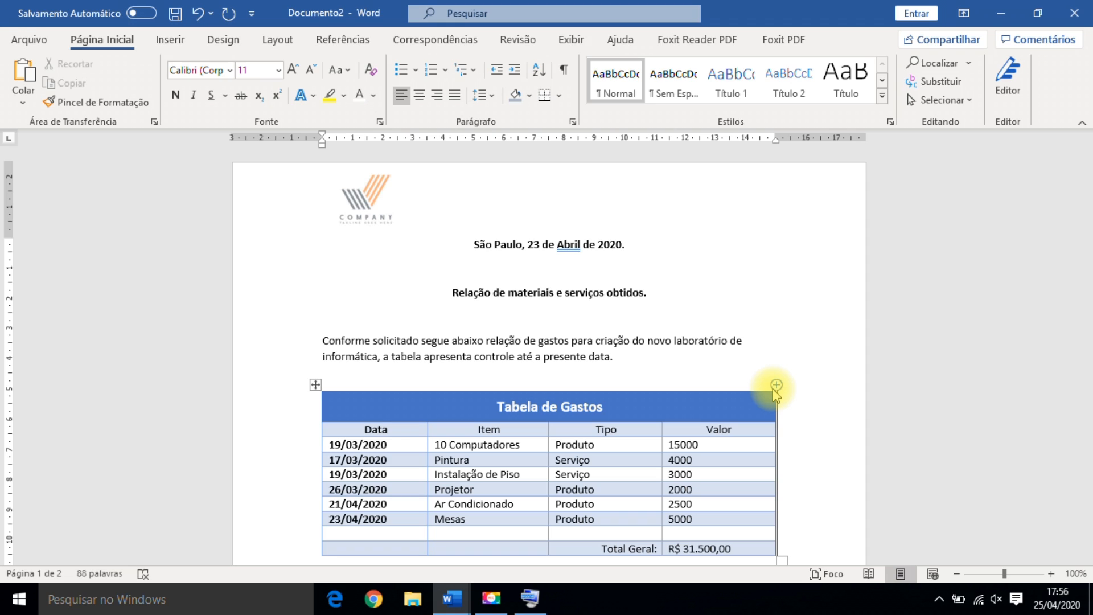